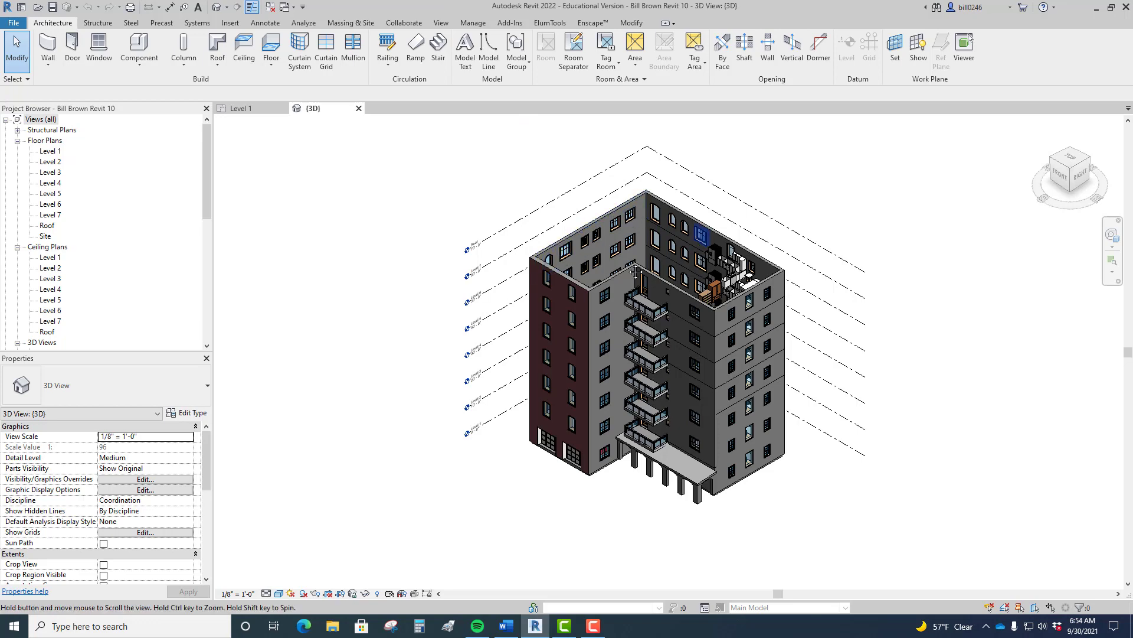
Step: Pan, orbit and zoom around the 3D apartment model, then open the Level 1 floor plan
{"action": "middle_click_drag", "start_coordinate": [703, 233], "coordinate": [669, 230]}
{"action": "scroll", "coordinate": [669, 230], "scroll_direction": "down", "scroll_amount": 1}
{"action": "left_click", "coordinate": [1112, 235]}
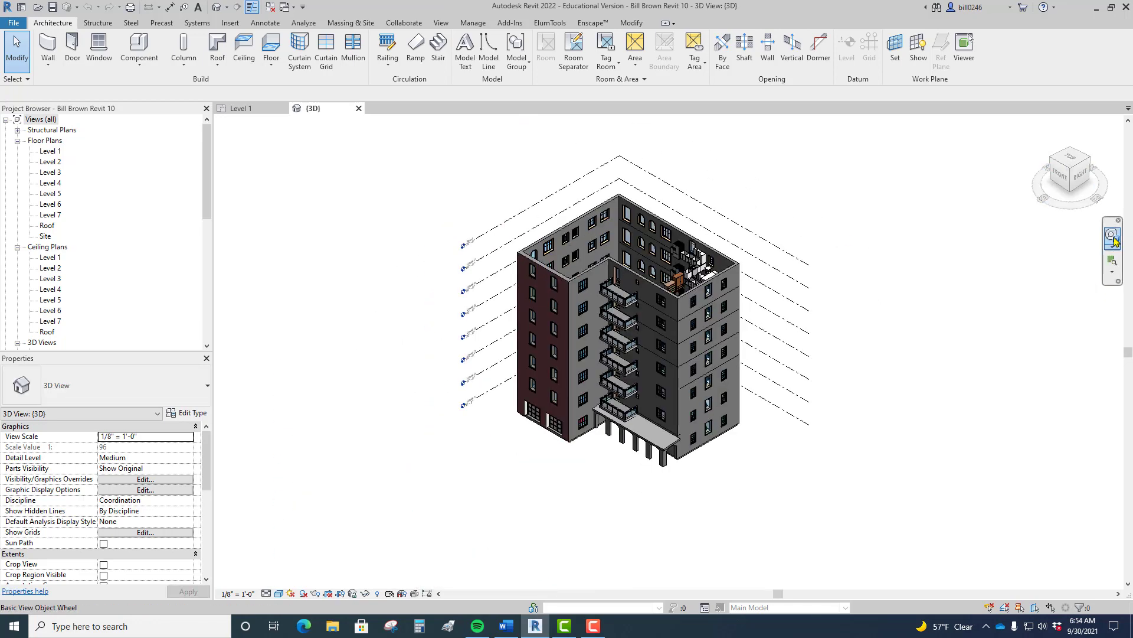
{"action": "left_click_drag", "start_coordinate": [1021, 233], "coordinate": [732, 371]}
{"action": "scroll", "coordinate": [646, 343], "scroll_direction": "up", "scroll_amount": 6}
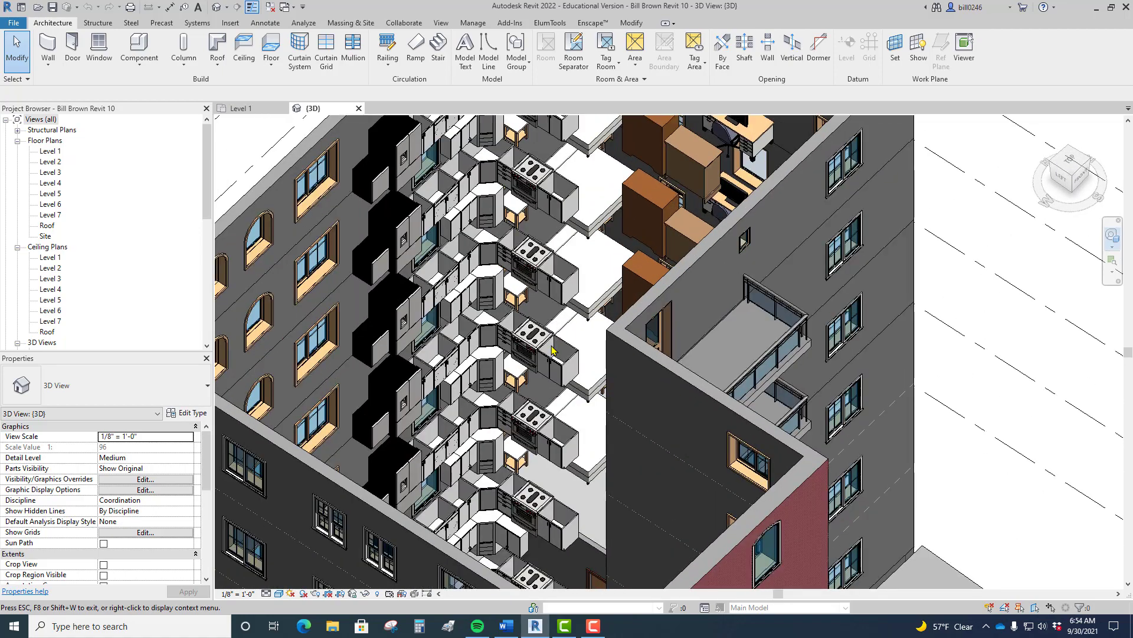
{"action": "scroll", "coordinate": [552, 349], "scroll_direction": "down", "scroll_amount": 3}
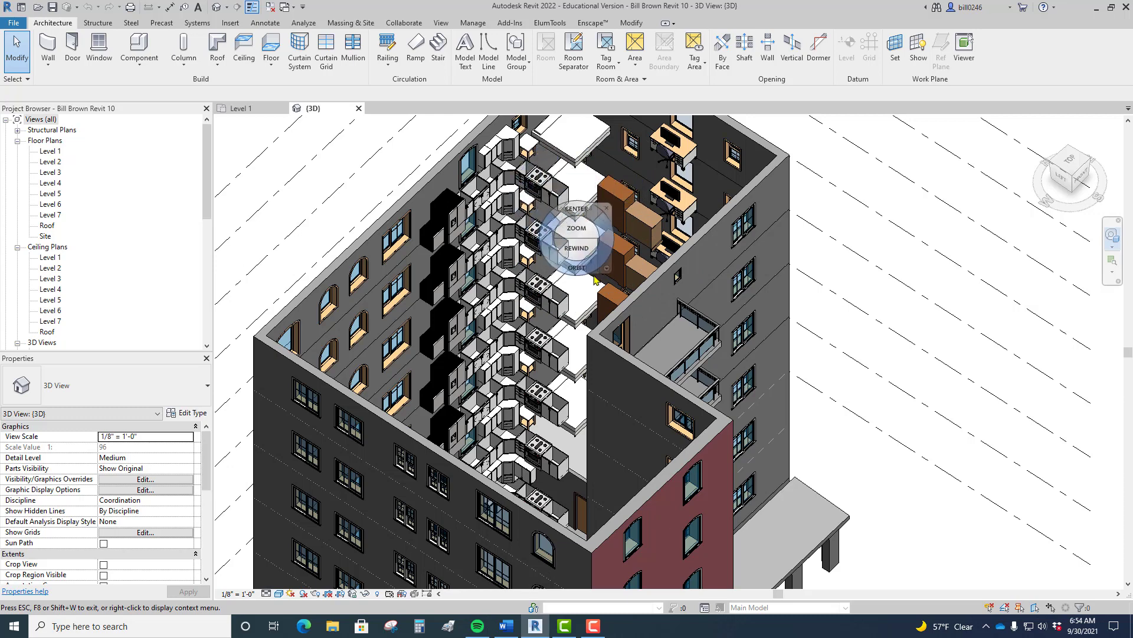
{"action": "double_click", "coordinate": [52, 152]}
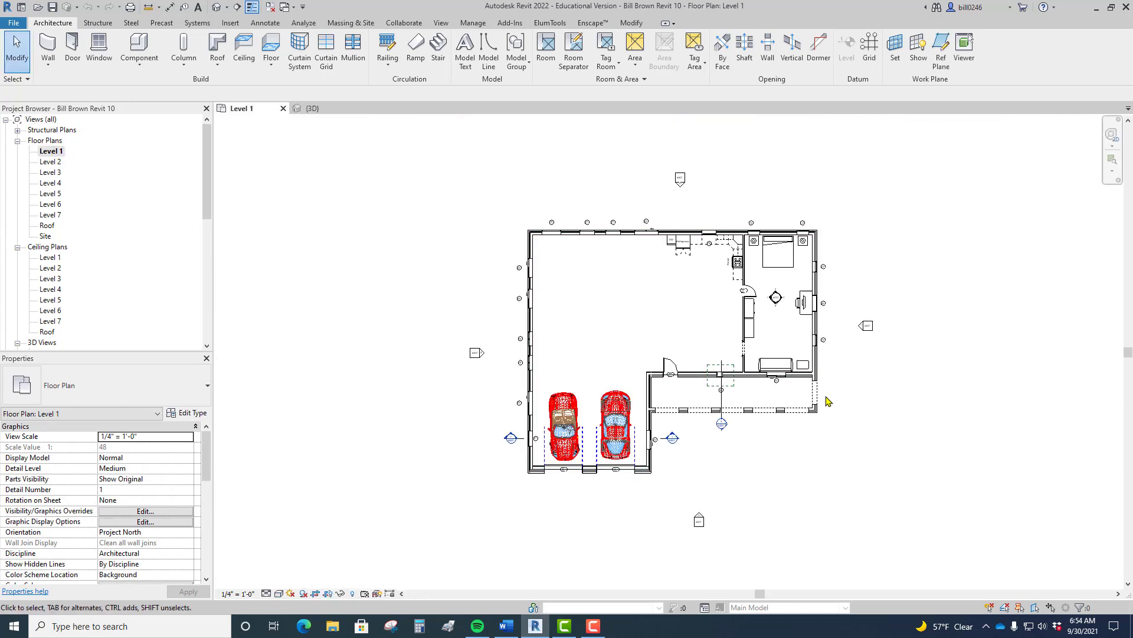
Step: Delete the cased opening from the bedroom's interior wall
{"action": "scroll", "coordinate": [571, 344], "scroll_direction": "up", "scroll_amount": 3}
{"action": "scroll", "coordinate": [571, 344], "scroll_direction": "up", "scroll_amount": 1}
{"action": "middle_click_drag", "start_coordinate": [570, 344], "coordinate": [313, 549]}
{"action": "middle_click_drag", "start_coordinate": [642, 309], "coordinate": [610, 322]}
{"action": "middle_click_drag", "start_coordinate": [619, 445], "coordinate": [604, 328]}
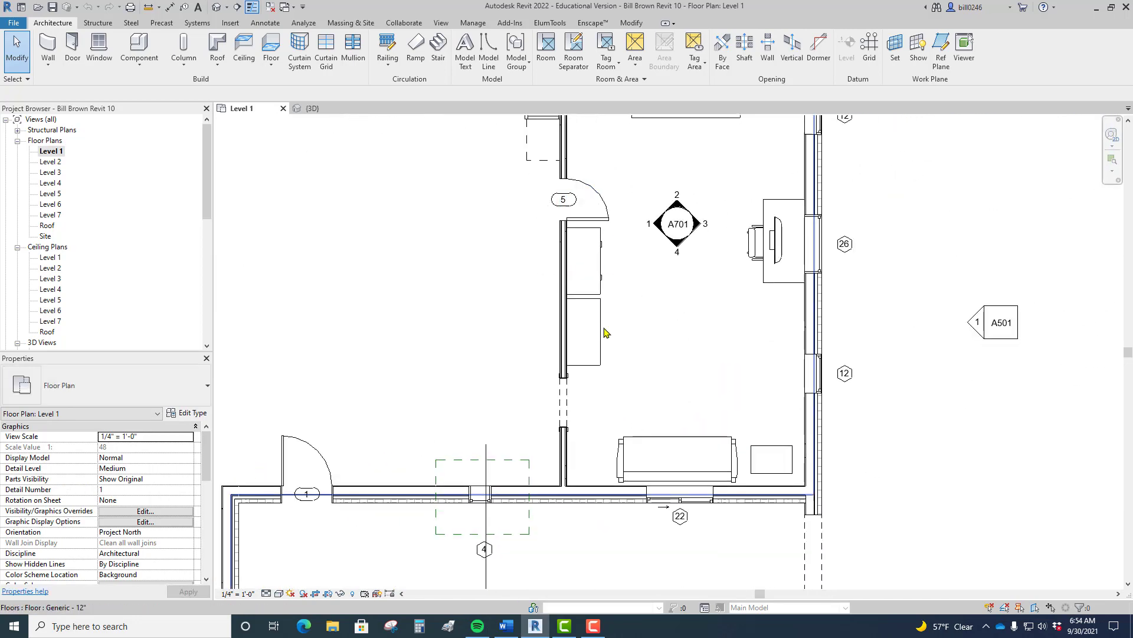
{"action": "left_click", "coordinate": [569, 403]}
{"action": "key", "text": "Delete"}
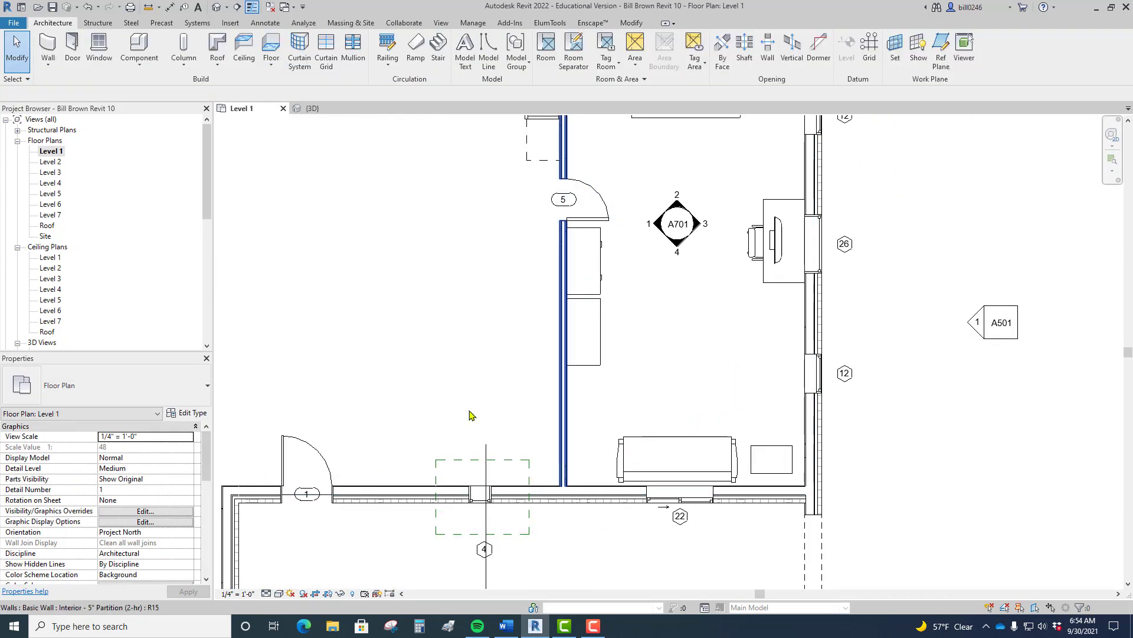
Step: Place a Door-Double-Sliding 68" x 80" door, tagged 14, in that interior wall
{"action": "left_click", "coordinate": [72, 47]}
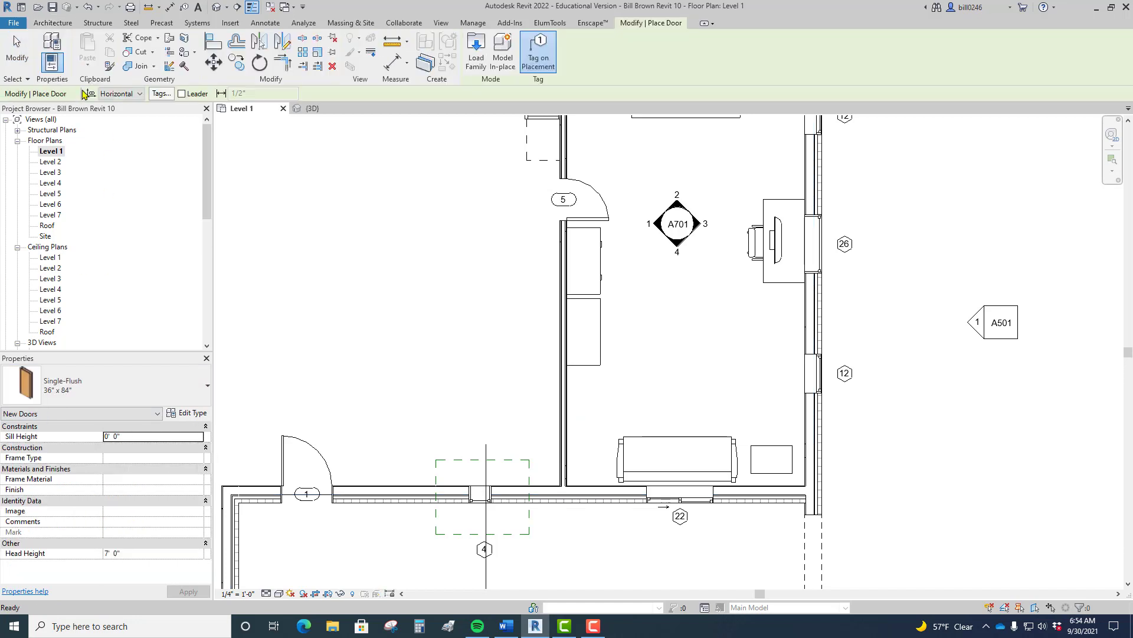
{"action": "left_click", "coordinate": [109, 394]}
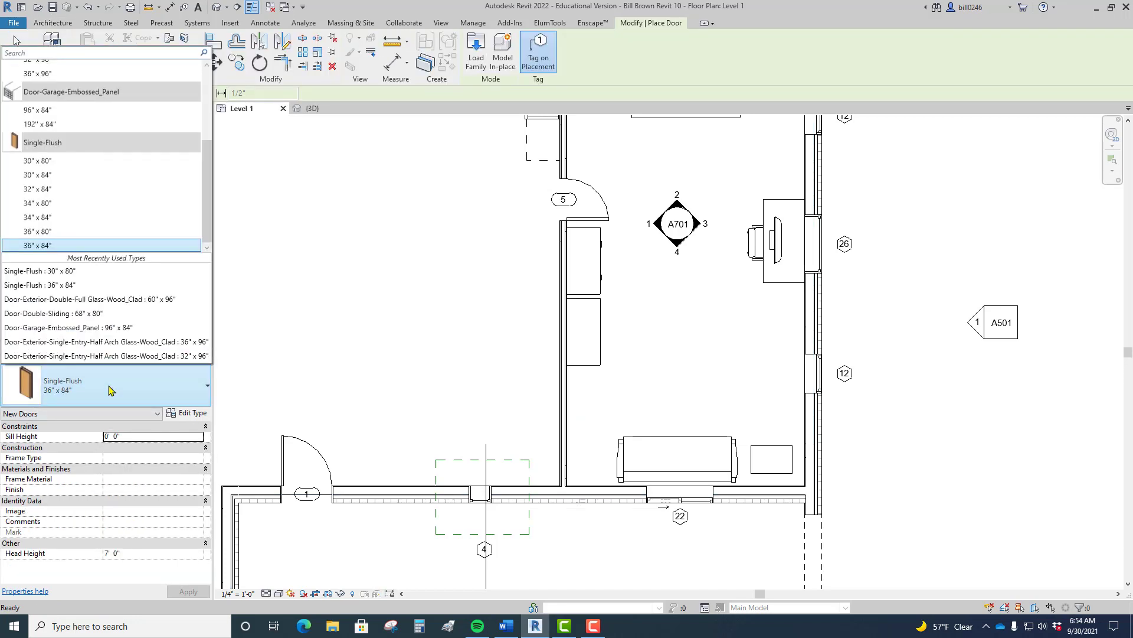
{"action": "scroll", "coordinate": [133, 136], "scroll_direction": "up", "scroll_amount": 3}
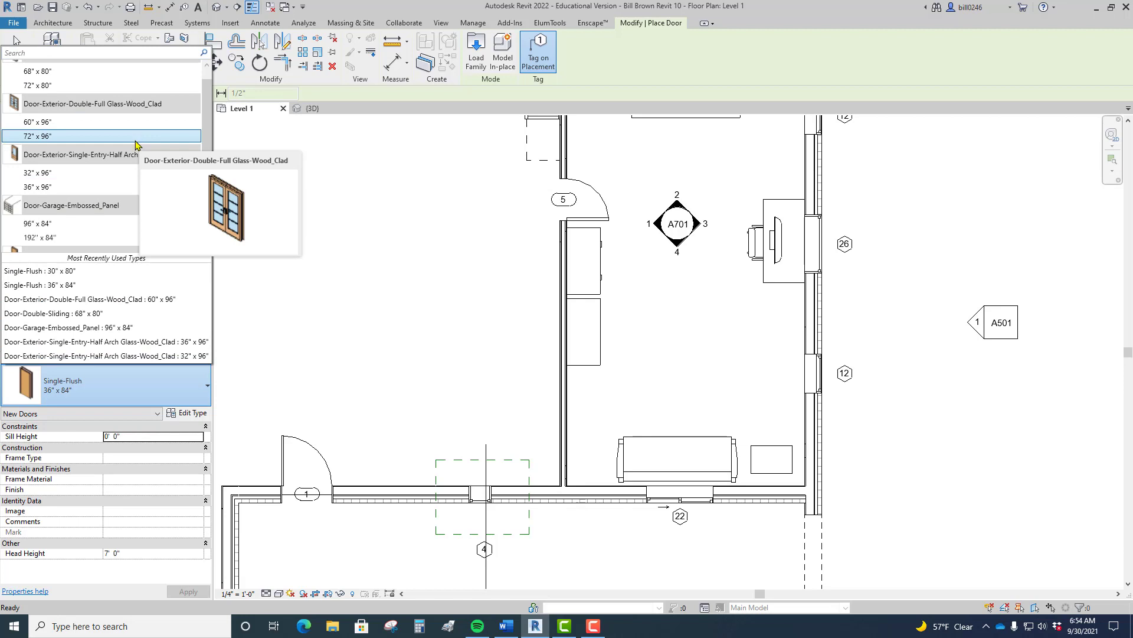
{"action": "scroll", "coordinate": [136, 145], "scroll_direction": "up", "scroll_amount": 1}
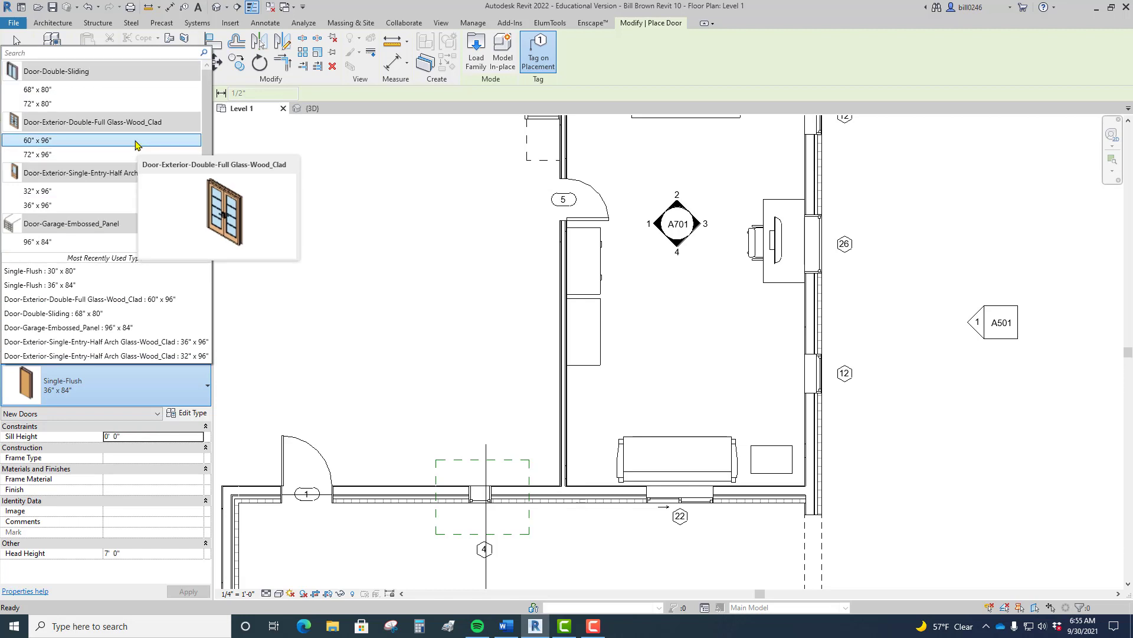
{"action": "left_click", "coordinate": [51, 90]}
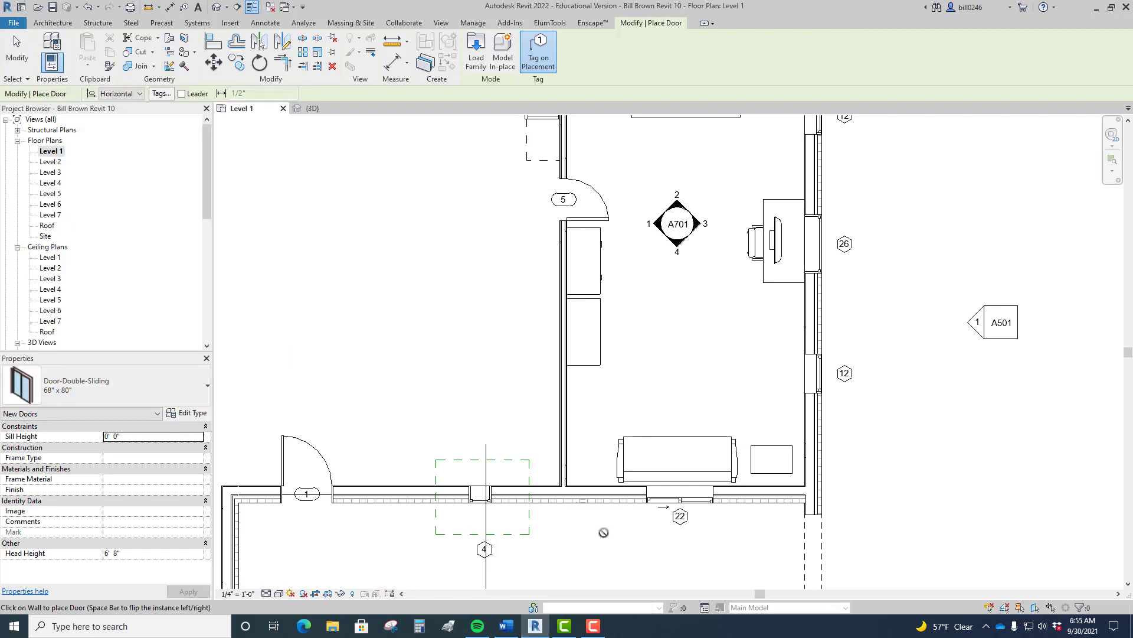
{"action": "left_click", "coordinate": [103, 401]}
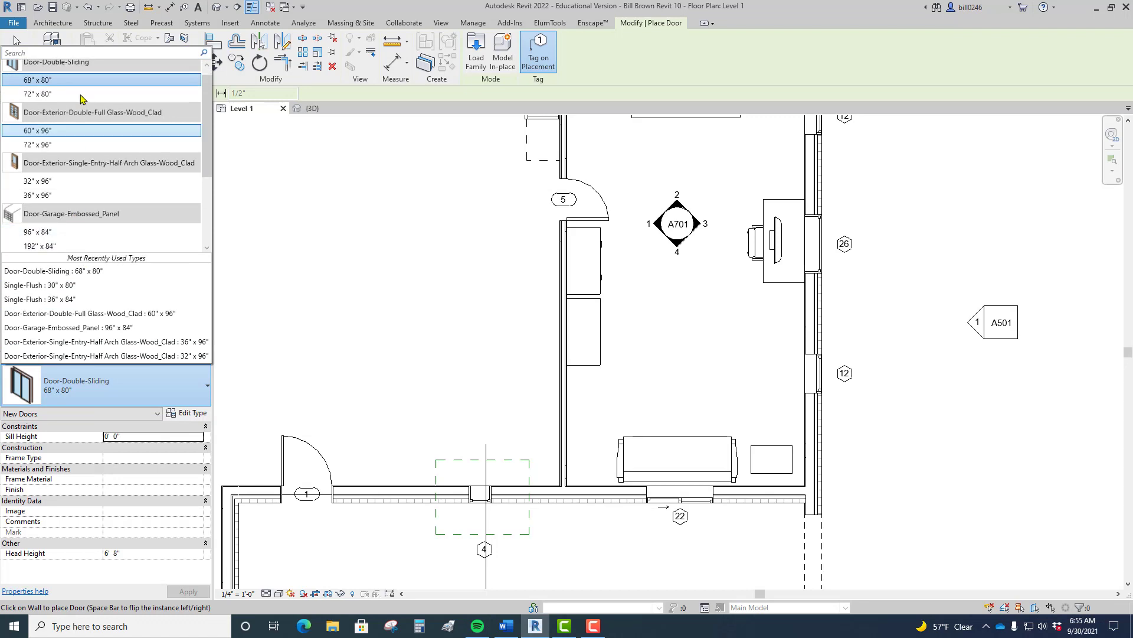
{"action": "left_click", "coordinate": [52, 80]}
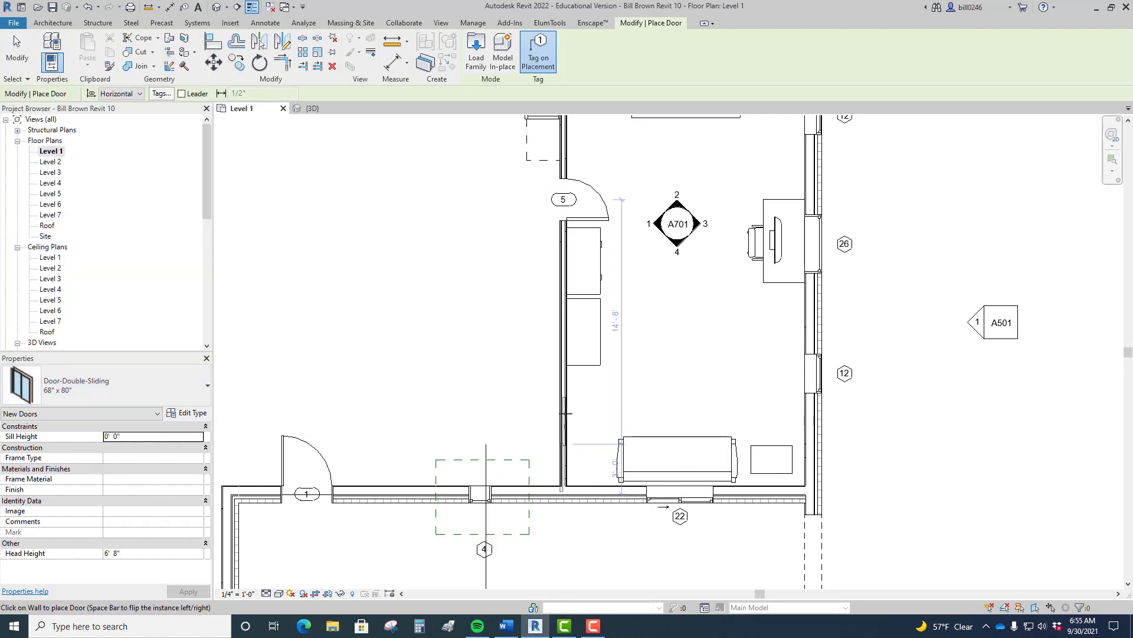
{"action": "left_click", "coordinate": [567, 420]}
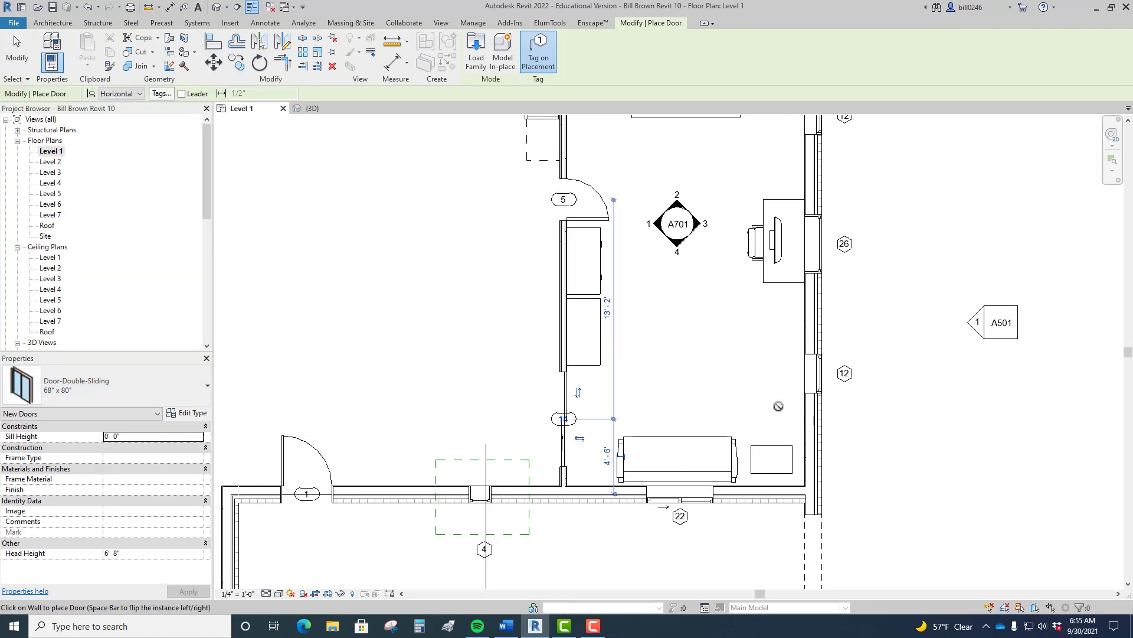
{"action": "key", "text": "Escape"}
{"action": "scroll", "coordinate": [657, 398], "scroll_direction": "down", "scroll_amount": 3}
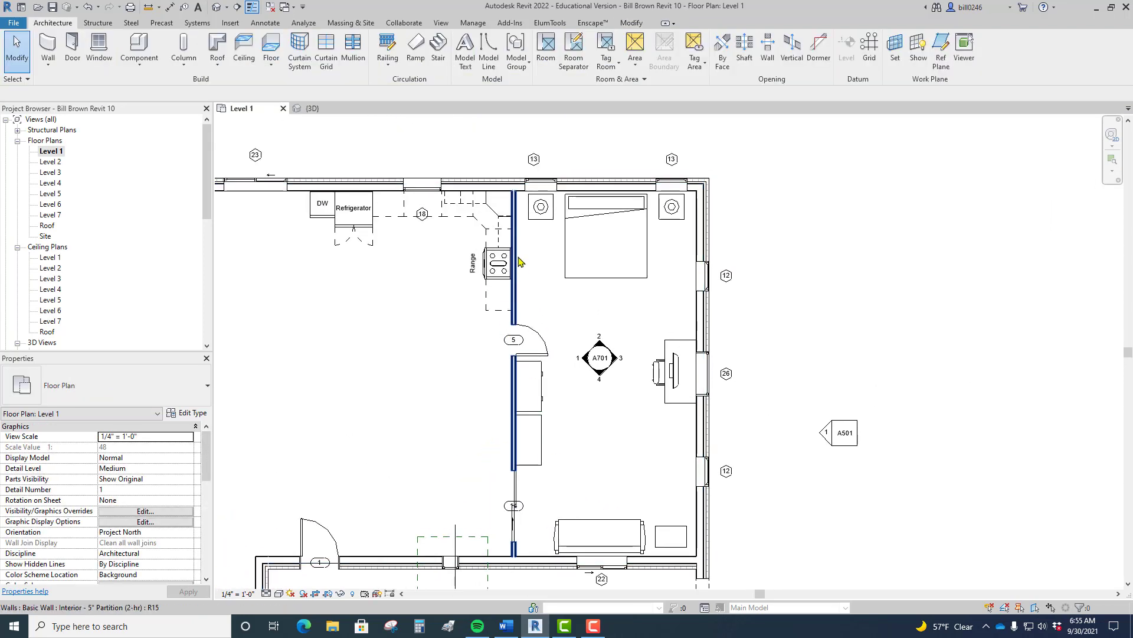
Step: Select the partition wall holding the new sliding door and copy it to the clipboard
{"action": "scroll", "coordinate": [507, 375], "scroll_direction": "up", "scroll_amount": 3}
{"action": "scroll", "coordinate": [508, 375], "scroll_direction": "down", "scroll_amount": 1}
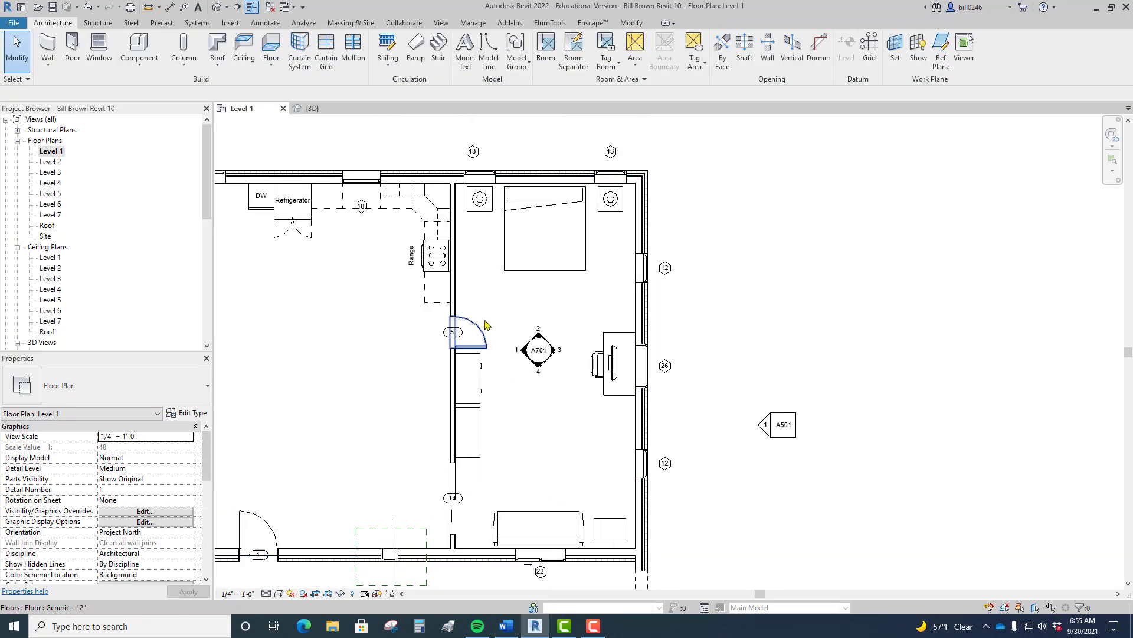
{"action": "left_click", "coordinate": [454, 298]}
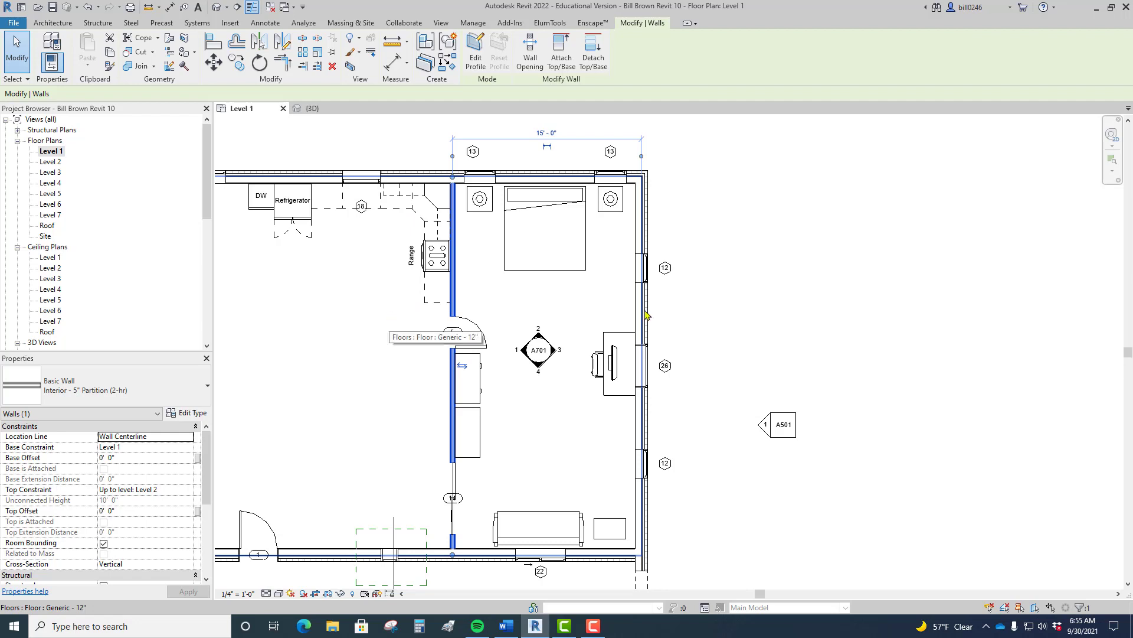
{"action": "middle_click_drag", "start_coordinate": [805, 303], "coordinate": [992, 281]}
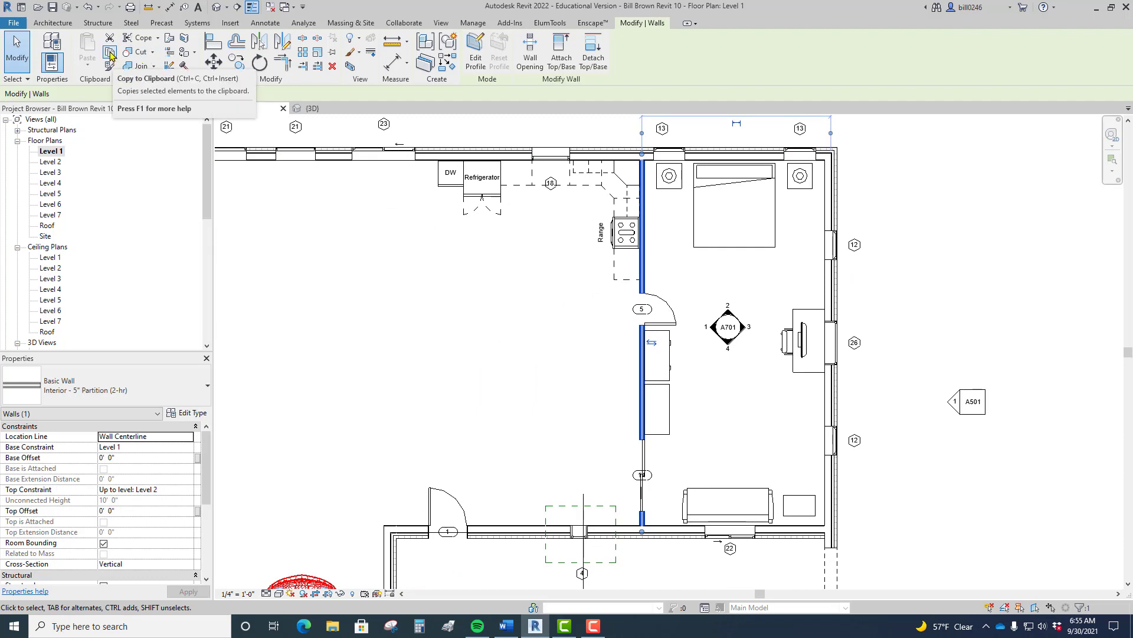
{"action": "left_click", "coordinate": [110, 53]}
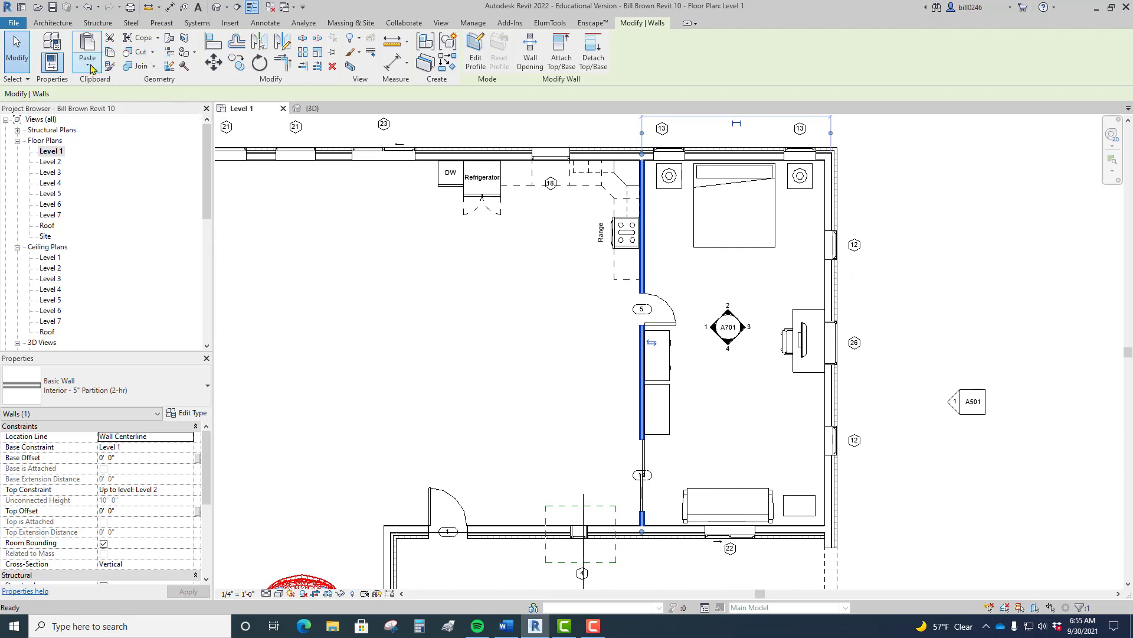
Step: Paste the wall aligned to Levels 2 through 7, then view the building in 3D
{"action": "left_click", "coordinate": [88, 67]}
{"action": "left_click", "coordinate": [109, 113]}
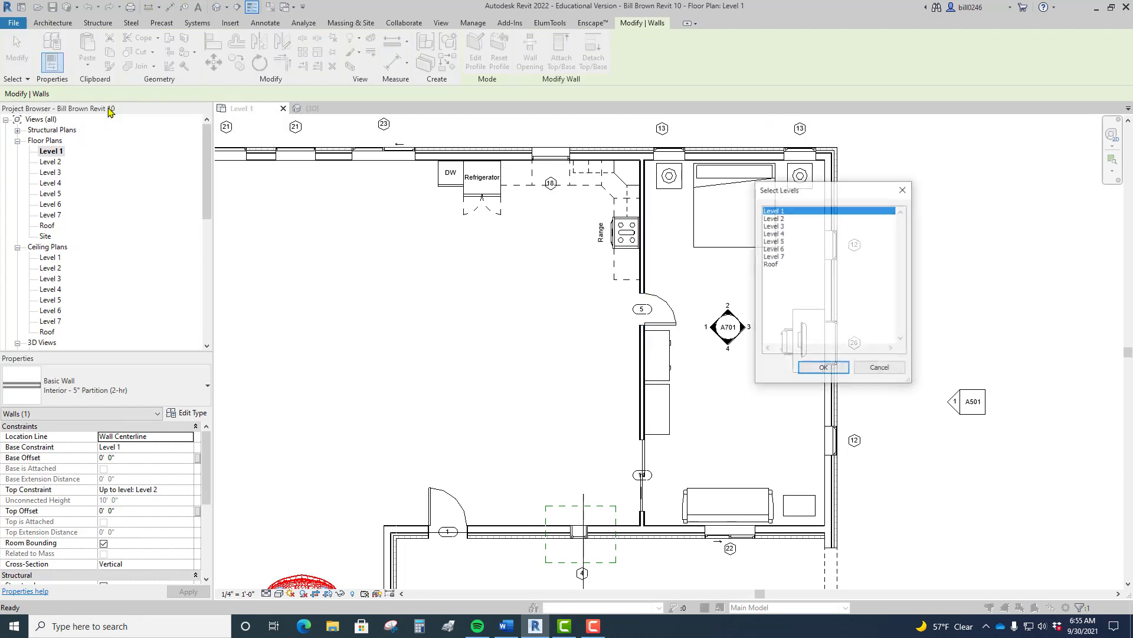
{"action": "left_click", "coordinate": [787, 218]}
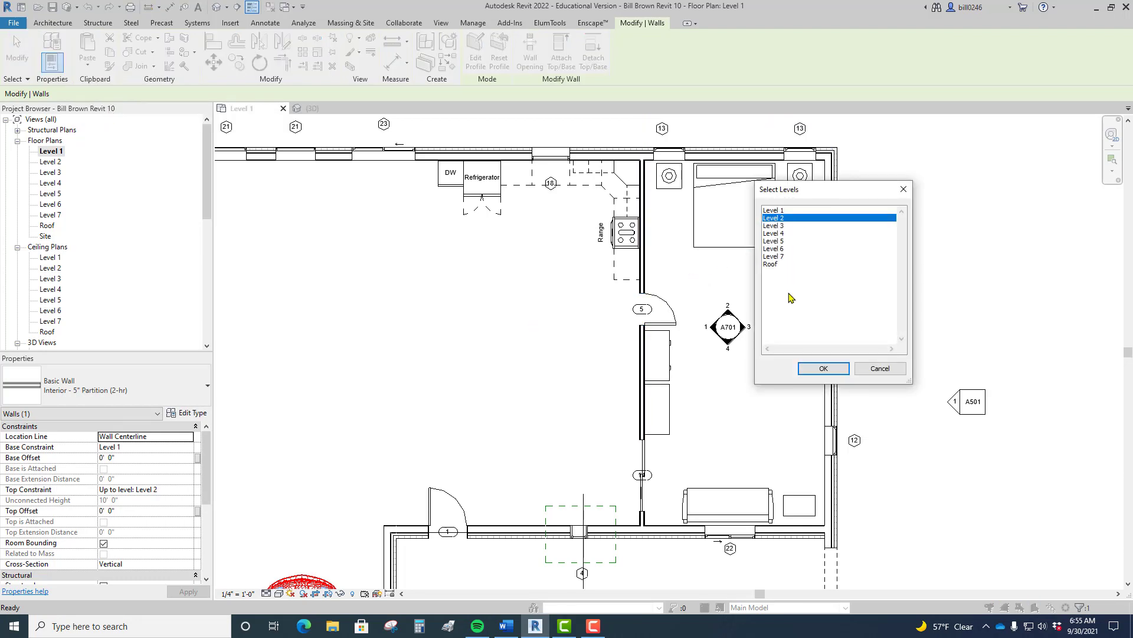
{"action": "left_click", "coordinate": [783, 258], "text": "shift"}
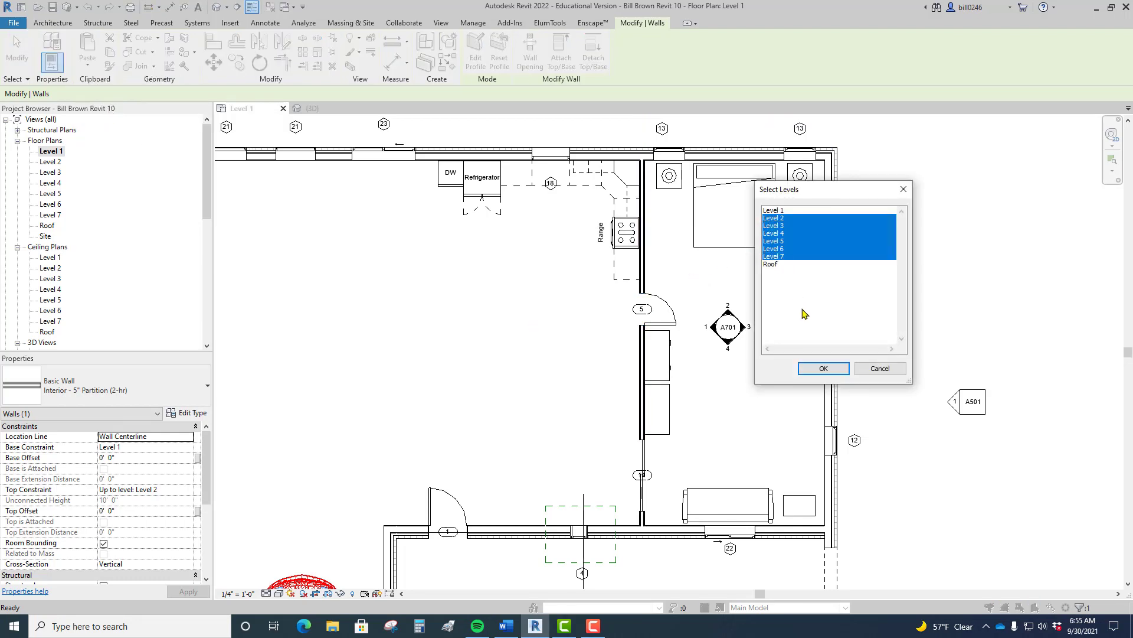
{"action": "left_click", "coordinate": [823, 367]}
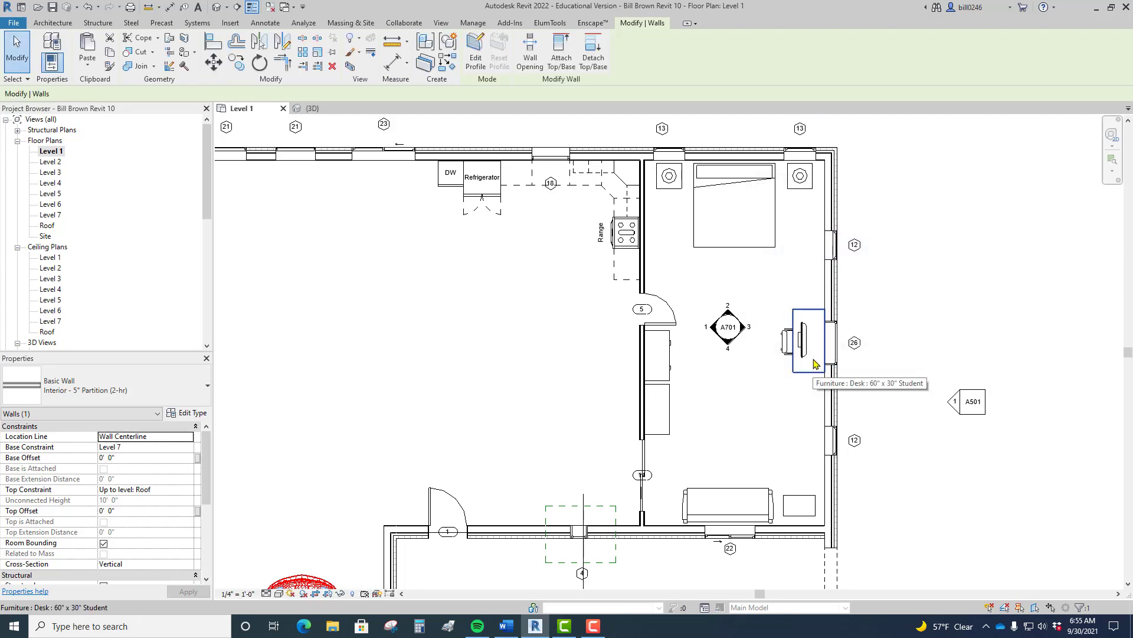
{"action": "left_click", "coordinate": [217, 8]}
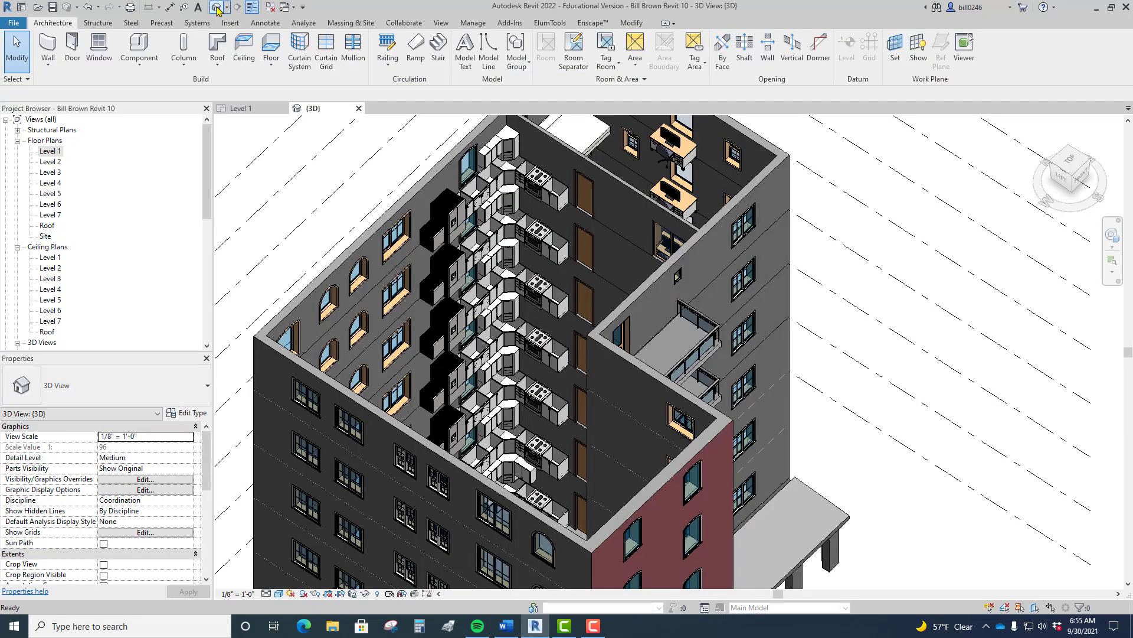
Step: Inspect the copied walls from a corner 3D angle, then return to the Level 1 plan
{"action": "scroll", "coordinate": [727, 296], "scroll_direction": "up", "scroll_amount": 5}
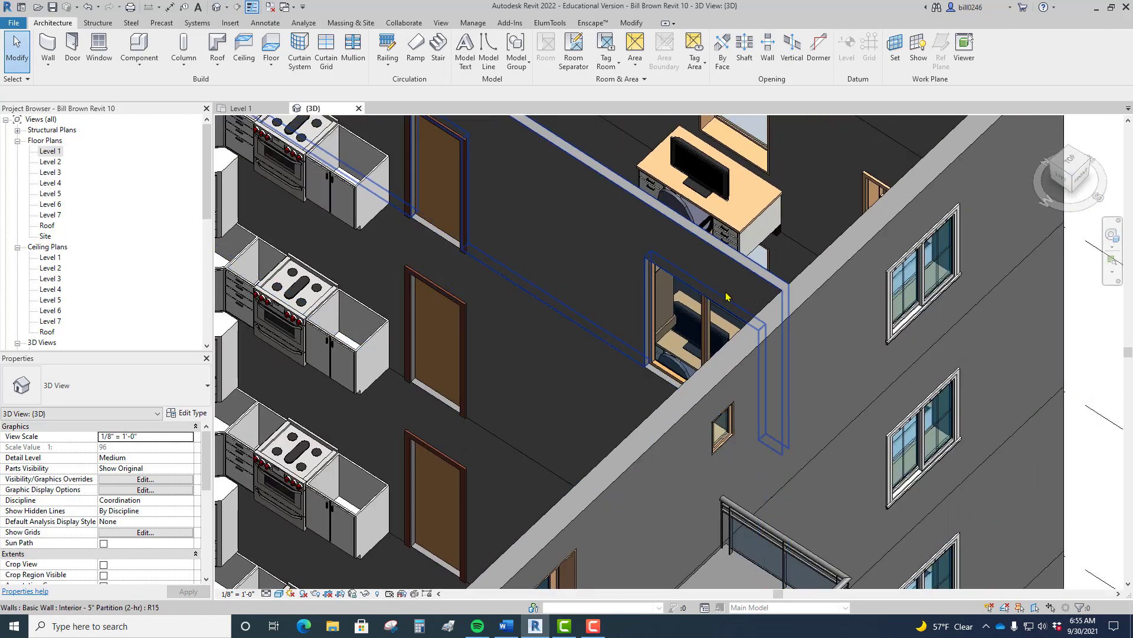
{"action": "scroll", "coordinate": [608, 245], "scroll_direction": "down", "scroll_amount": 6}
{"action": "middle_click_drag", "start_coordinate": [608, 246], "coordinate": [591, 228]}
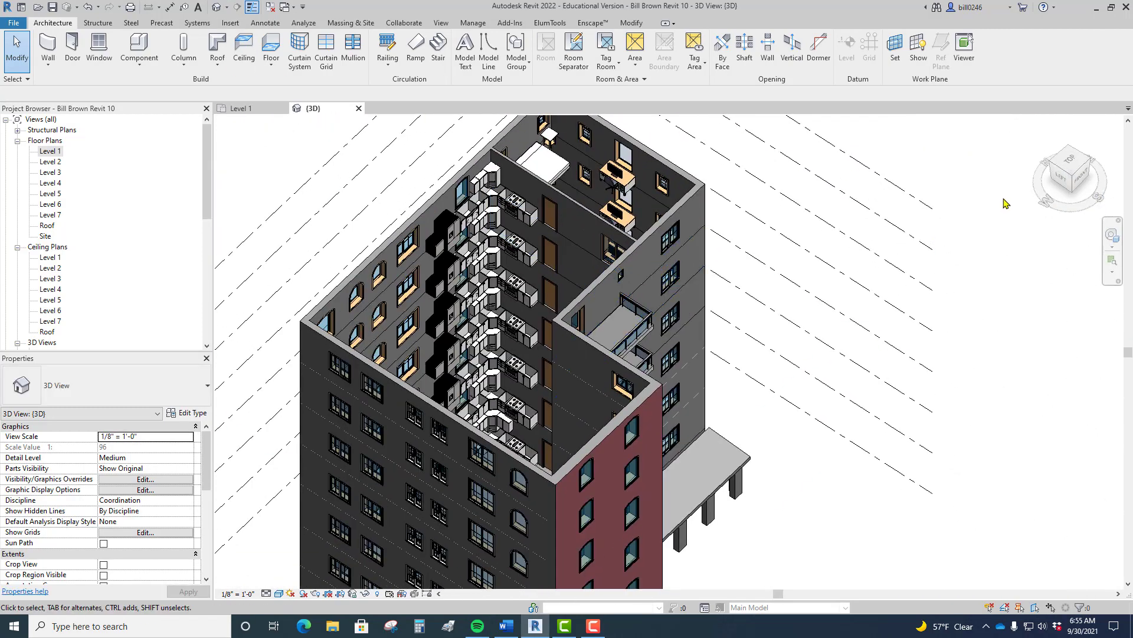
{"action": "left_click", "coordinate": [1089, 164]}
{"action": "middle_click_drag", "start_coordinate": [817, 253], "coordinate": [721, 281]}
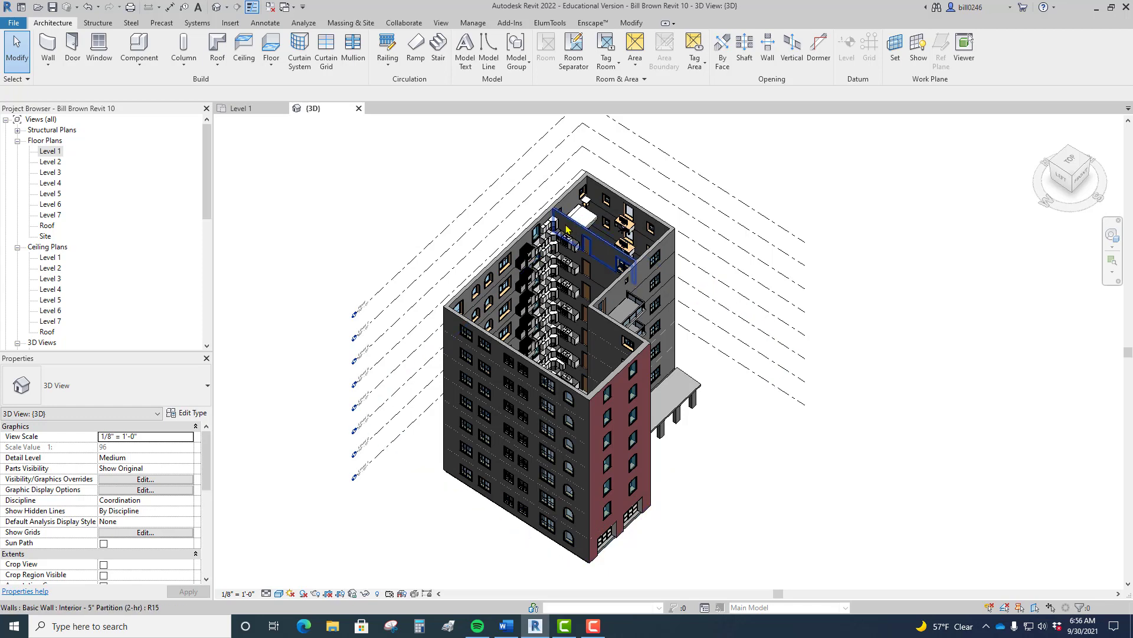
{"action": "scroll", "coordinate": [554, 227], "scroll_direction": "up", "scroll_amount": 5}
{"action": "scroll", "coordinate": [553, 228], "scroll_direction": "up", "scroll_amount": 5}
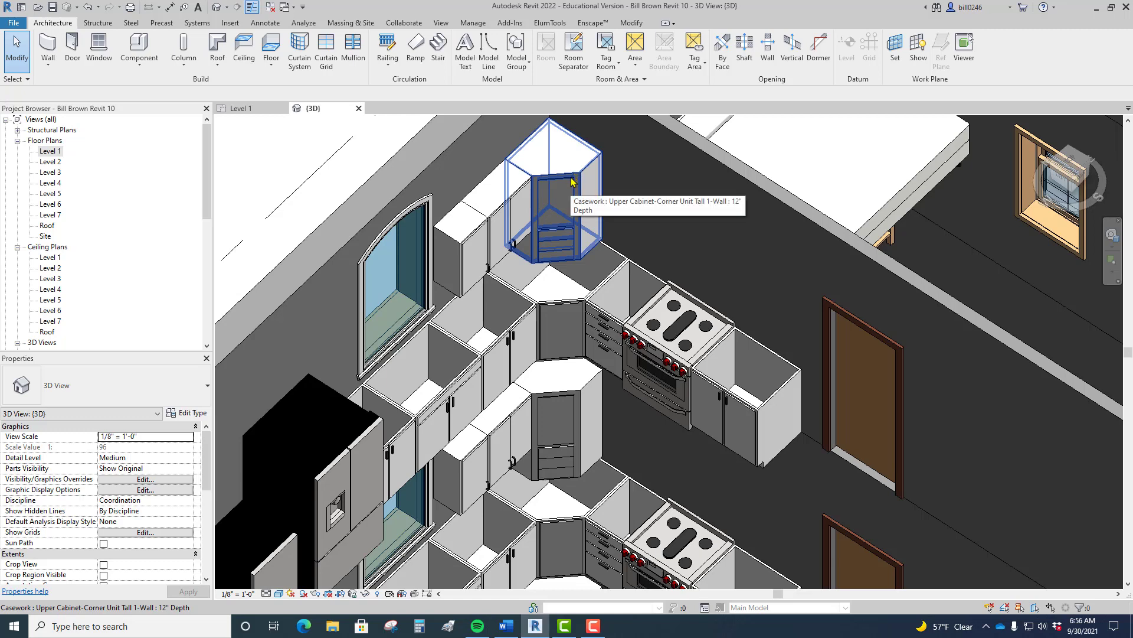
{"action": "scroll", "coordinate": [571, 177], "scroll_direction": "down", "scroll_amount": 8}
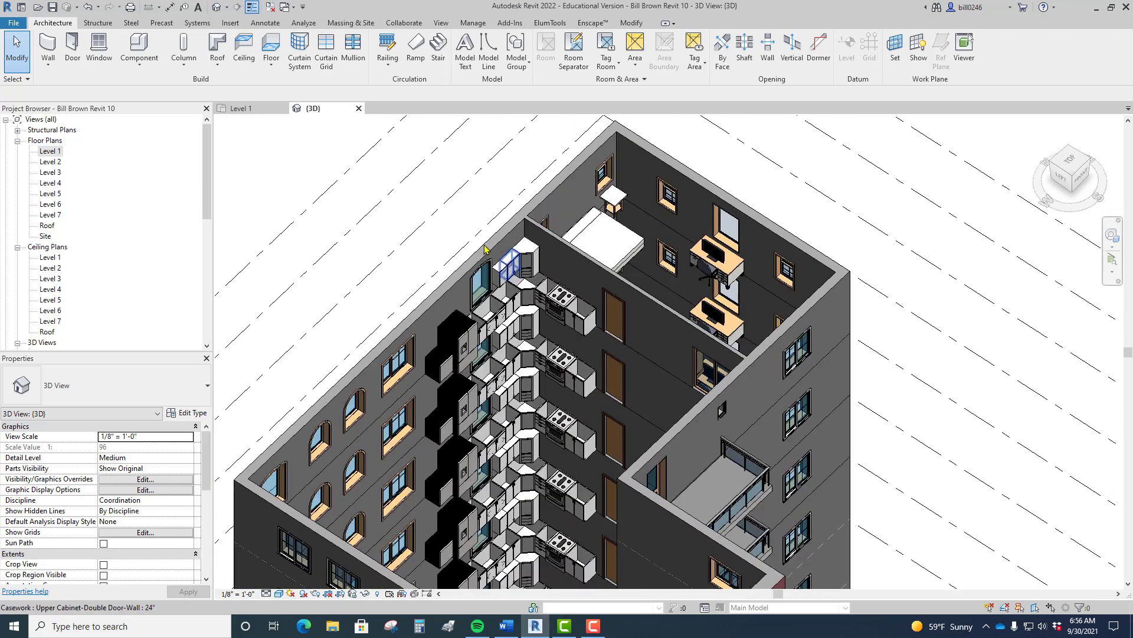
{"action": "middle_click_drag", "start_coordinate": [580, 313], "coordinate": [596, 195]}
{"action": "double_click", "coordinate": [56, 155]}
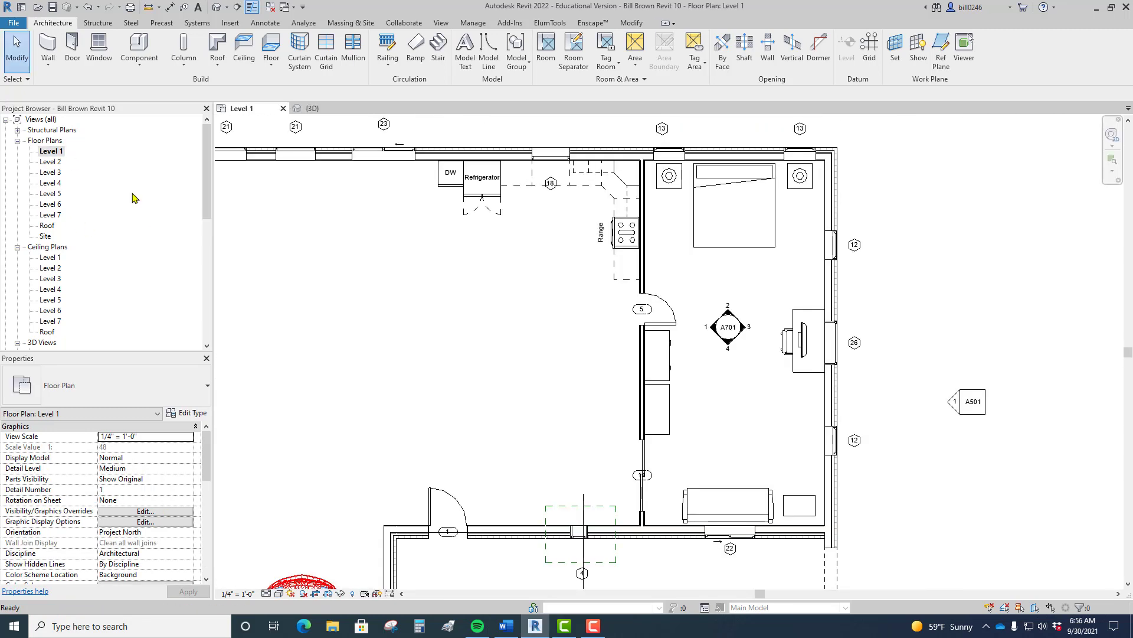
Step: Select entry door 1 and open its Half Arch Glass-Wood_Clad 36" x 96" type properties
{"action": "scroll", "coordinate": [597, 422], "scroll_direction": "up", "scroll_amount": 4}
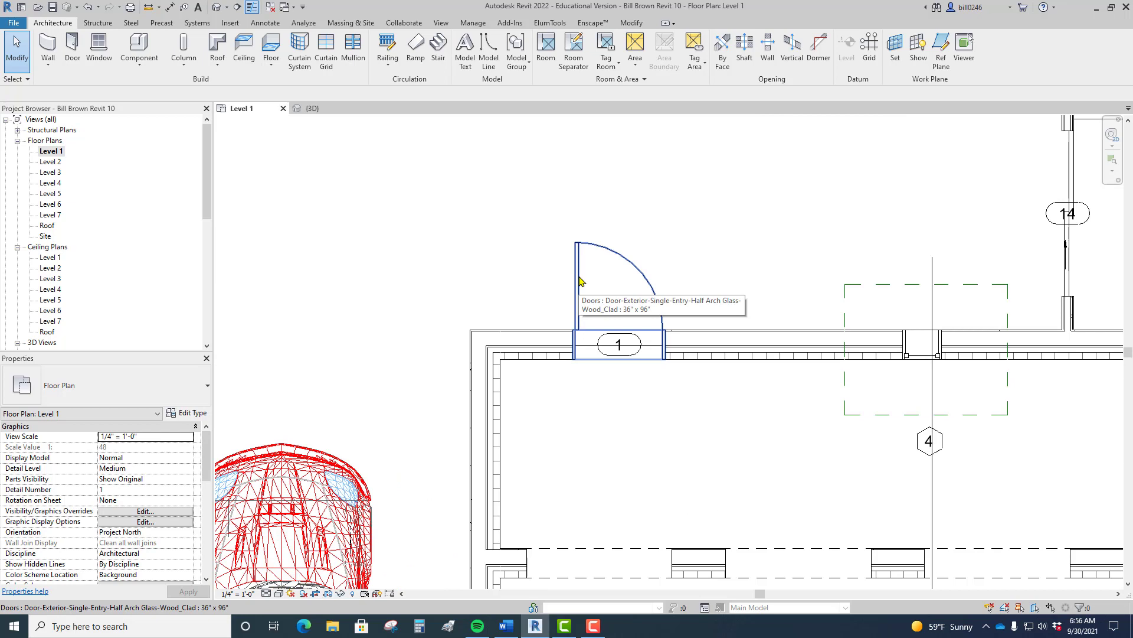
{"action": "left_click", "coordinate": [579, 281]}
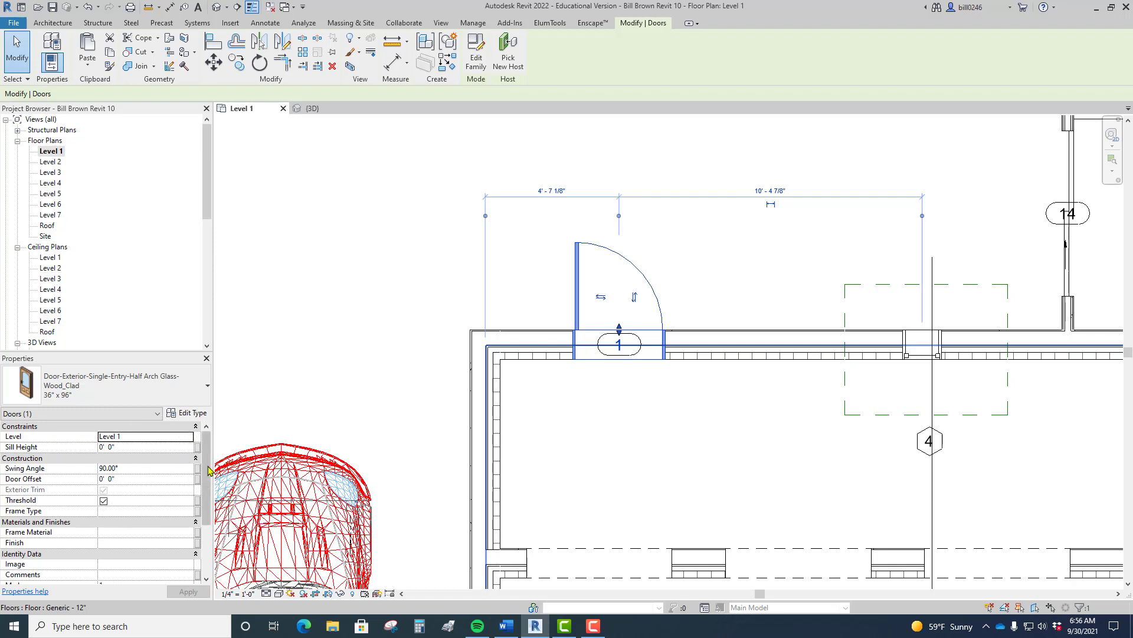
{"action": "left_click_drag", "start_coordinate": [206, 464], "coordinate": [201, 513]}
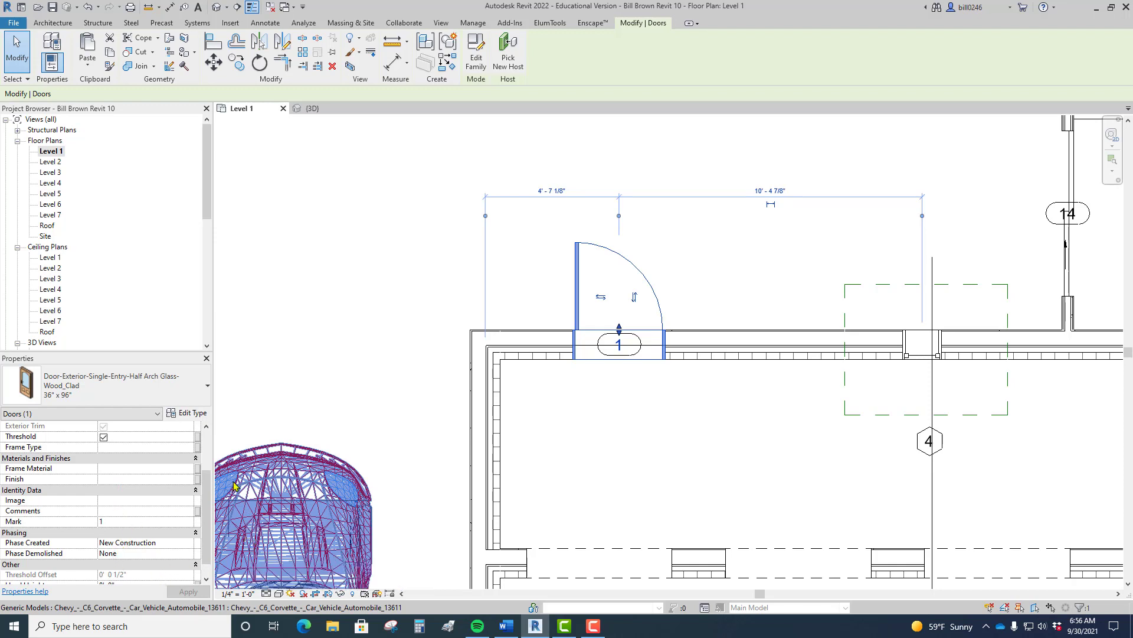
{"action": "left_click", "coordinate": [194, 414]}
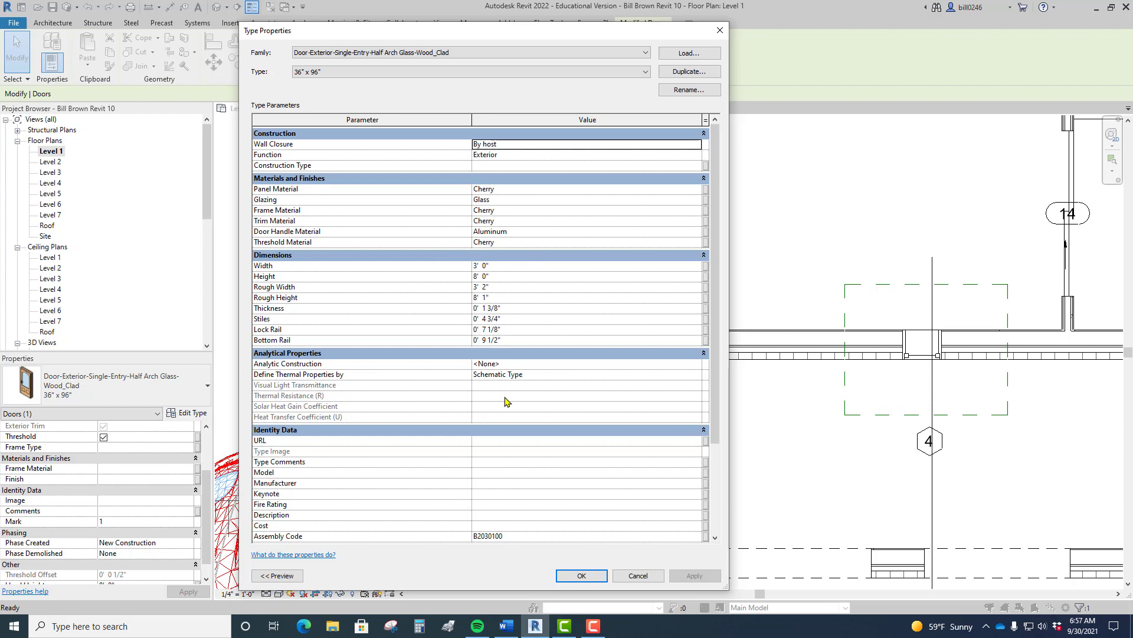
{"action": "scroll", "coordinate": [529, 434], "scroll_direction": "down", "scroll_amount": 4}
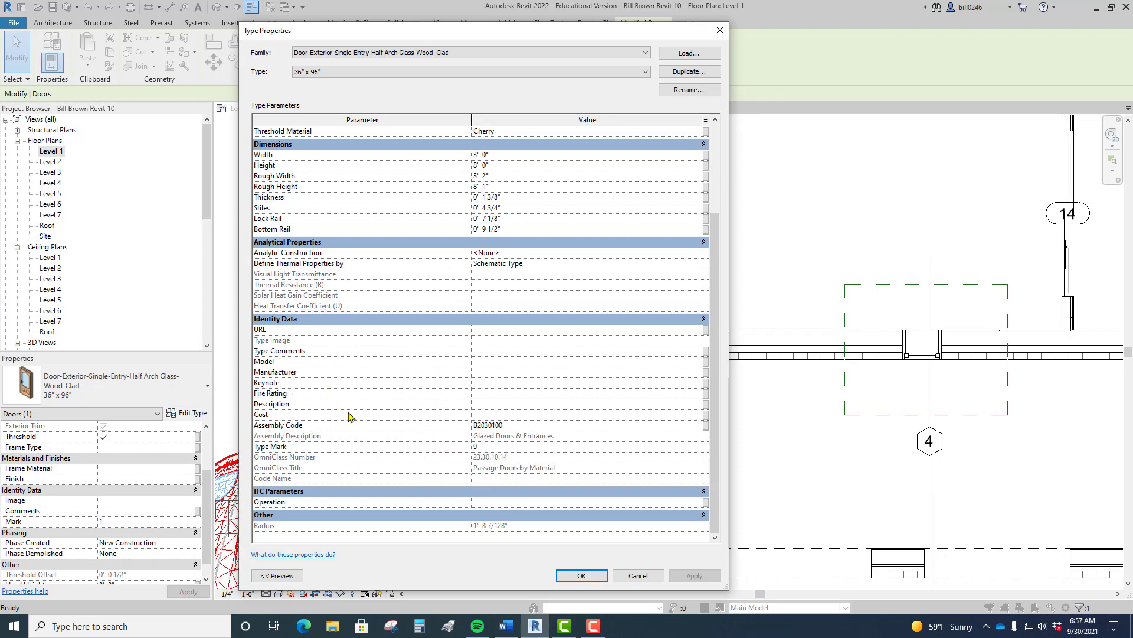
{"action": "key", "text": "ctrl"}
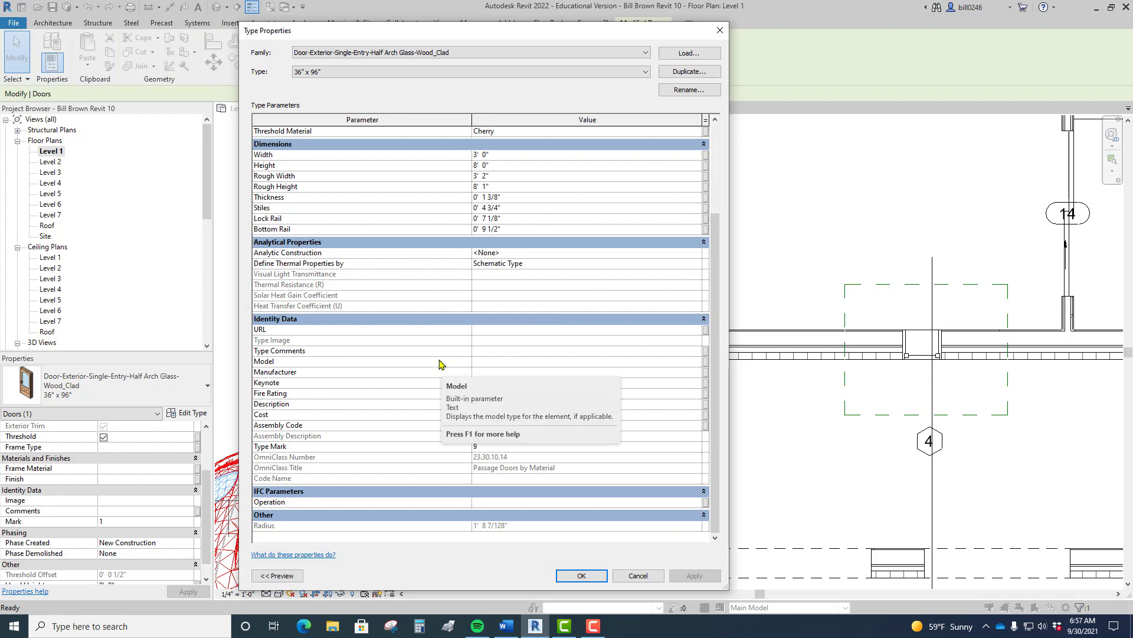
{"action": "left_click", "coordinate": [580, 577]}
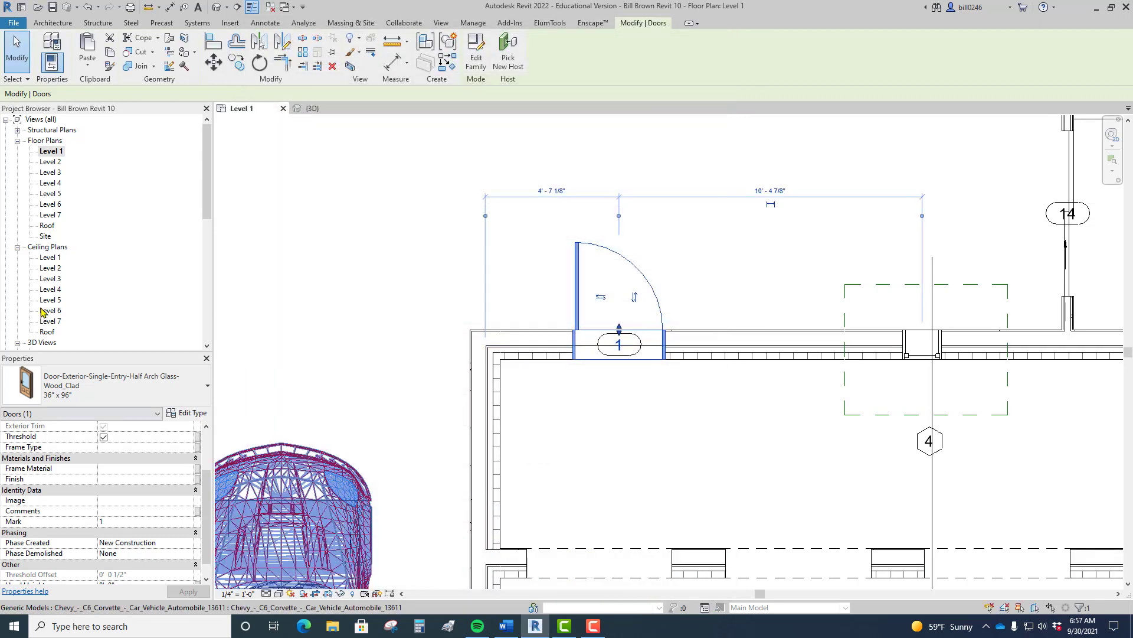
{"action": "left_click", "coordinate": [348, 289]}
{"action": "scroll", "coordinate": [595, 439], "scroll_direction": "down", "scroll_amount": 5}
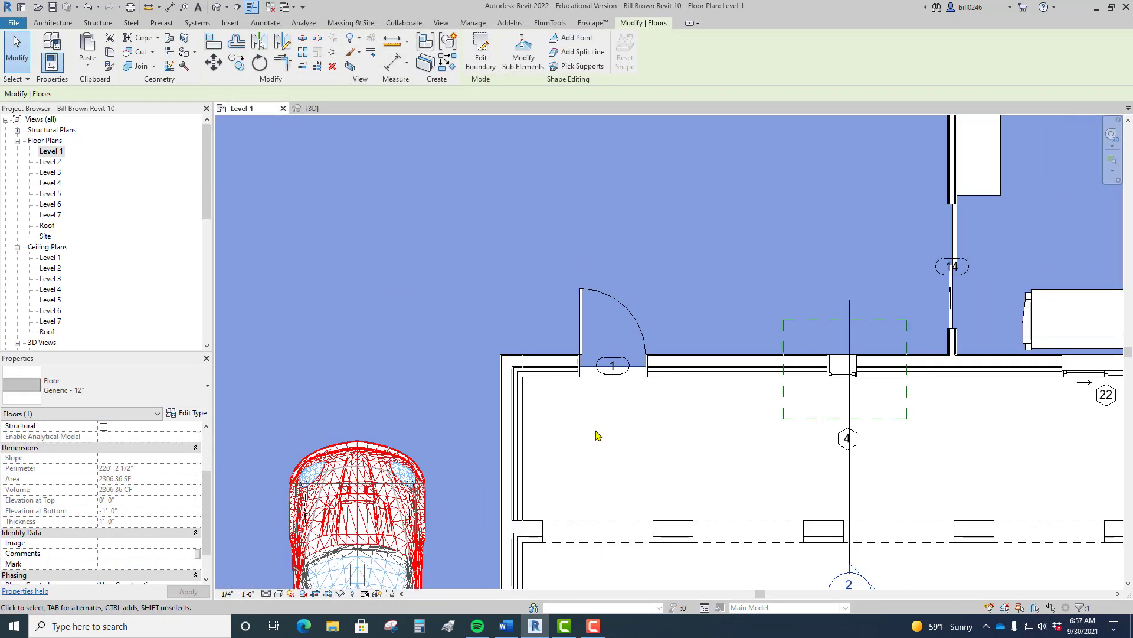
{"action": "scroll", "coordinate": [561, 388], "scroll_direction": "up", "scroll_amount": 2}
{"action": "left_click", "coordinate": [893, 361]}
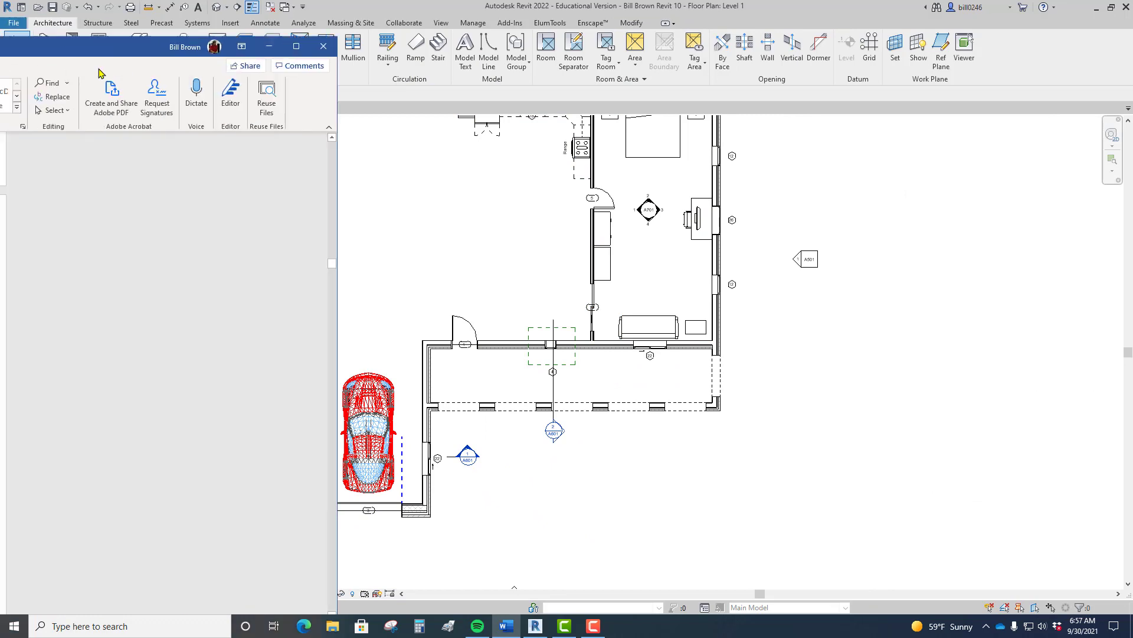
Step: Review the Word notes' schedule field list, Family through Type Comments, then return to Revit's 3D view
{"action": "left_click_drag", "start_coordinate": [0, 43], "coordinate": [673, 21]}
{"action": "scroll", "coordinate": [672, 210], "scroll_direction": "up", "scroll_amount": 3}
{"action": "scroll", "coordinate": [671, 212], "scroll_direction": "up", "scroll_amount": 1}
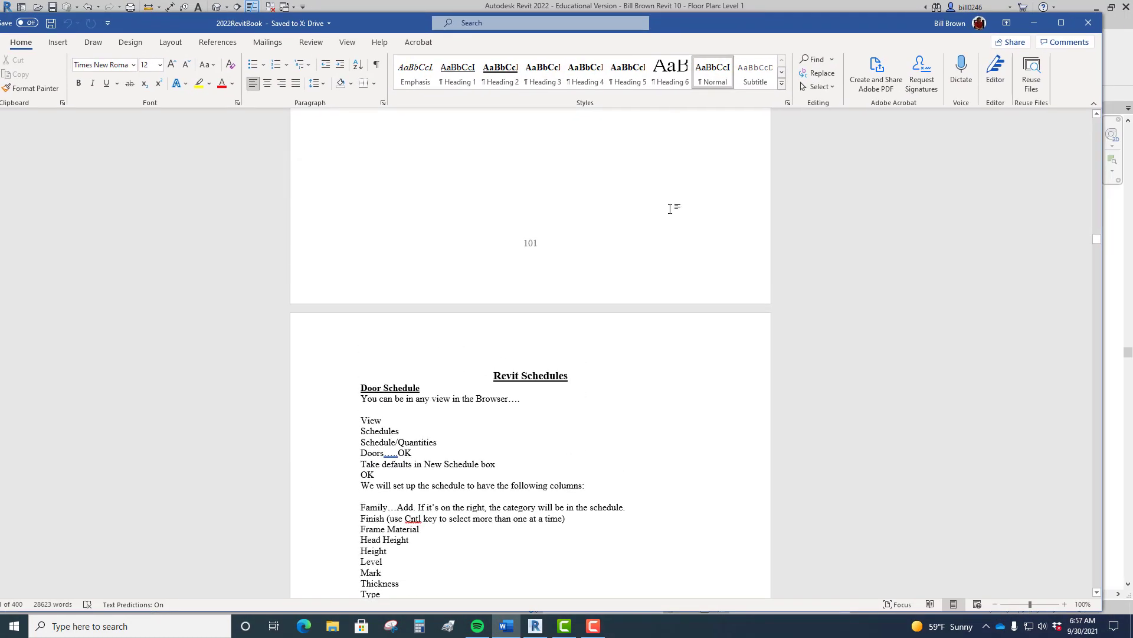
{"action": "scroll", "coordinate": [670, 209], "scroll_direction": "down", "scroll_amount": 4}
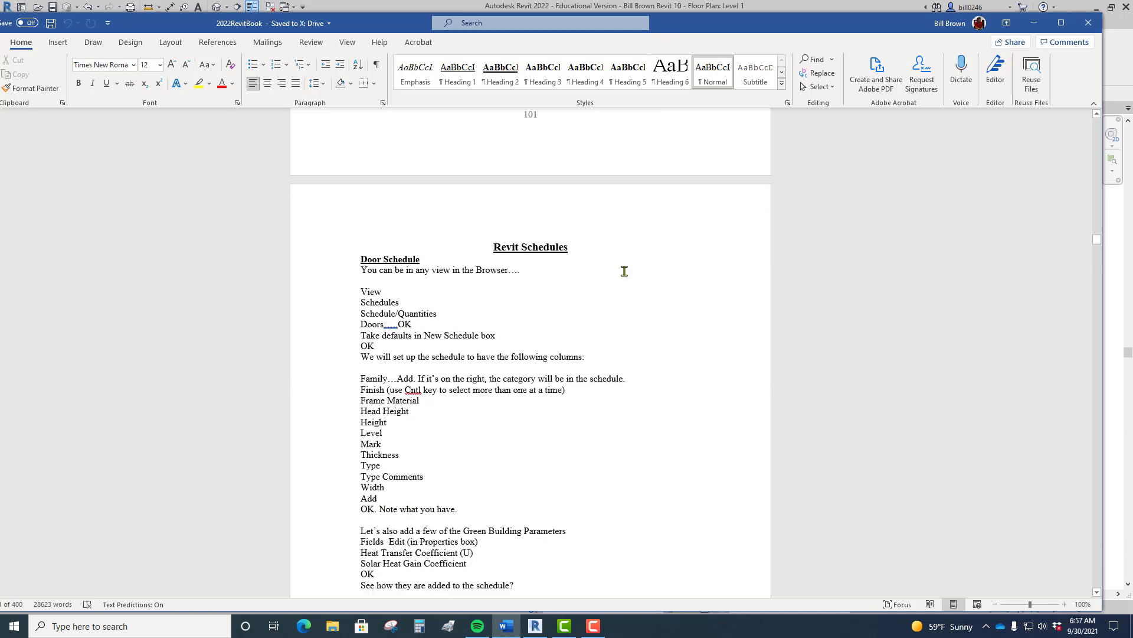
{"action": "left_click_drag", "start_coordinate": [370, 311], "coordinate": [406, 409]}
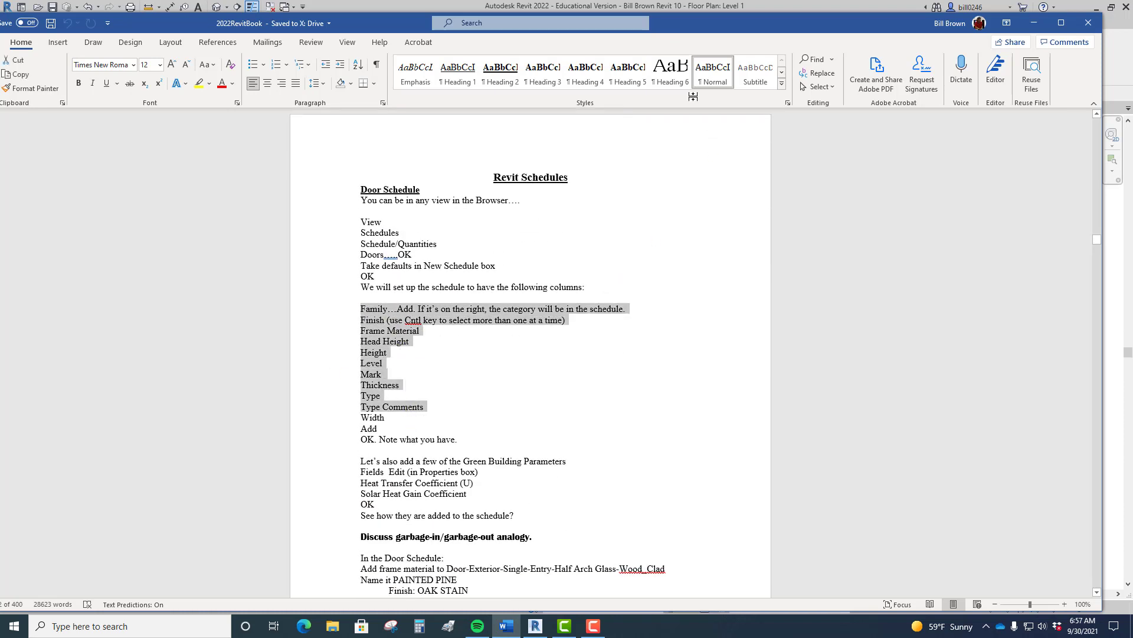
{"action": "left_click_drag", "start_coordinate": [713, 27], "coordinate": [0, 173]}
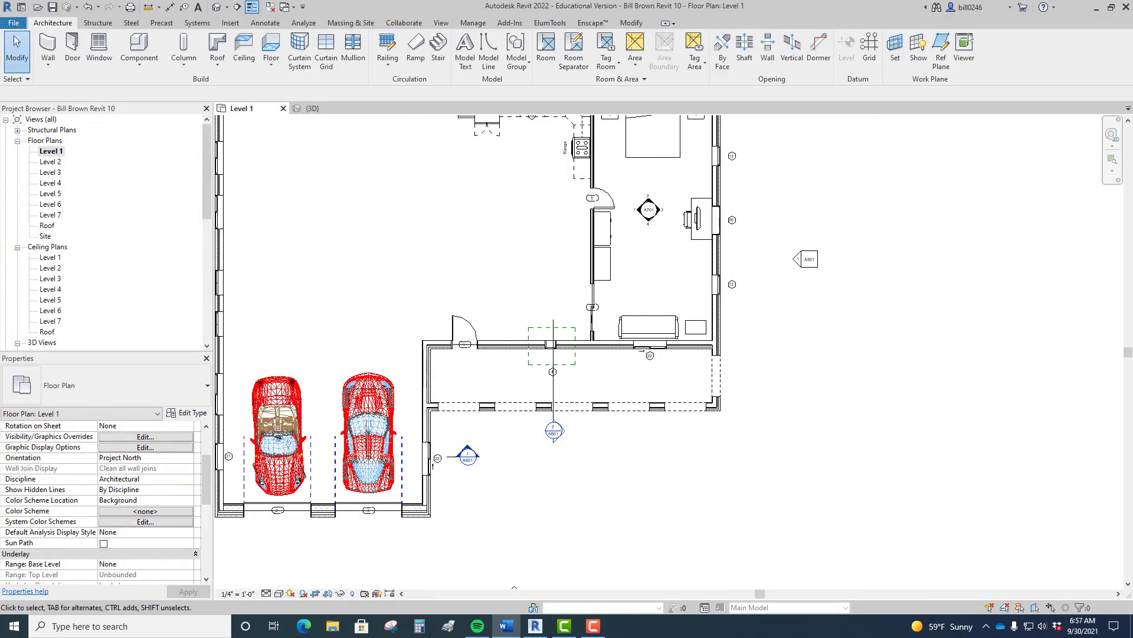
{"action": "left_click", "coordinate": [935, 308]}
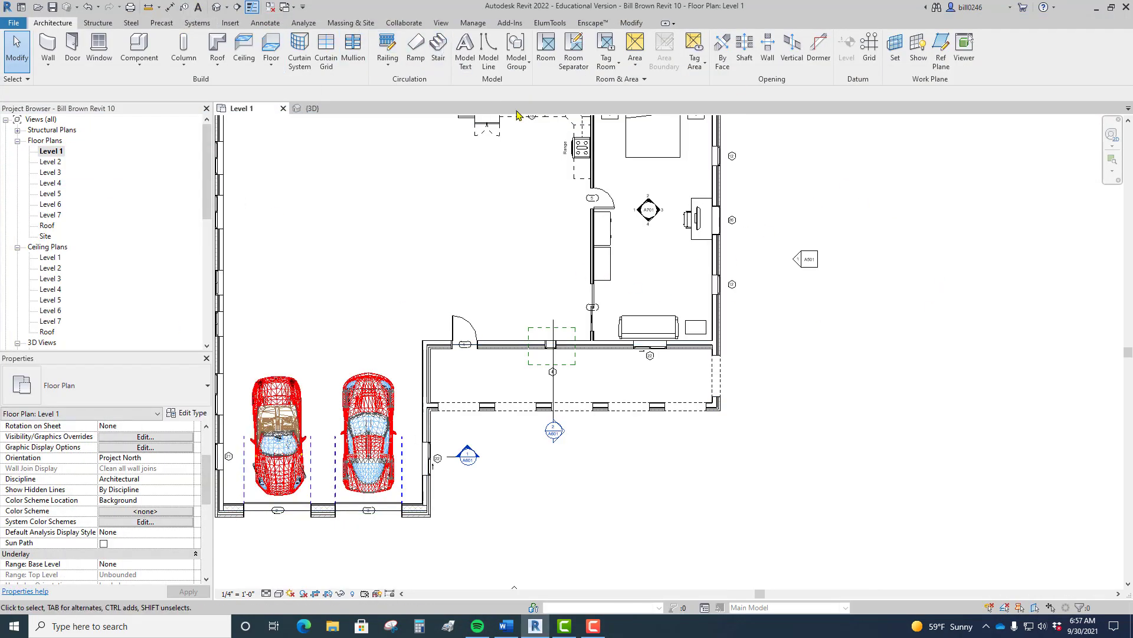
{"action": "left_click", "coordinate": [316, 109]}
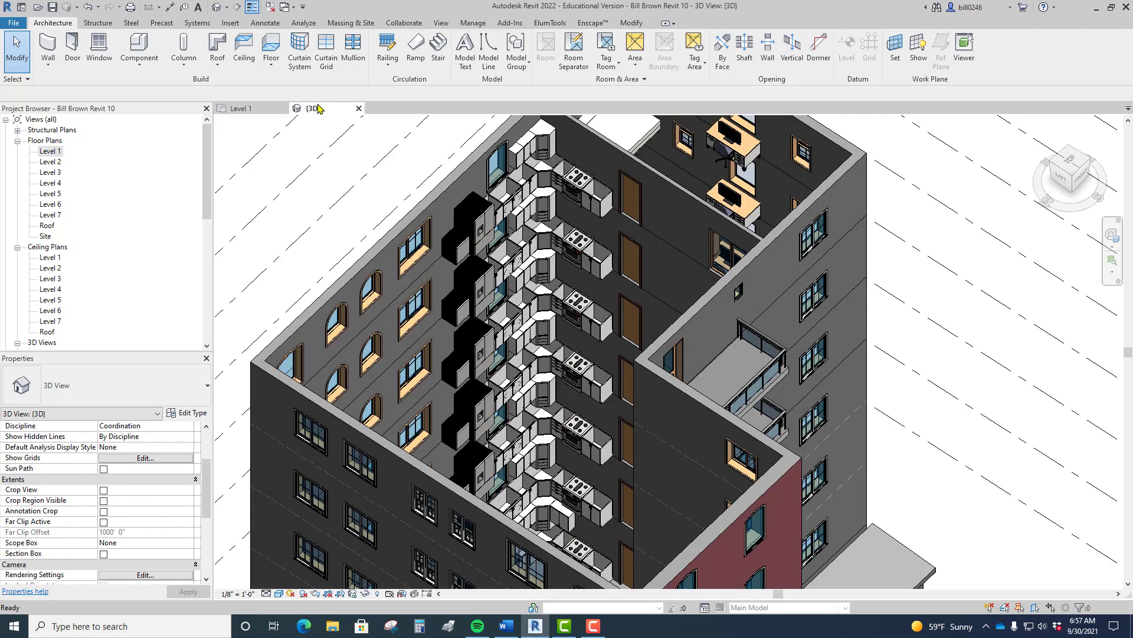
Step: Start a new Schedule/Quantities from the View tab's Schedules menu
{"action": "left_click", "coordinate": [442, 24]}
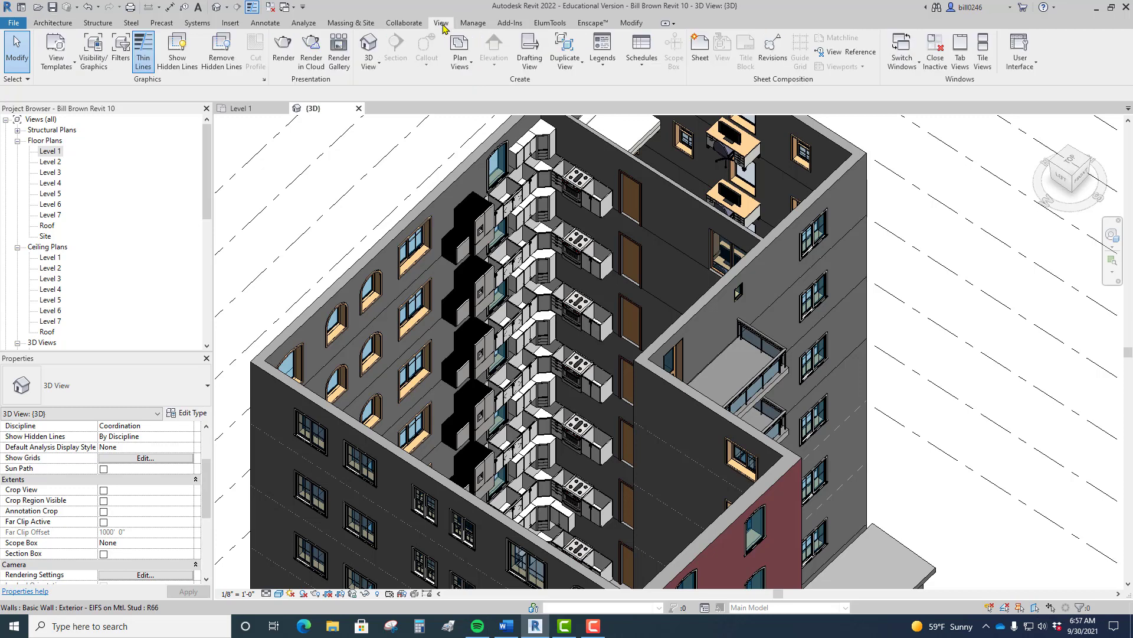
{"action": "left_click", "coordinate": [650, 69]}
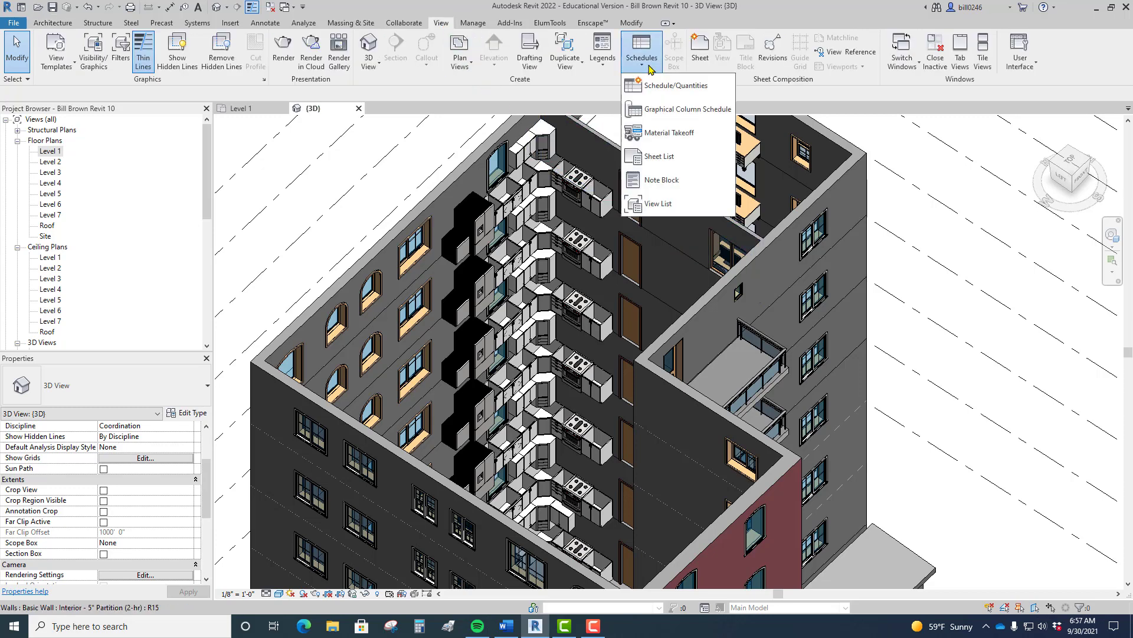
{"action": "left_click", "coordinate": [657, 87]}
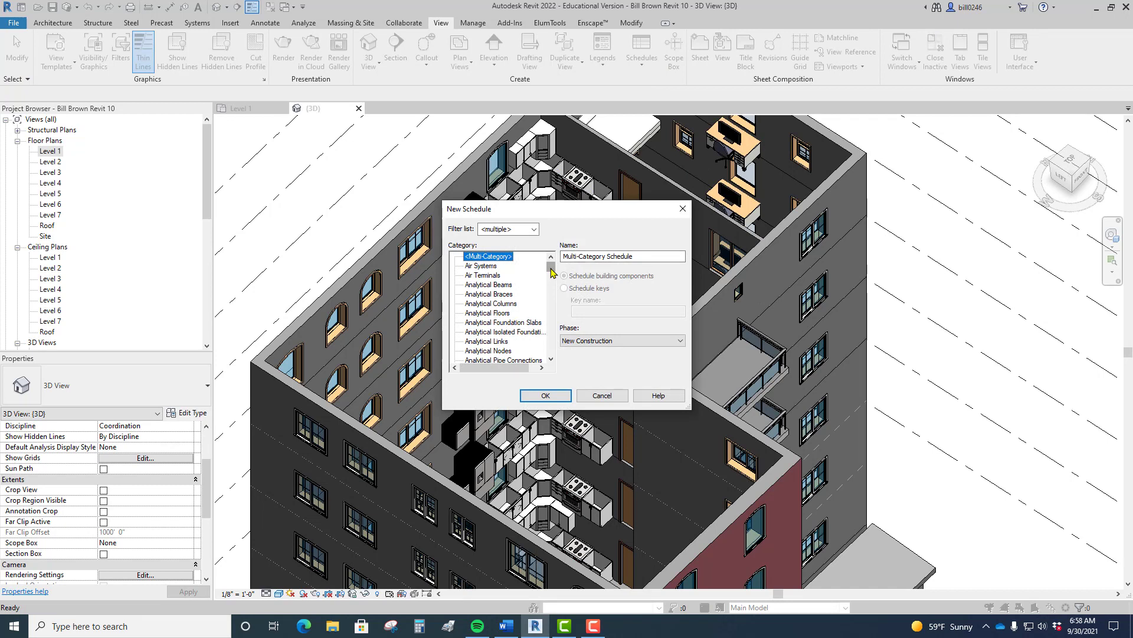
Step: Browse the category list, choose Doors, and confirm the new Door Schedule
{"action": "left_click_drag", "start_coordinate": [551, 272], "coordinate": [553, 281]}
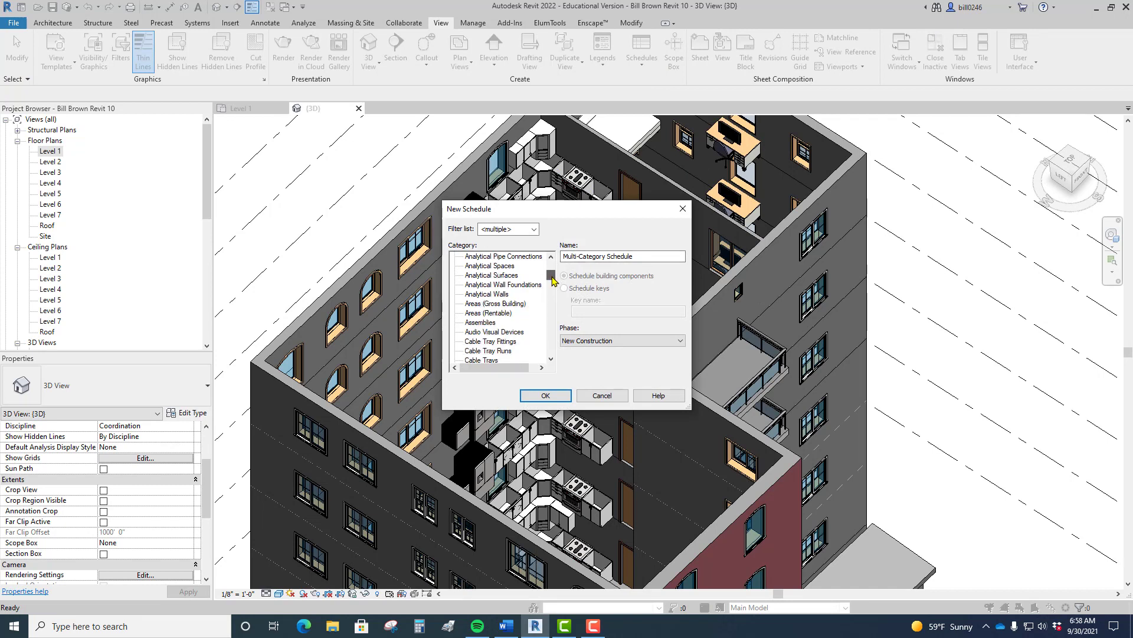
{"action": "left_click", "coordinate": [487, 275]}
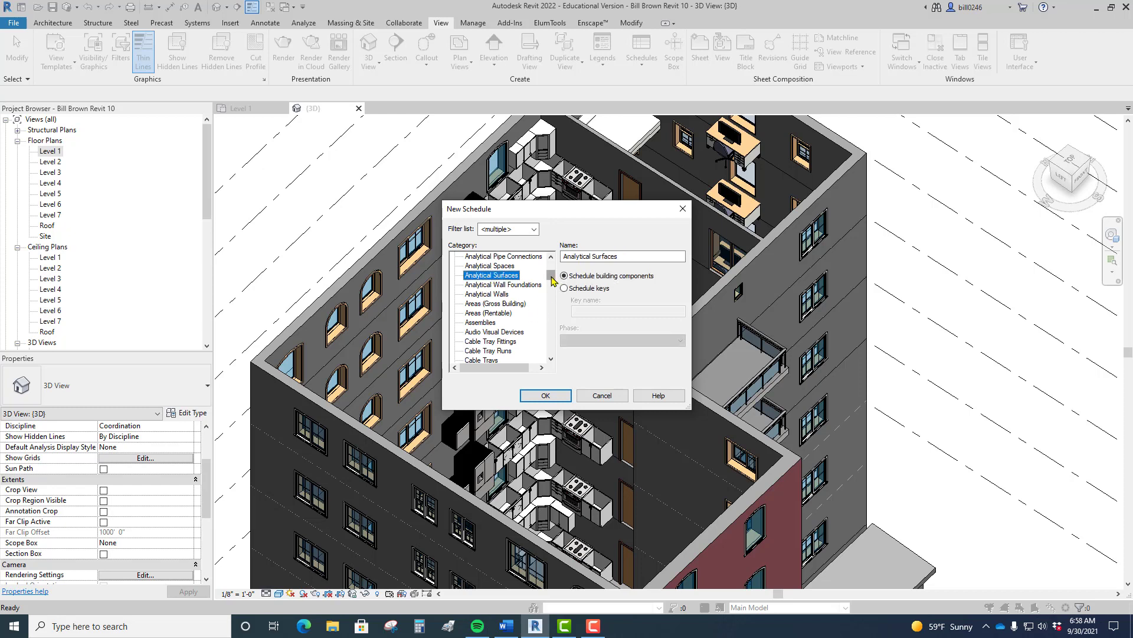
{"action": "left_click_drag", "start_coordinate": [551, 277], "coordinate": [553, 282]}
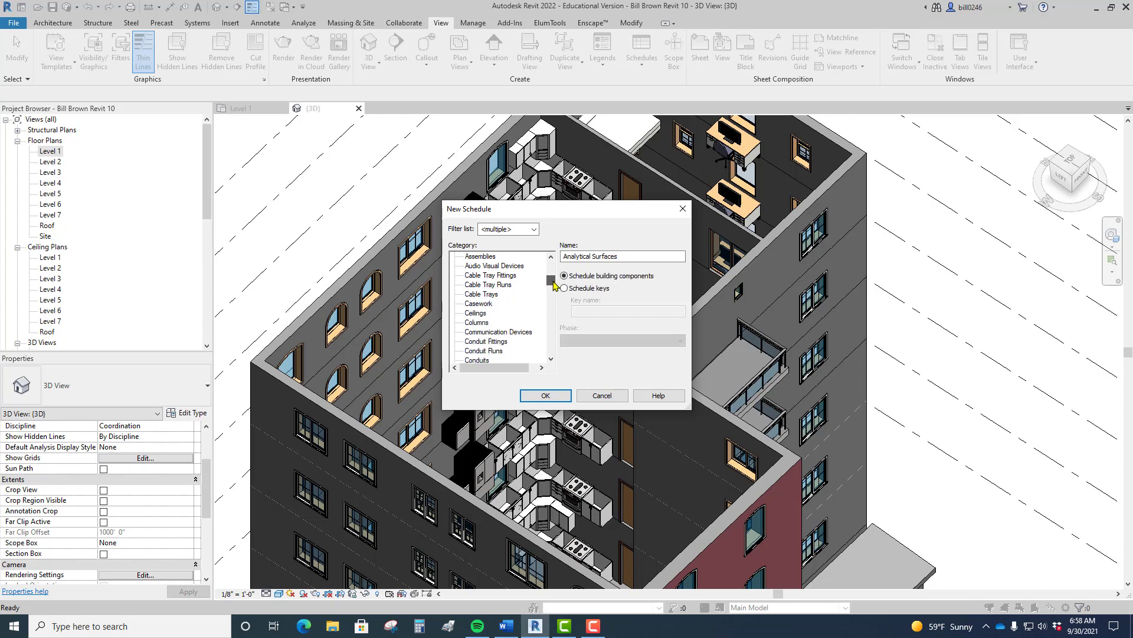
{"action": "left_click", "coordinate": [483, 314]}
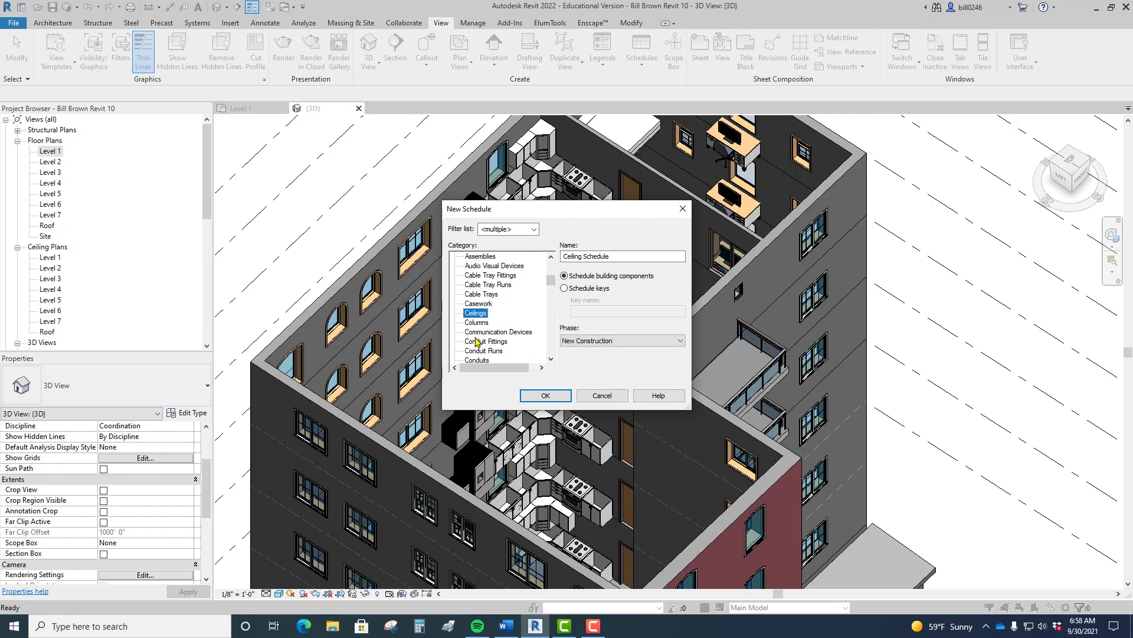
{"action": "left_click", "coordinate": [485, 303]}
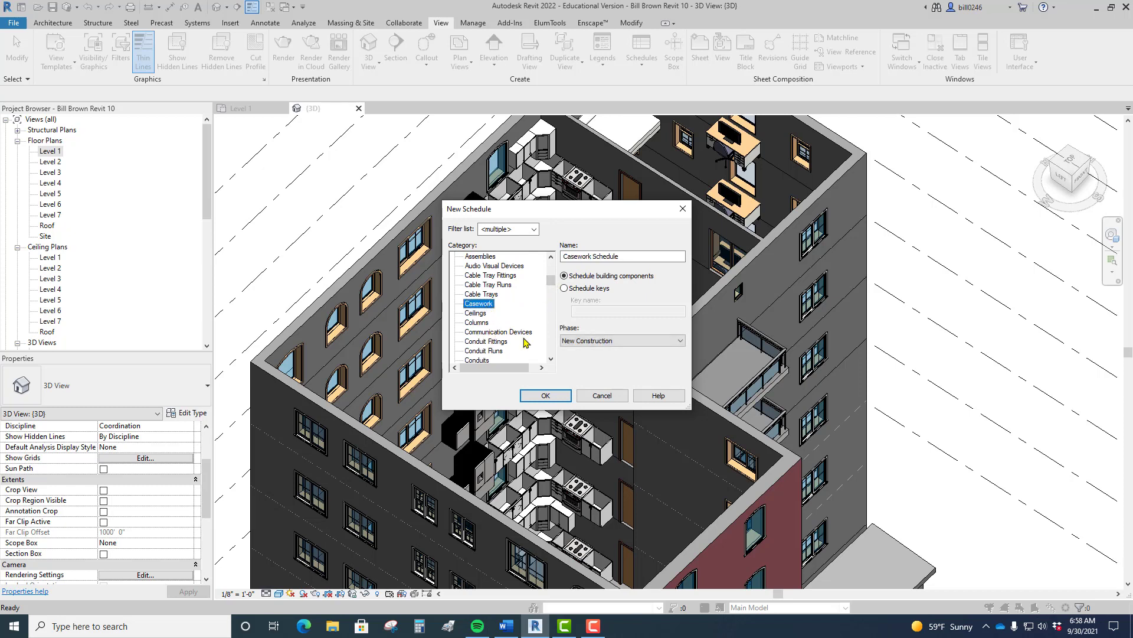
{"action": "left_click", "coordinate": [487, 322]}
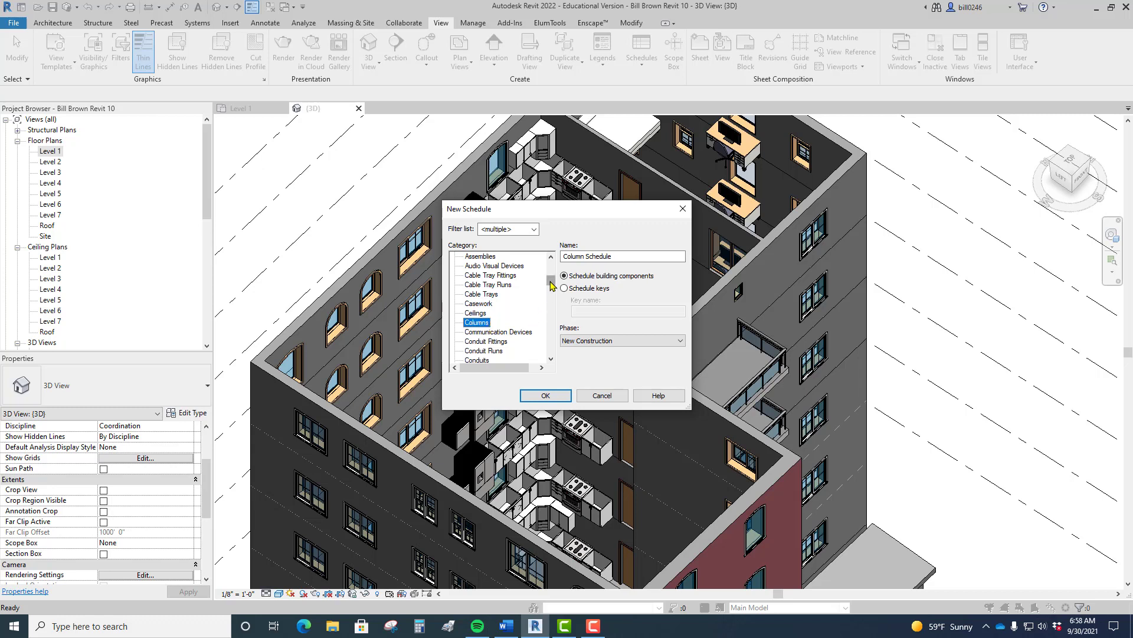
{"action": "left_click_drag", "start_coordinate": [550, 280], "coordinate": [552, 303]}
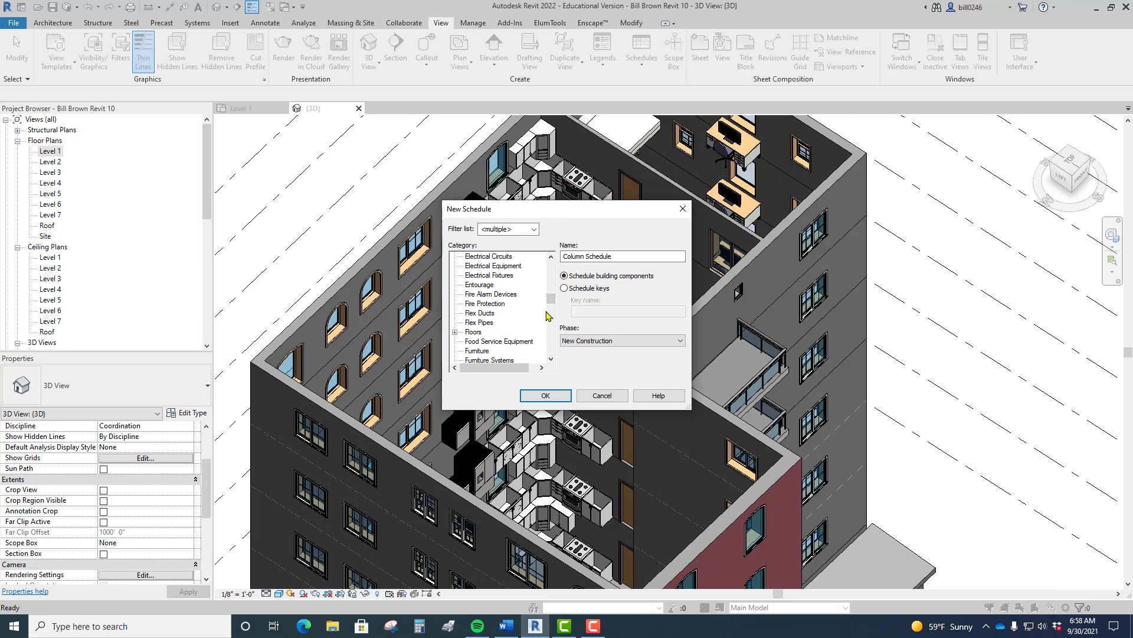
{"action": "left_click", "coordinate": [482, 286]}
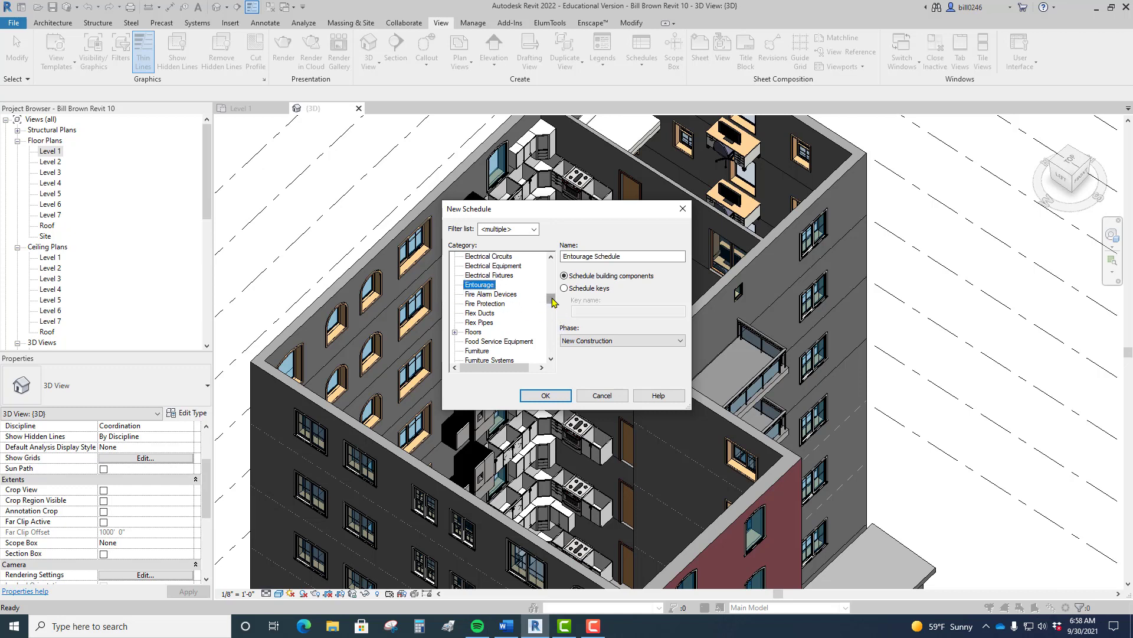
{"action": "left_click", "coordinate": [503, 296]}
{"action": "mouse_move", "coordinate": [547, 299]}
{"action": "left_mouse_down"}
{"action": "mouse_move", "coordinate": [554, 355]}
{"action": "mouse_move", "coordinate": [548, 259]}
{"action": "mouse_move", "coordinate": [547, 292]}
{"action": "left_mouse_up"}
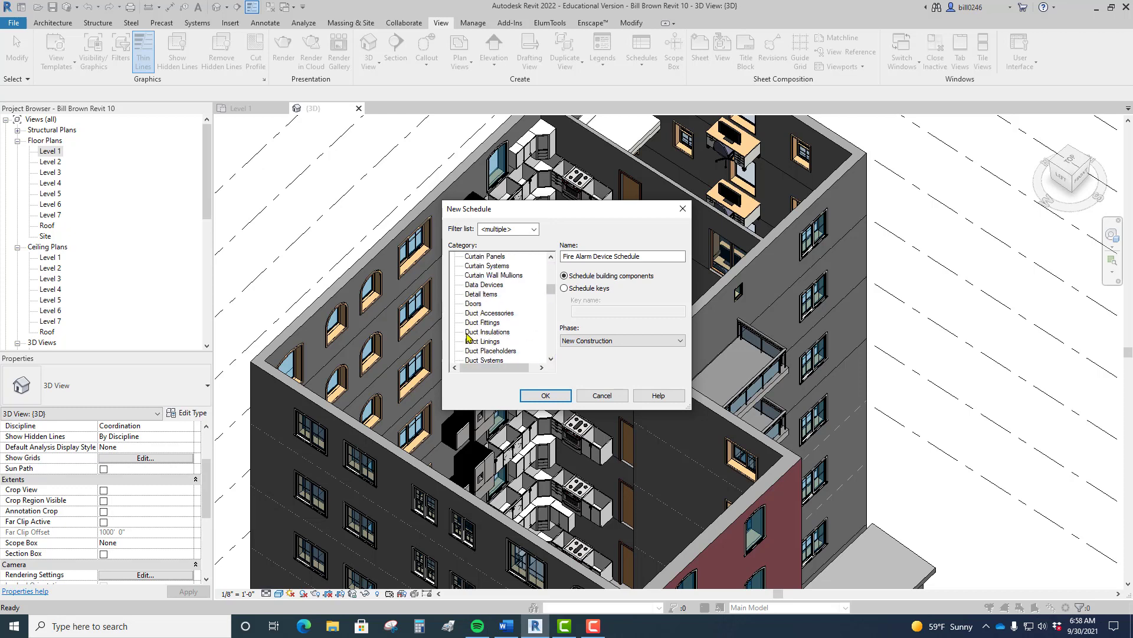
{"action": "left_click", "coordinate": [475, 303]}
{"action": "left_click", "coordinate": [544, 395]}
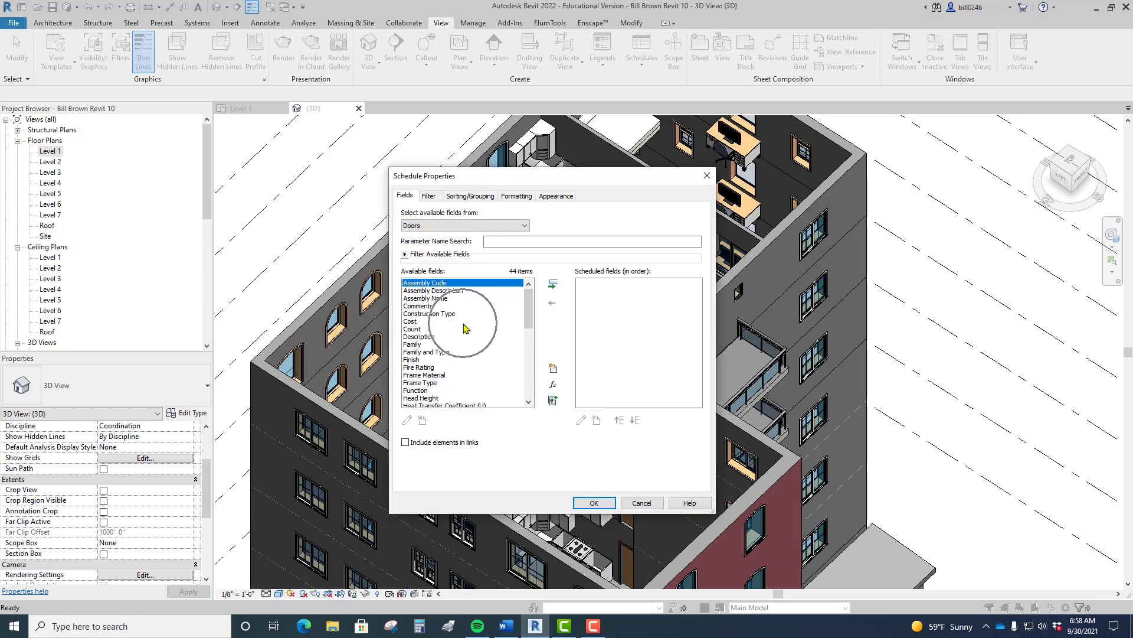
{"action": "key", "text": "ctrl"}
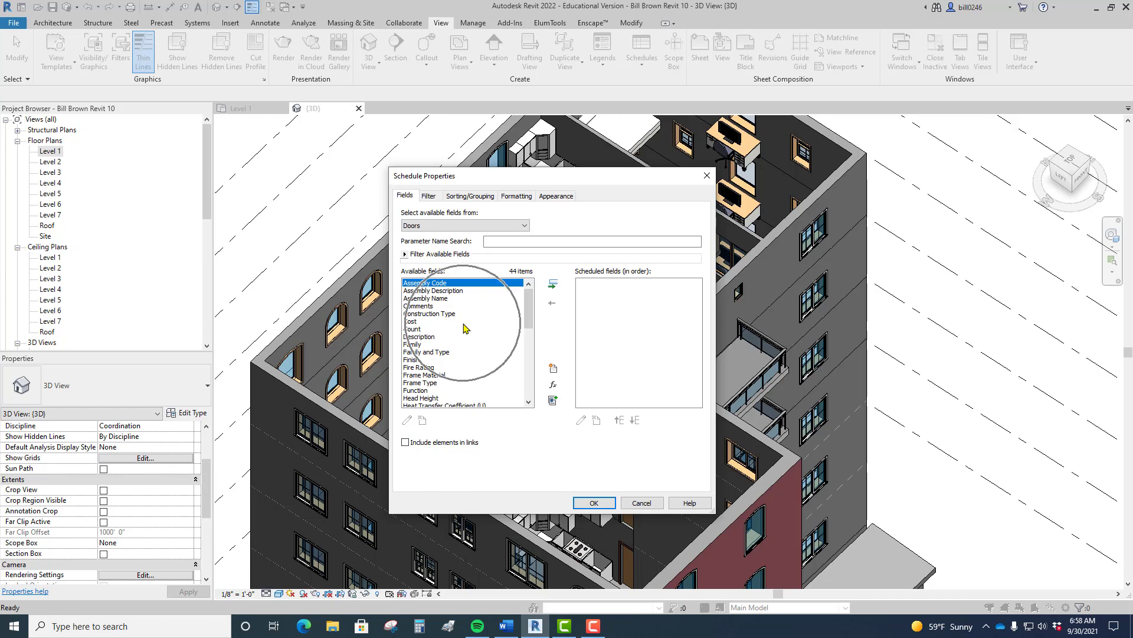
{"action": "mouse_move", "coordinate": [530, 310]}
{"action": "left_mouse_down"}
{"action": "mouse_move", "coordinate": [528, 387]}
{"action": "mouse_move", "coordinate": [529, 321]}
{"action": "left_mouse_up"}
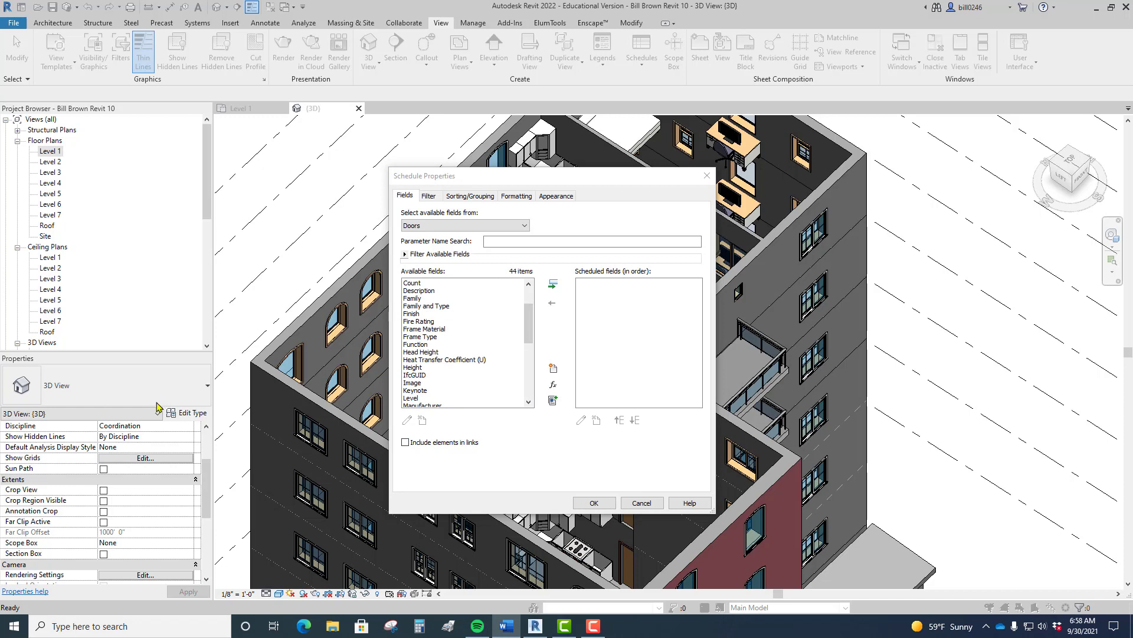
{"action": "left_click", "coordinate": [413, 299]}
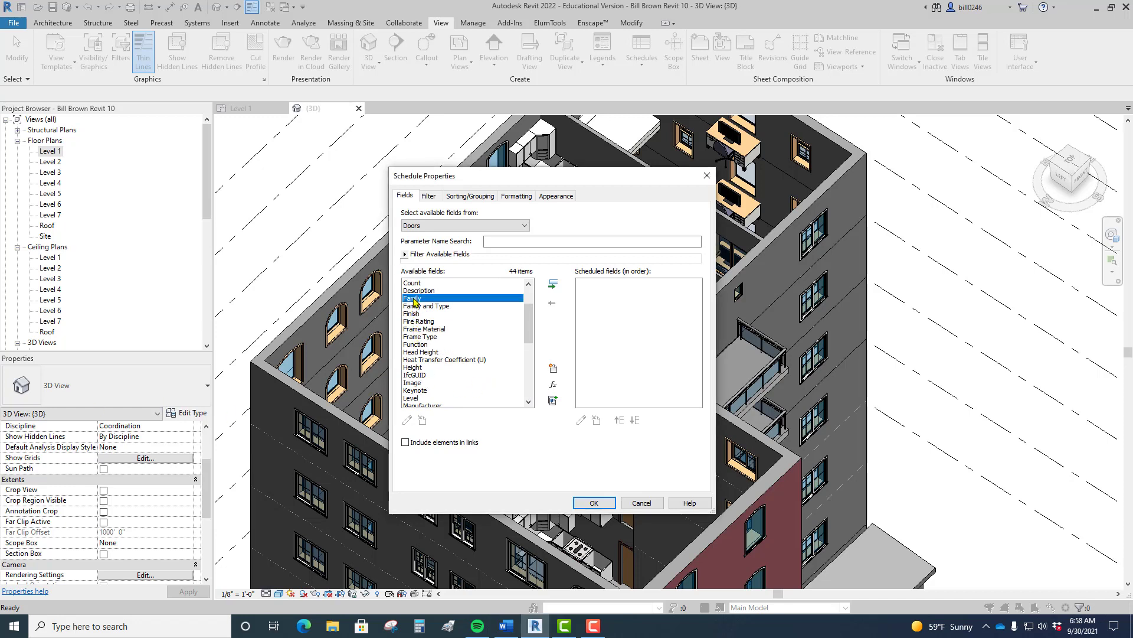
{"action": "left_click", "coordinate": [553, 286]}
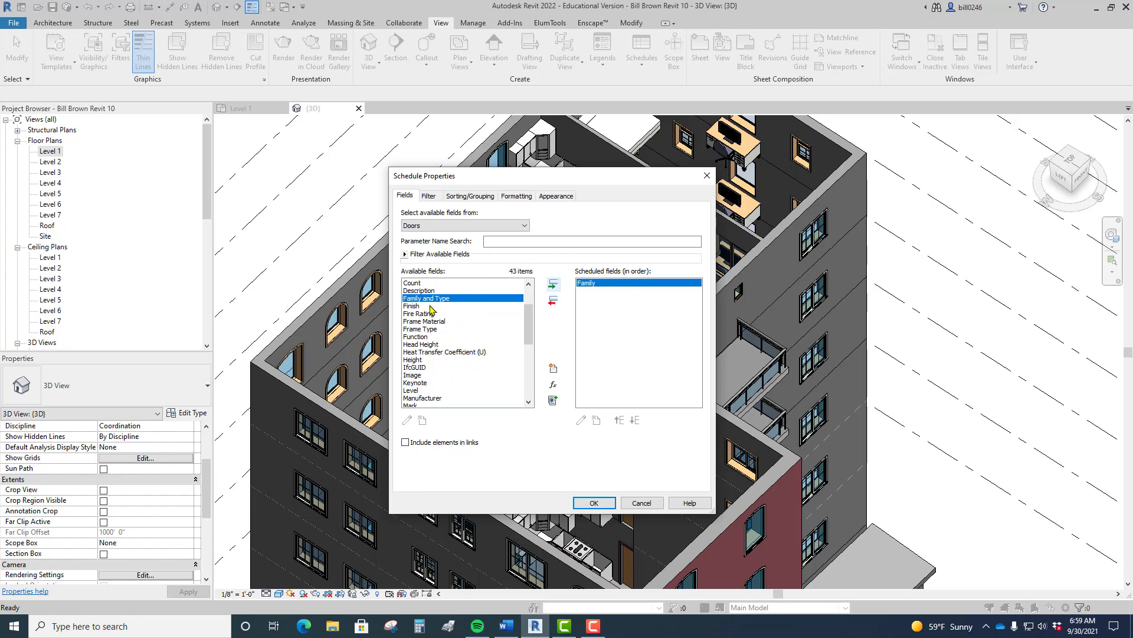
{"action": "left_click", "coordinate": [619, 317]}
{"action": "left_click", "coordinate": [553, 285]}
{"action": "left_click", "coordinate": [552, 301]}
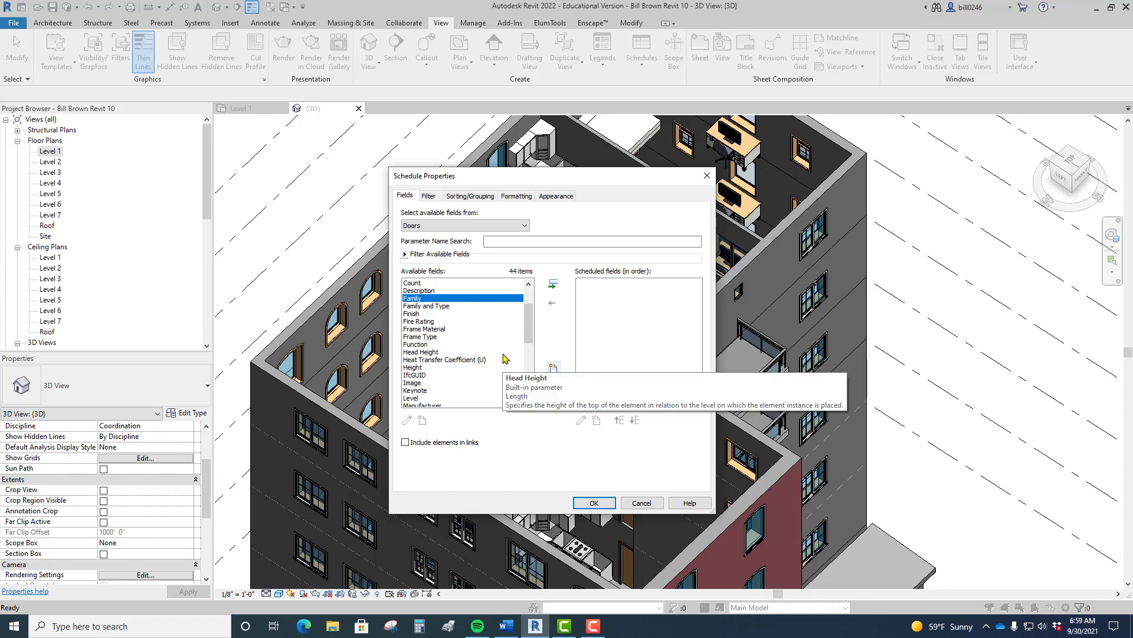
Step: Pick the Finish, Frame Material, Head Height, Height and Level fields
{"action": "left_click", "coordinate": [417, 314], "text": "ctrl"}
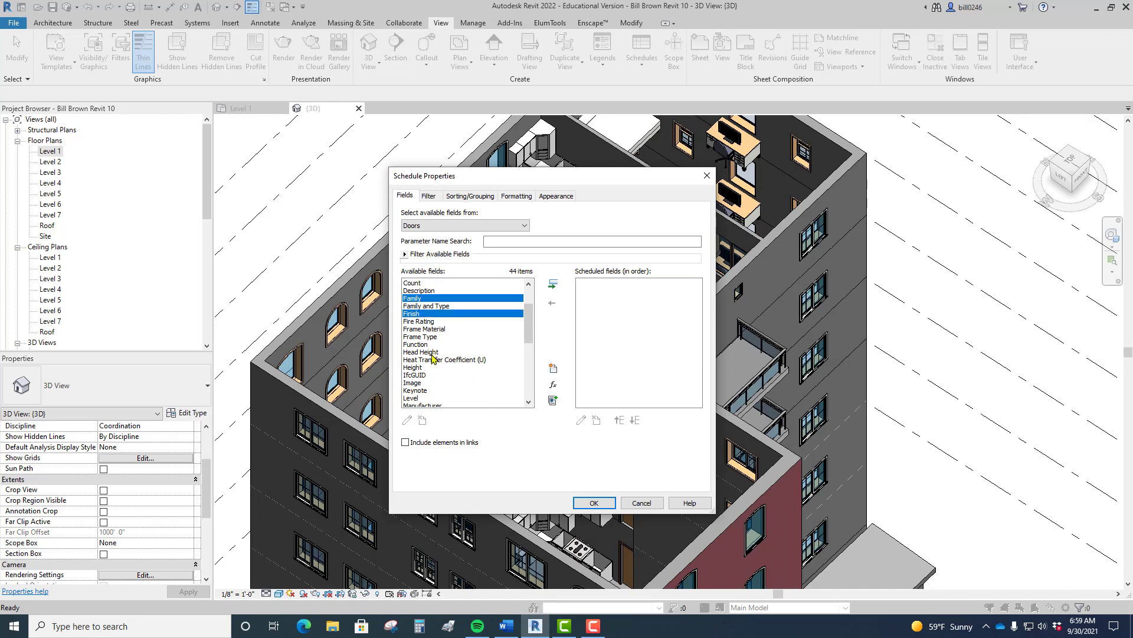
{"action": "left_click", "coordinate": [424, 330], "text": "ctrl"}
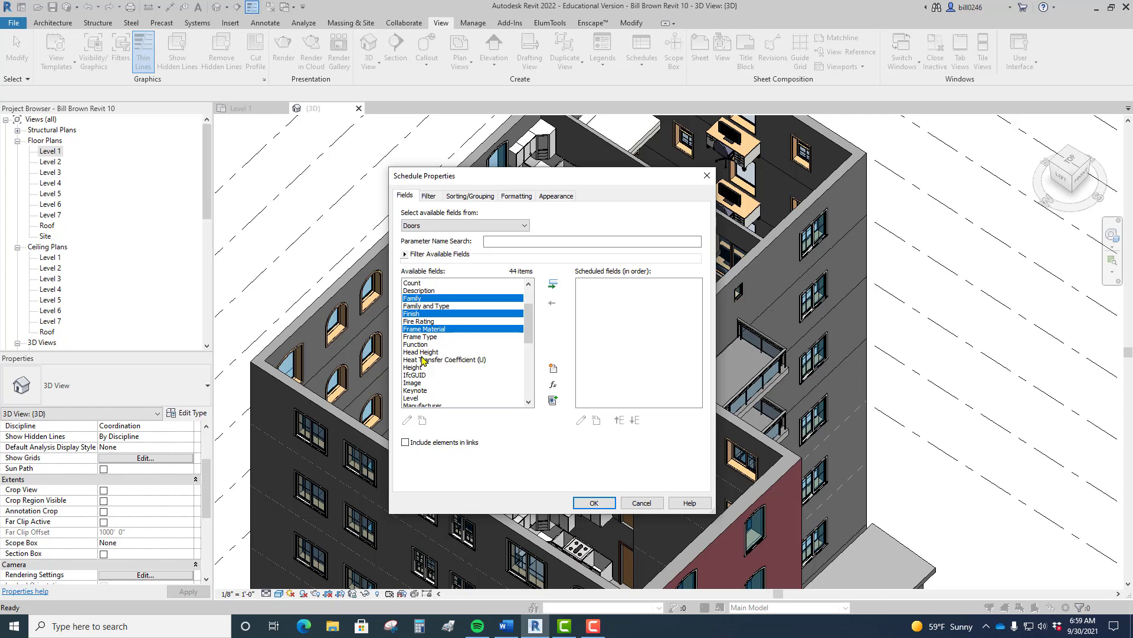
{"action": "left_click", "coordinate": [424, 353], "text": "ctrl"}
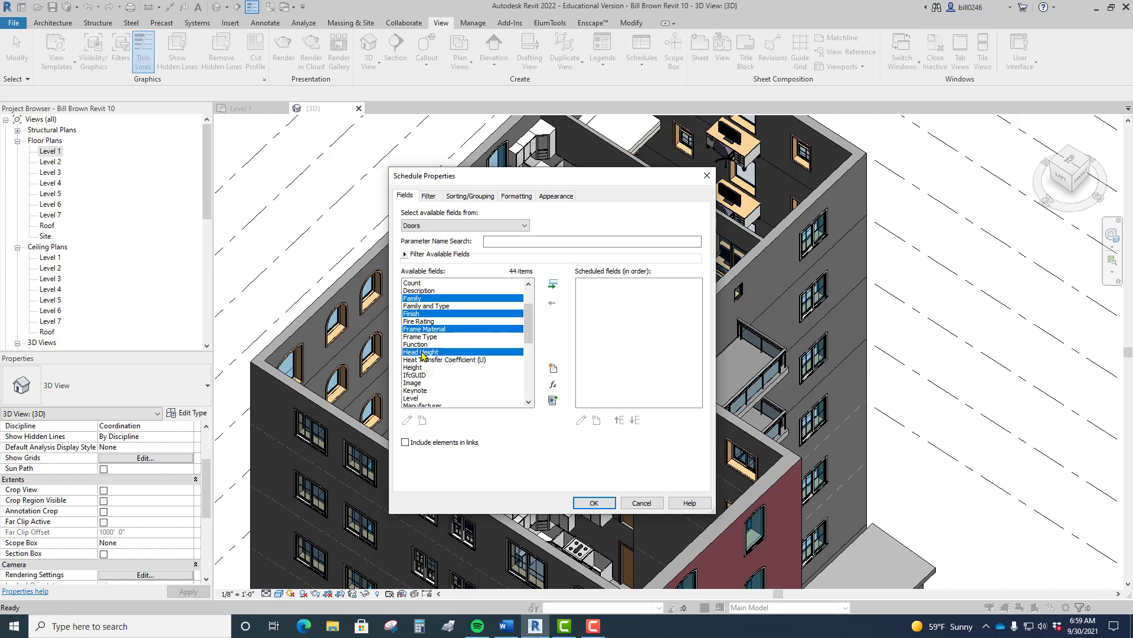
{"action": "left_click", "coordinate": [416, 368], "text": "ctrl"}
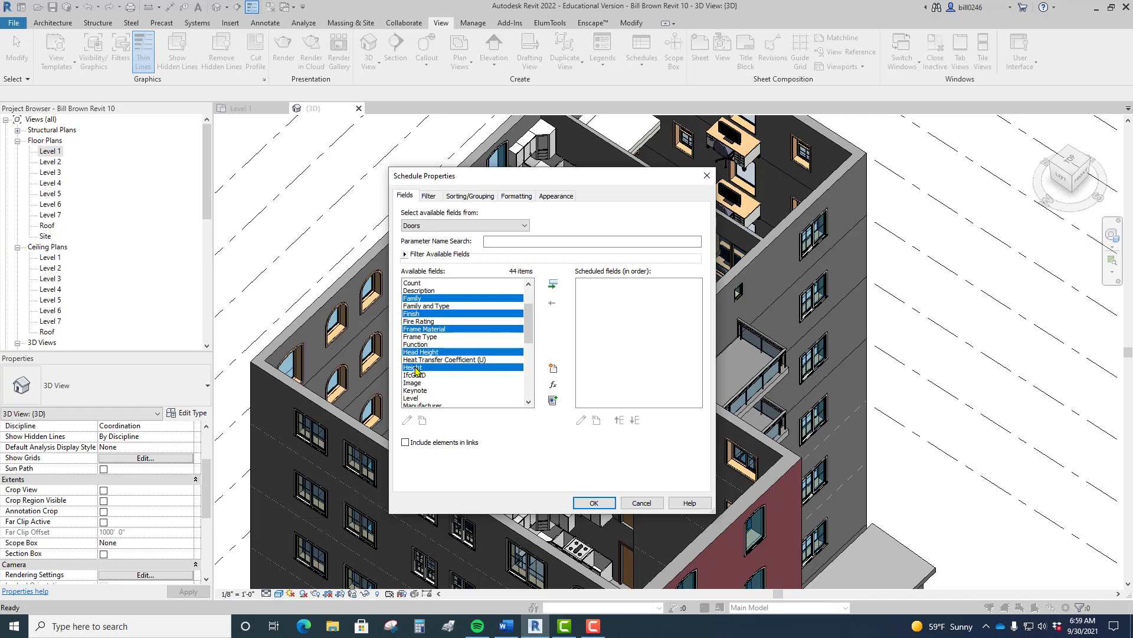
{"action": "left_click", "coordinate": [413, 398], "text": "ctrl"}
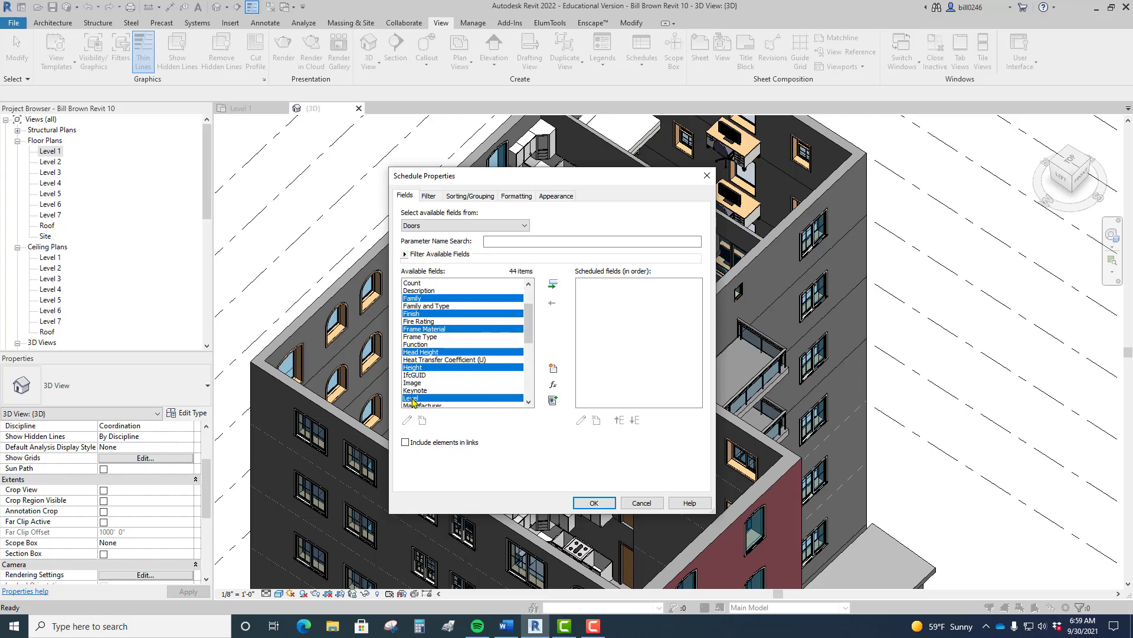
{"action": "scroll", "coordinate": [530, 355], "scroll_direction": "down", "scroll_amount": 2}
{"action": "scroll", "coordinate": [529, 354], "scroll_direction": "down", "scroll_amount": 2}
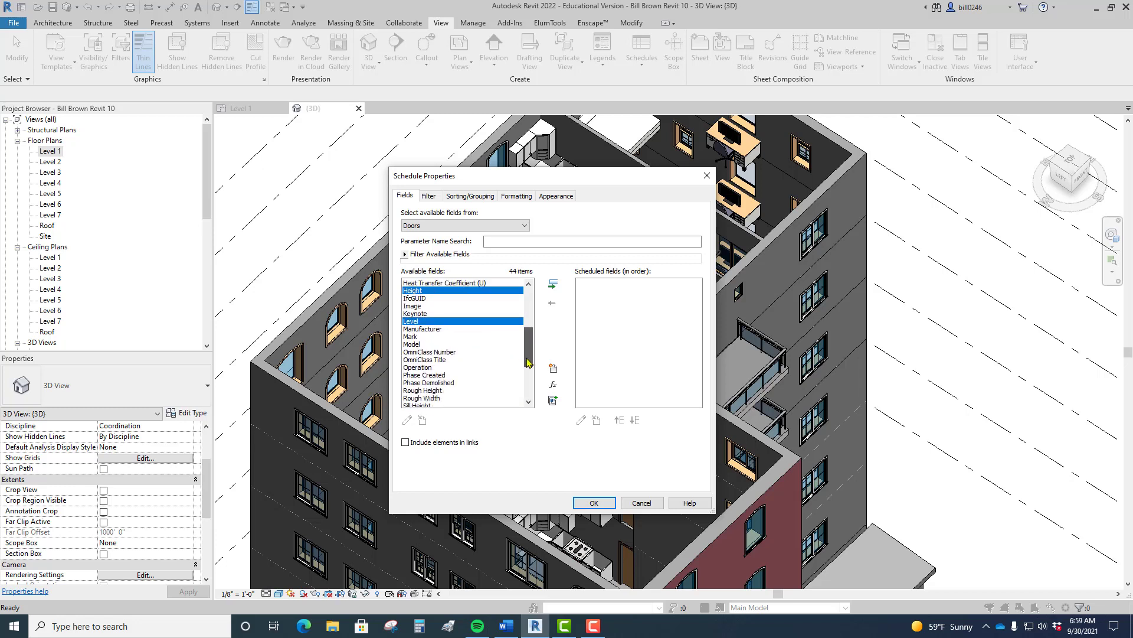
Step: Also pick Mark, Thickness, Type, Type Comments and Width, then add all eleven fields and confirm
{"action": "left_click", "coordinate": [416, 337], "text": "ctrl"}
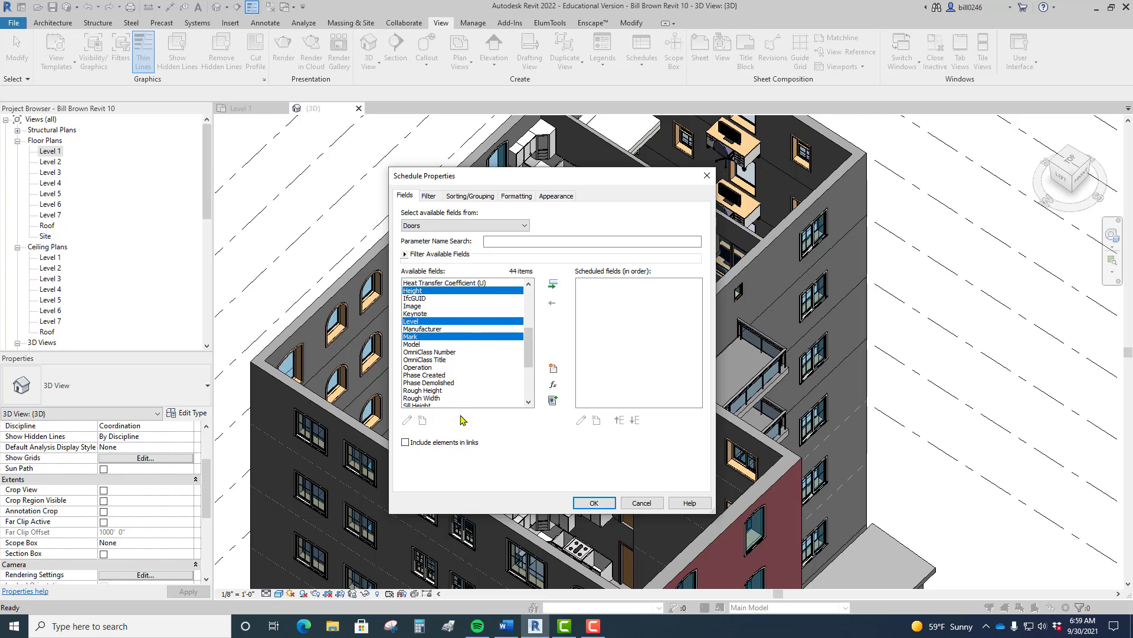
{"action": "scroll", "coordinate": [529, 349], "scroll_direction": "down", "scroll_amount": 4}
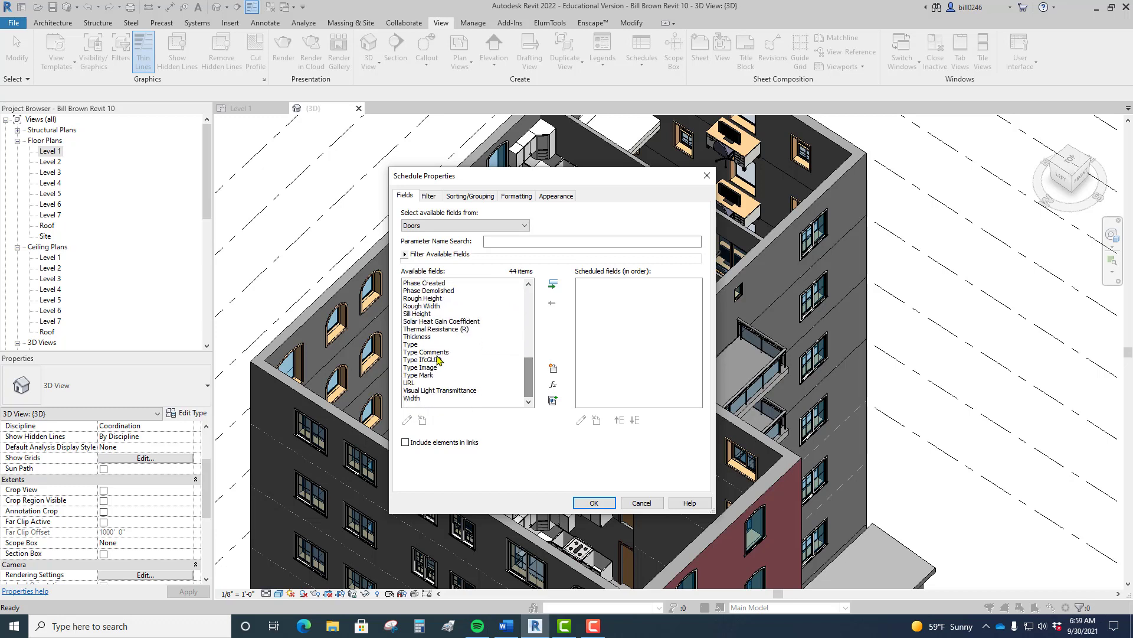
{"action": "left_click", "coordinate": [420, 337], "text": "ctrl"}
{"action": "left_click", "coordinate": [421, 345], "text": "ctrl"}
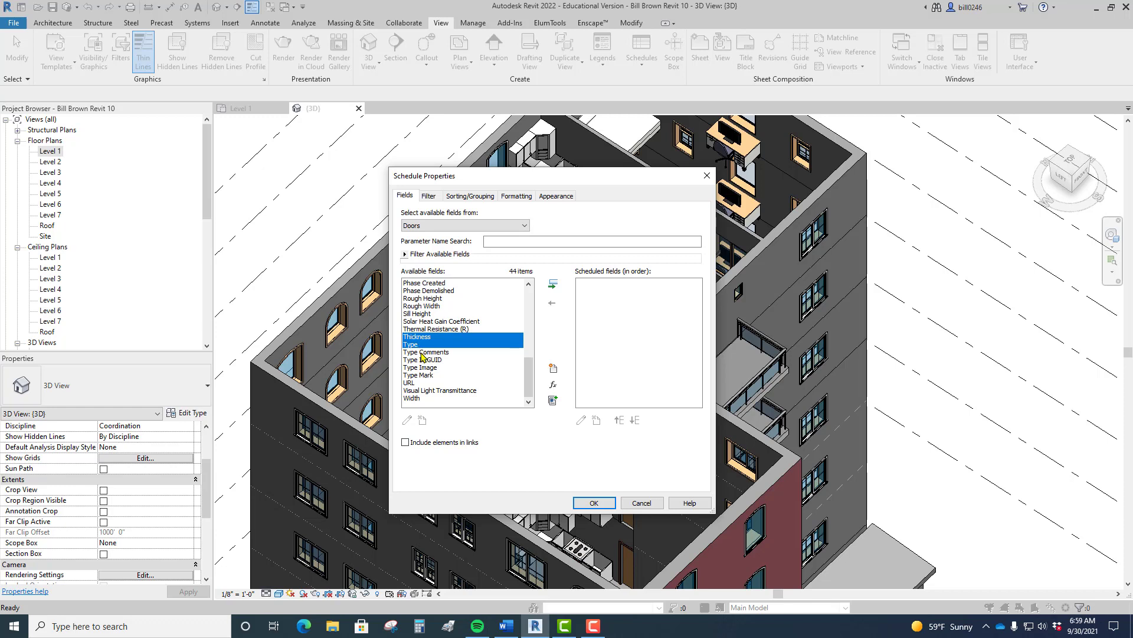
{"action": "left_click", "coordinate": [421, 352], "text": "ctrl"}
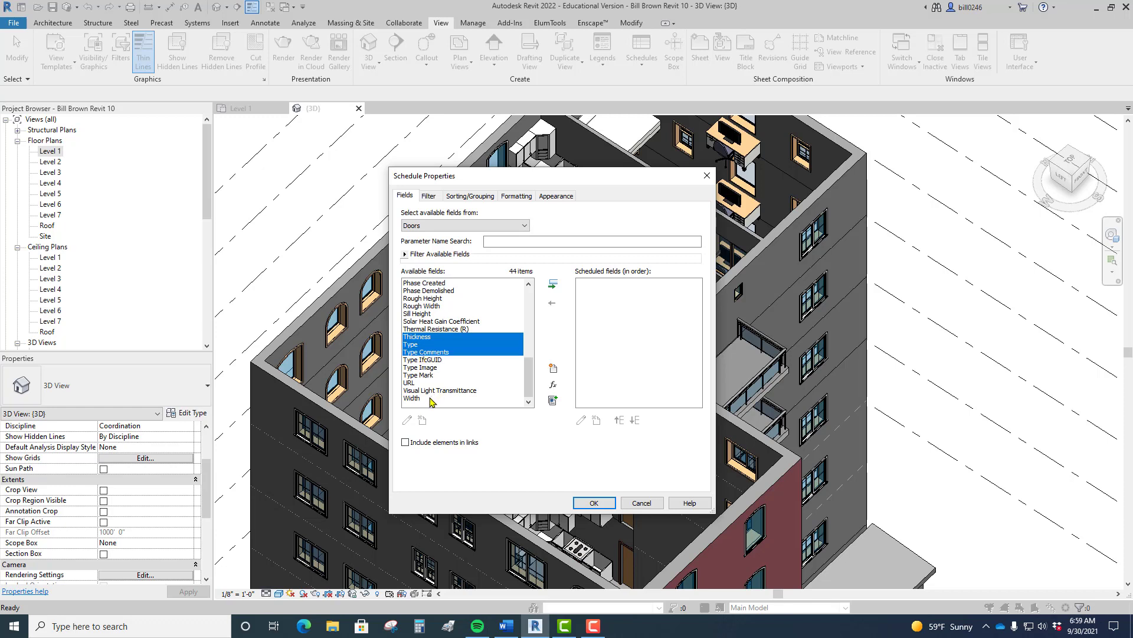
{"action": "left_click", "coordinate": [411, 398], "text": "ctrl"}
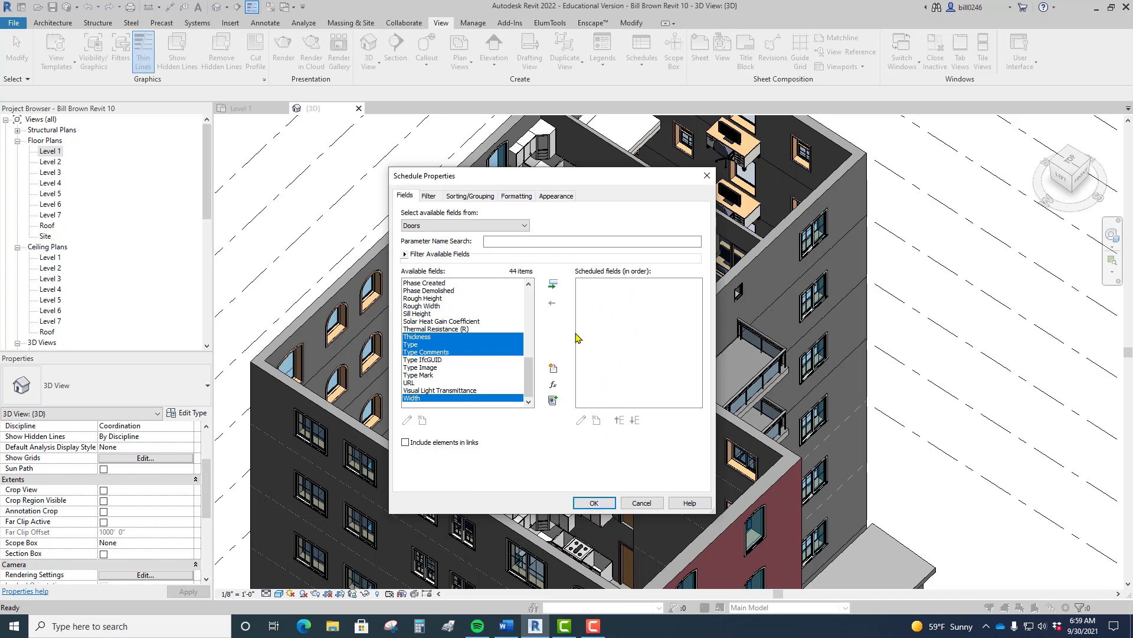
{"action": "left_click", "coordinate": [554, 286]}
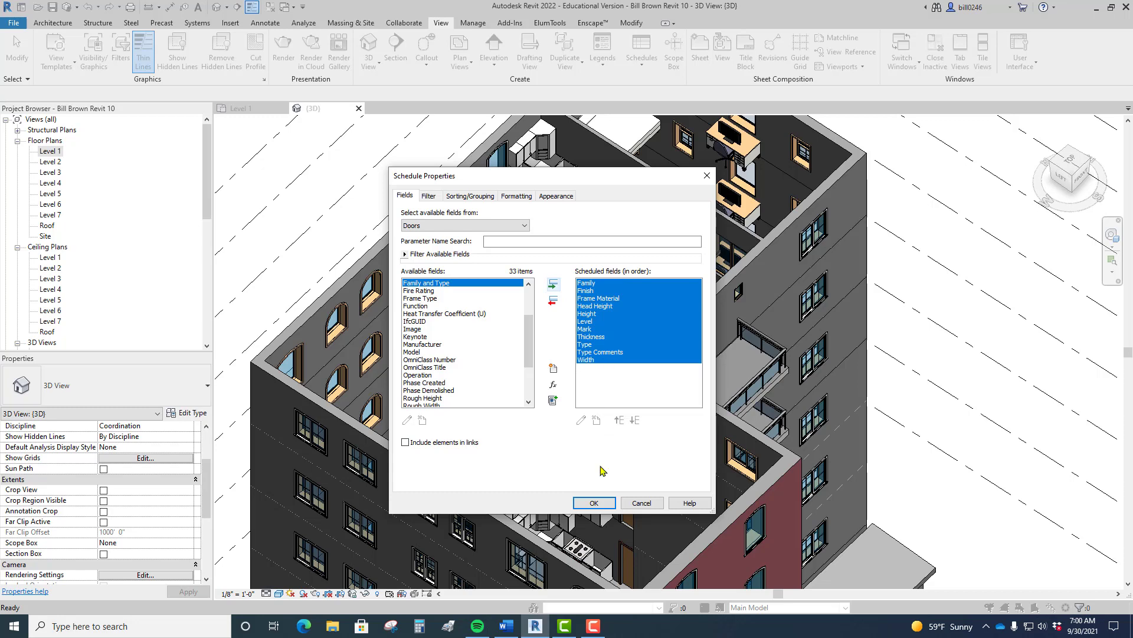
{"action": "left_click", "coordinate": [593, 503]}
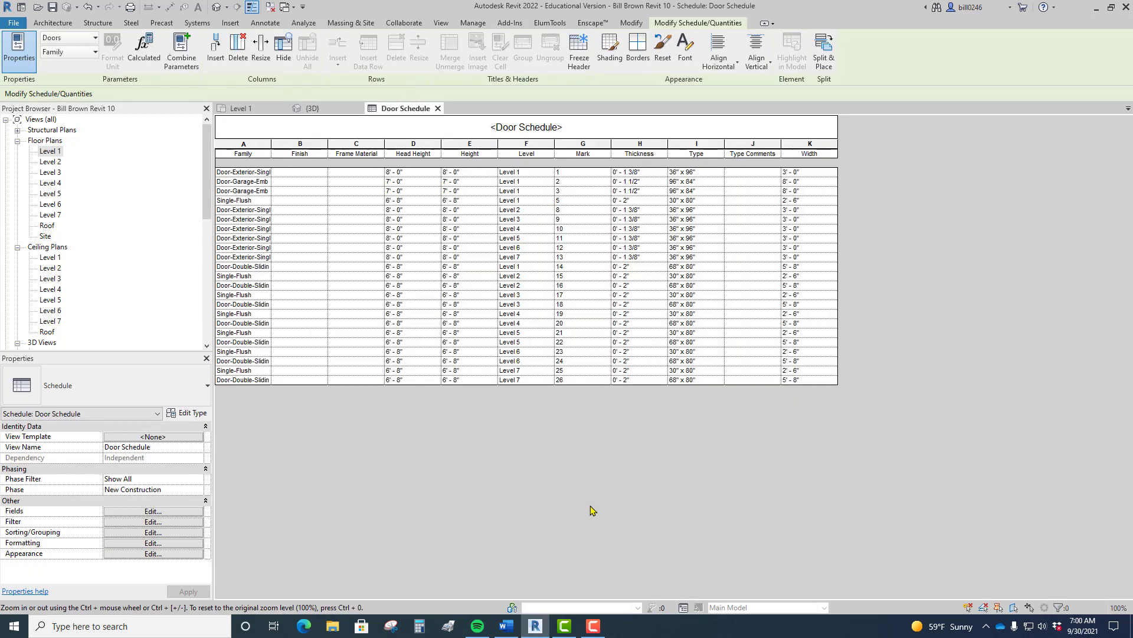
Step: Auto-fit the Family column (column A) so full door family names show
{"action": "double_click", "coordinate": [273, 143]}
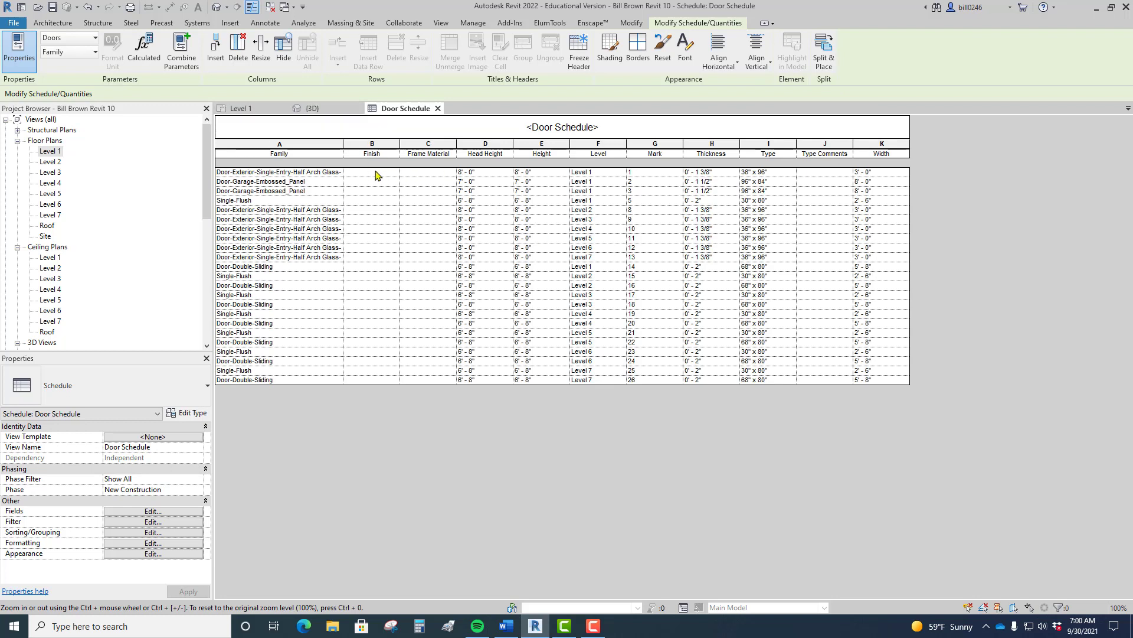
Step: On the Level 1 plan, select entry door 1 and show its Materials and Finishes properties
{"action": "left_click", "coordinate": [239, 108]}
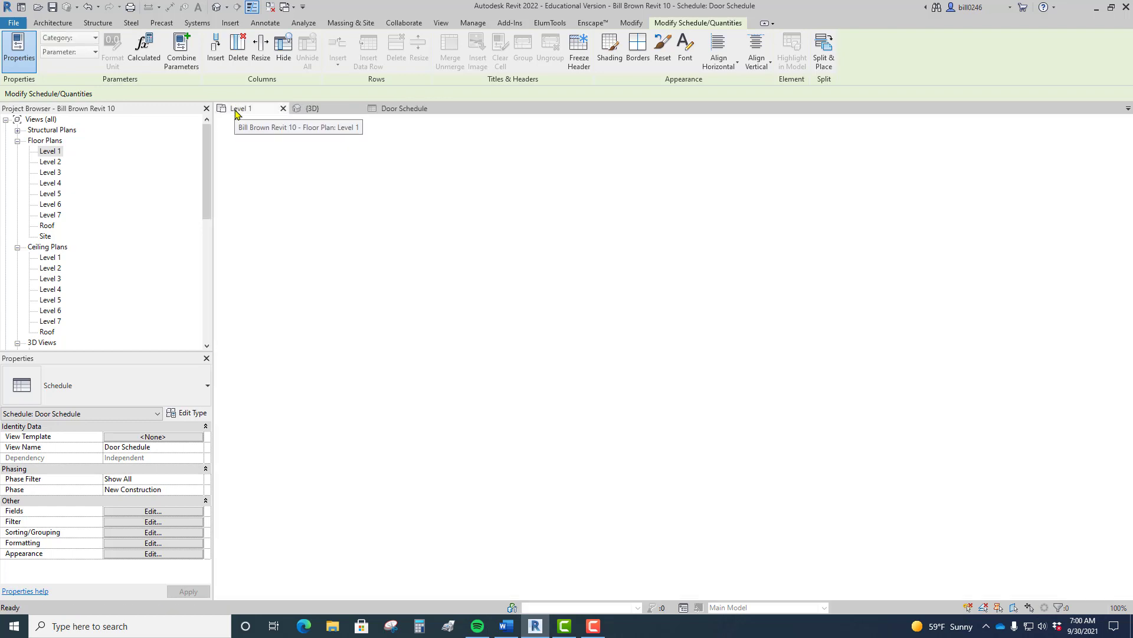
{"action": "scroll", "coordinate": [724, 460], "scroll_direction": "down", "scroll_amount": 4}
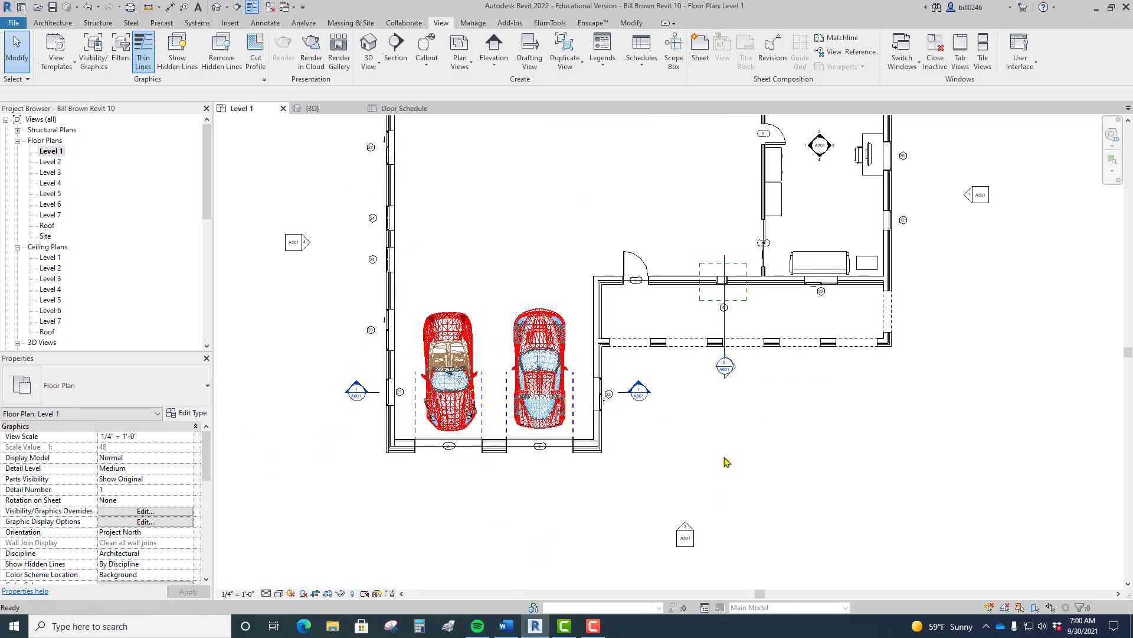
{"action": "scroll", "coordinate": [724, 455], "scroll_direction": "up", "scroll_amount": 6}
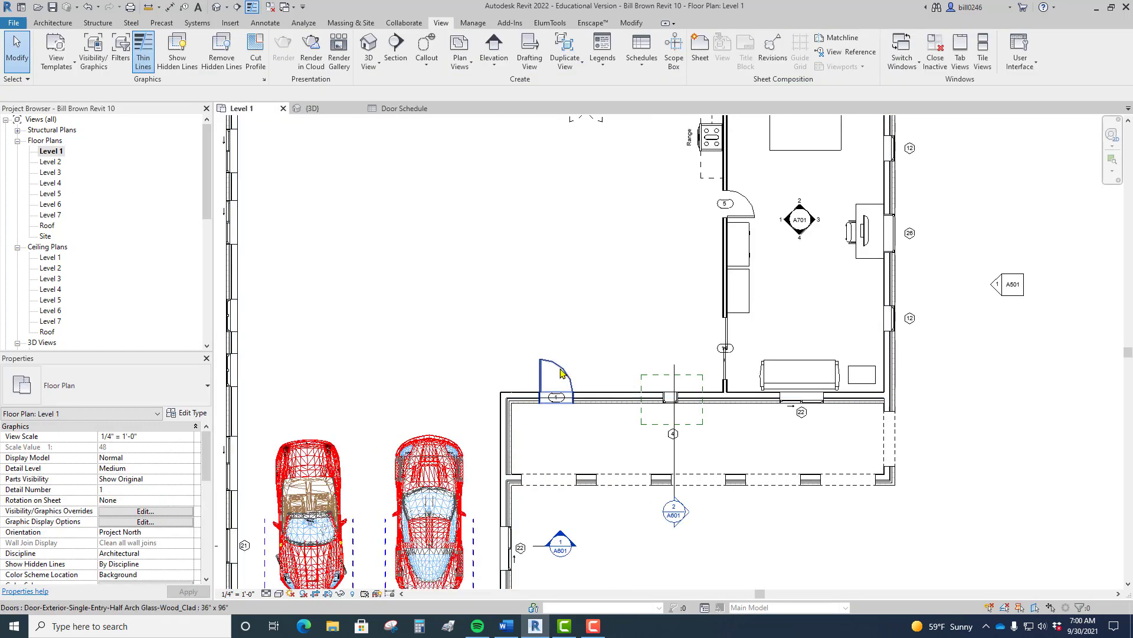
{"action": "scroll", "coordinate": [541, 397], "scroll_direction": "up", "scroll_amount": 5}
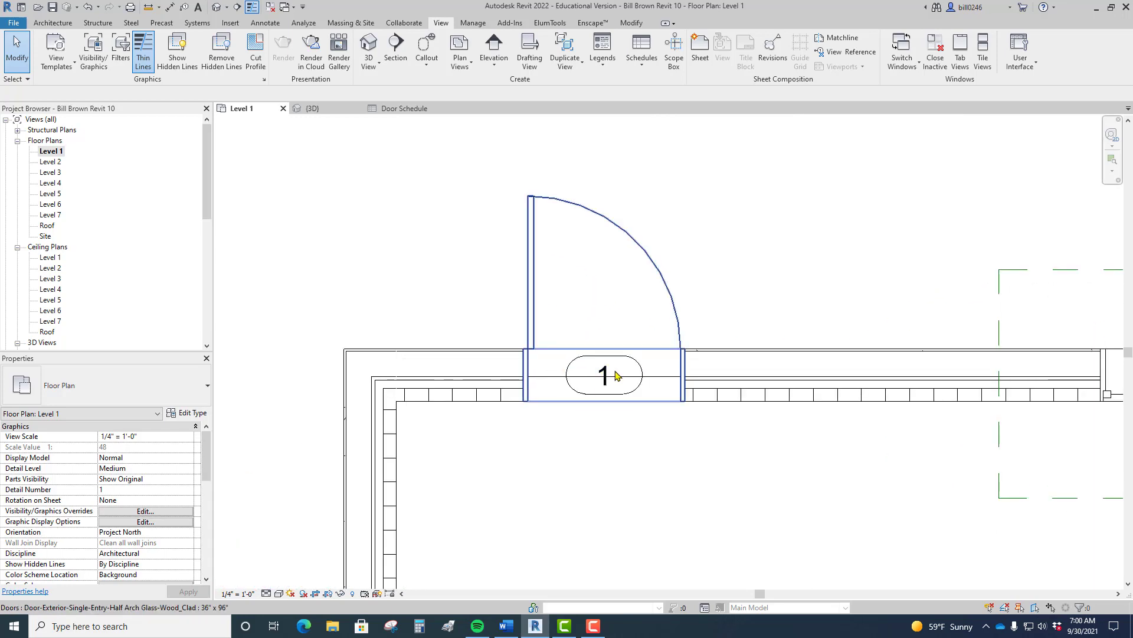
{"action": "scroll", "coordinate": [610, 392], "scroll_direction": "down", "scroll_amount": 4}
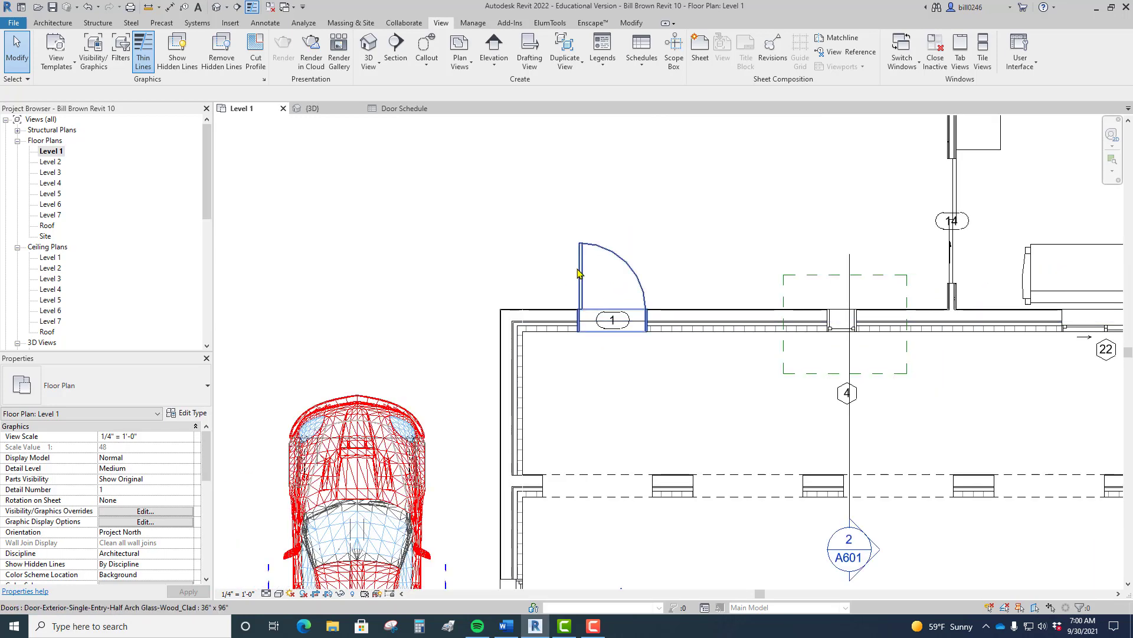
{"action": "left_click", "coordinate": [578, 275]}
{"action": "left_click_drag", "start_coordinate": [203, 454], "coordinate": [204, 500]}
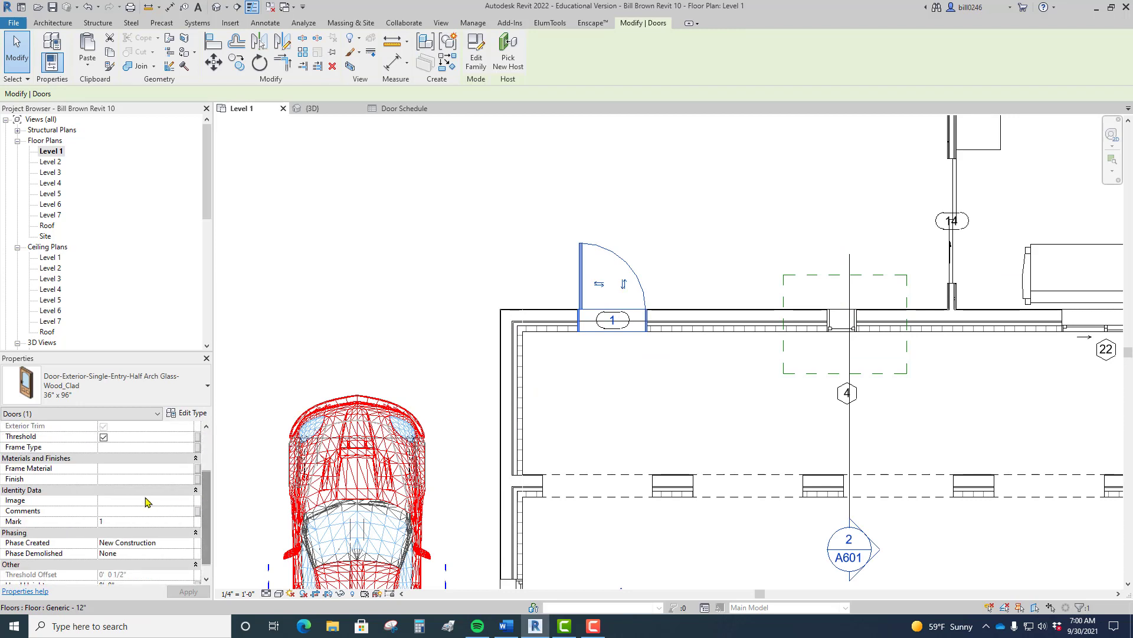
Step: Set door 1's Frame Material to PAINTED PINE and its Finish to OAK STAIN
{"action": "left_click", "coordinate": [121, 470]}
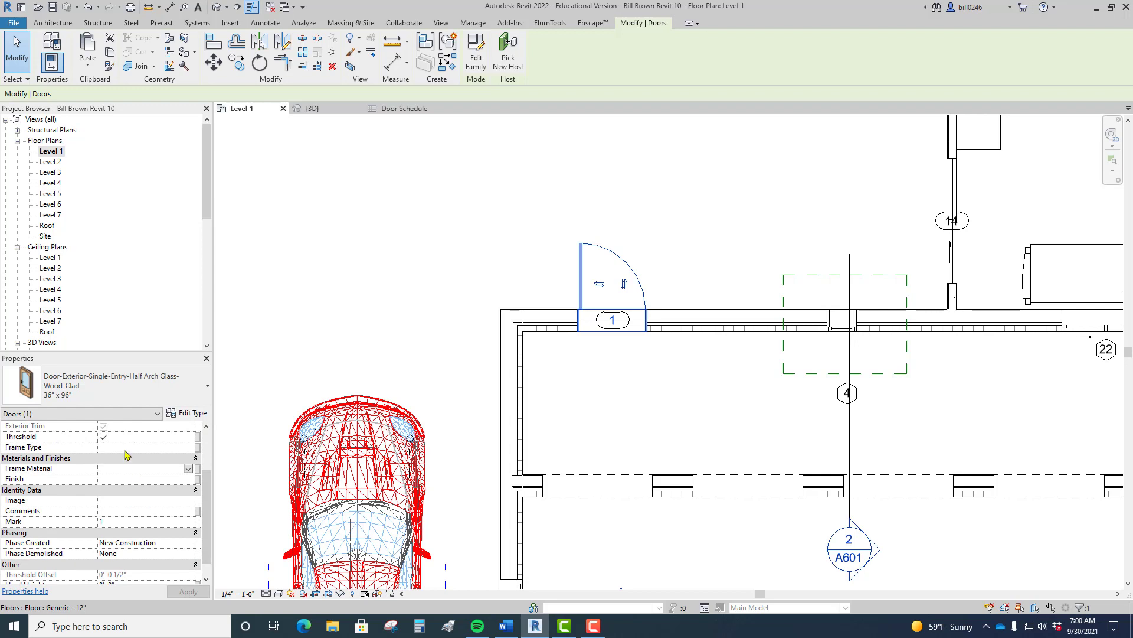
{"action": "type", "text": "PAINTED PINE"}
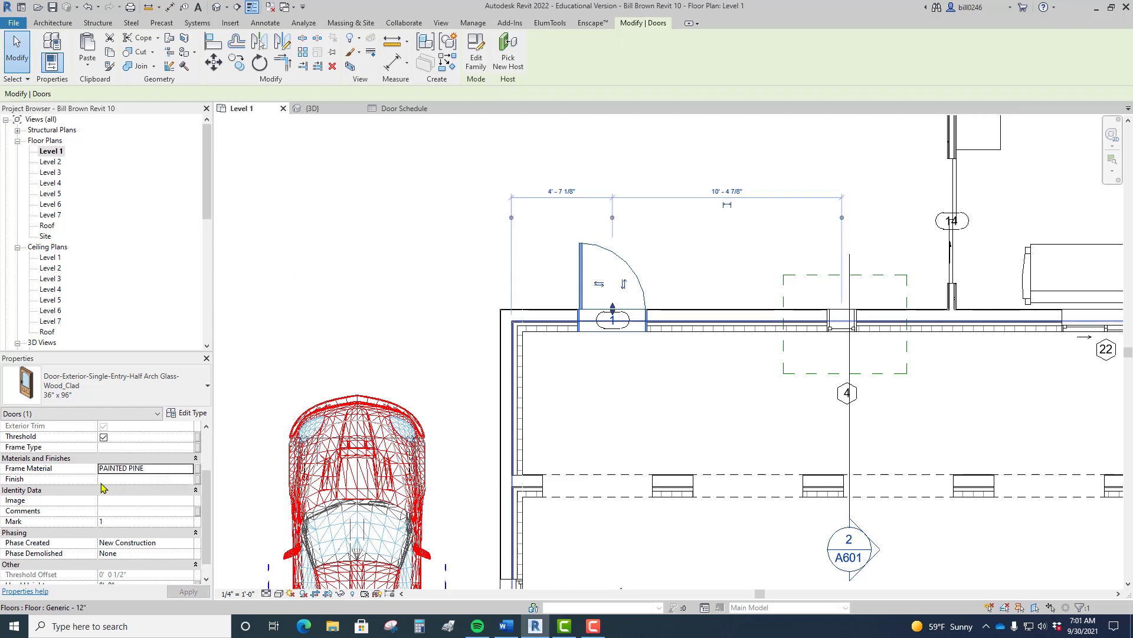
{"action": "left_click", "coordinate": [106, 480]}
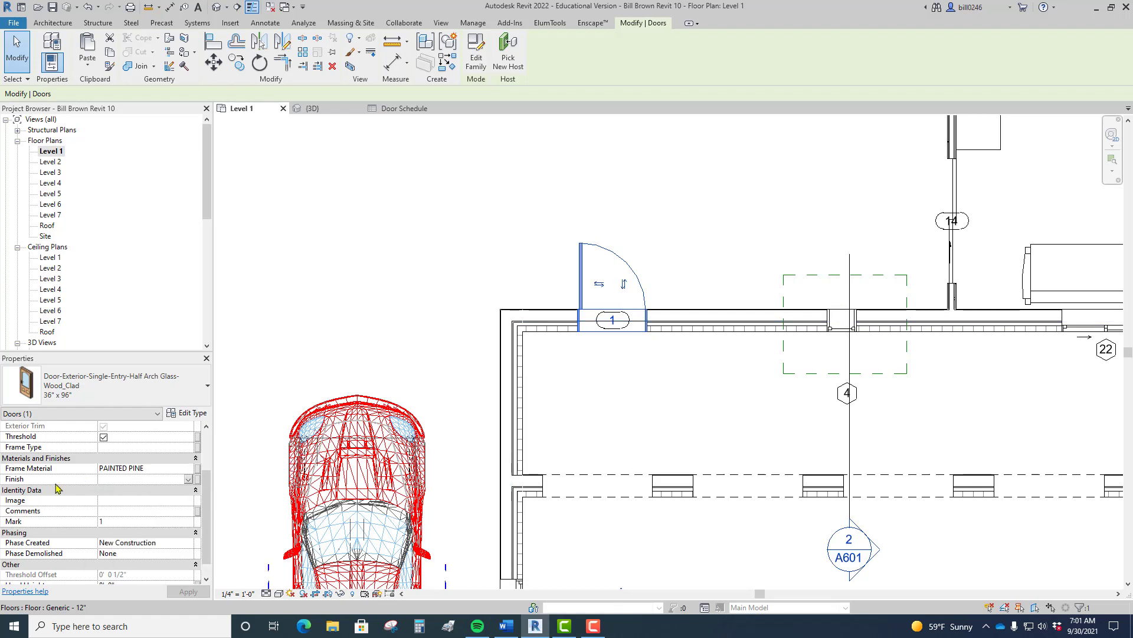
{"action": "type", "text": "OAK STAIN"}
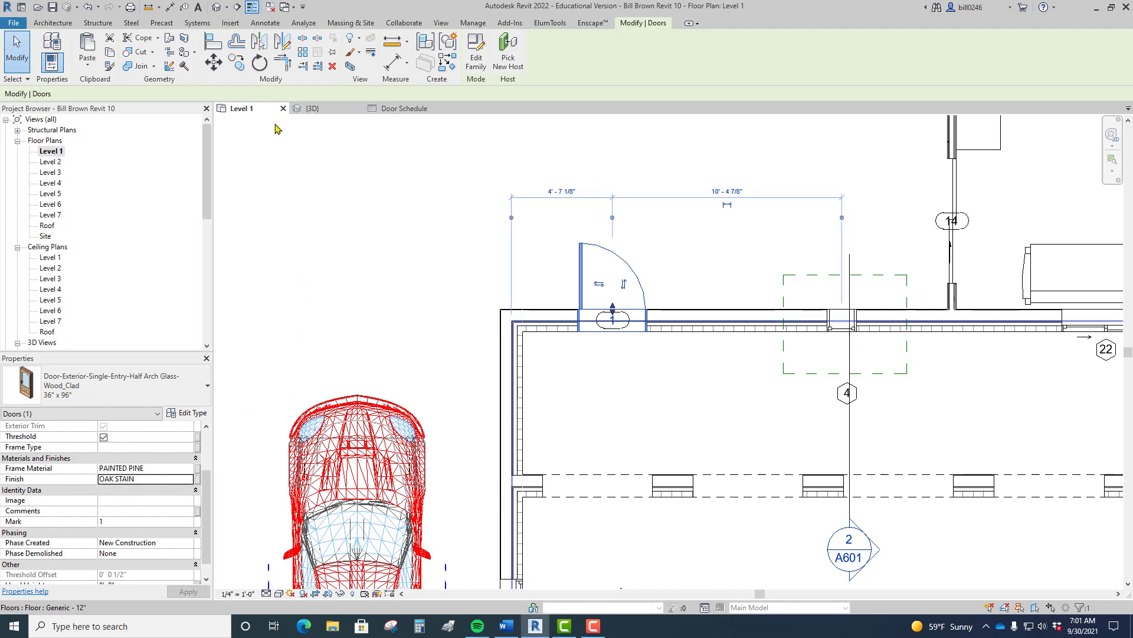
Step: Confirm the new values in the Door Schedule, then return to the Level 1 plan
{"action": "left_click", "coordinate": [391, 111]}
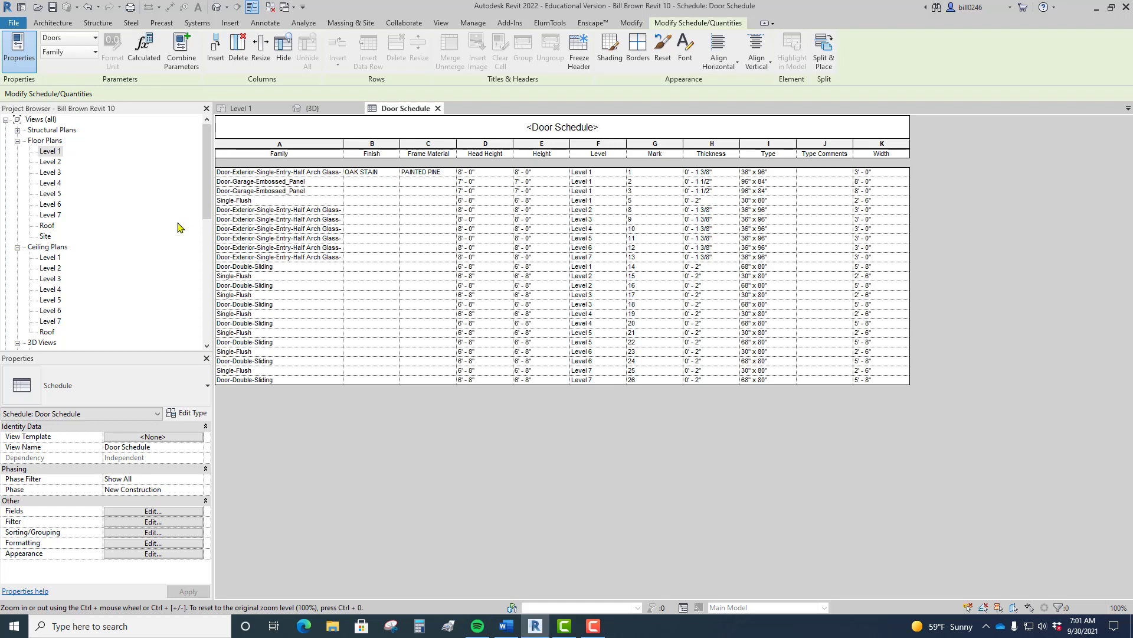
{"action": "left_click", "coordinate": [242, 109]}
{"action": "left_click", "coordinate": [363, 202]}
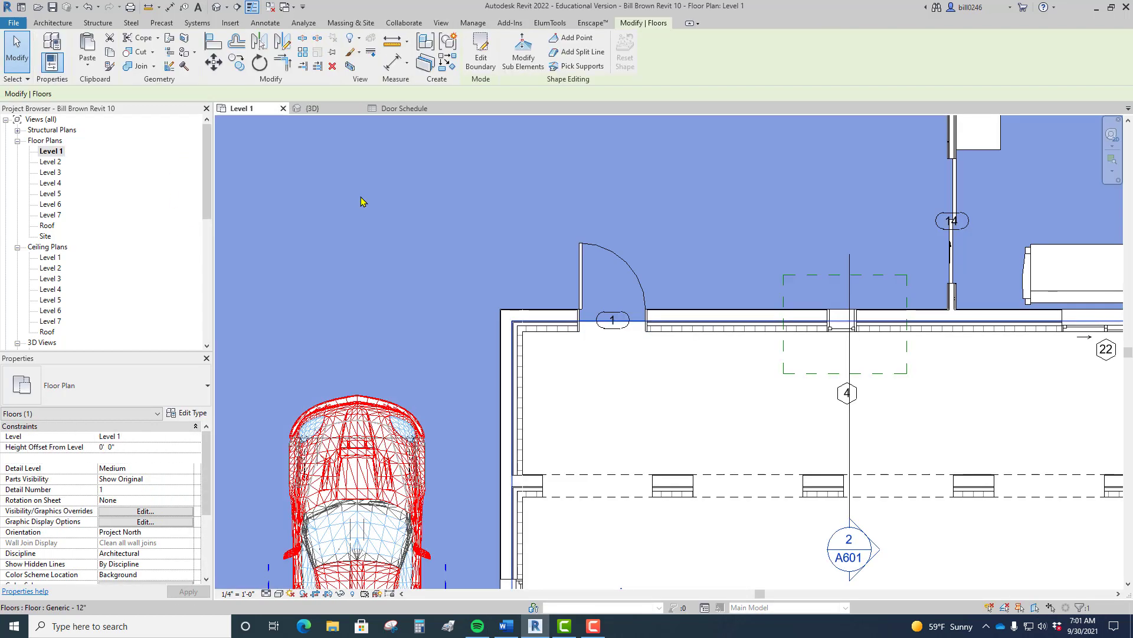
{"action": "key", "text": "Escape"}
Step: Give the half-arch exterior door's type the Type Comments value LOW VOC RATED
{"action": "scroll", "coordinate": [592, 415], "scroll_direction": "down", "scroll_amount": 3}
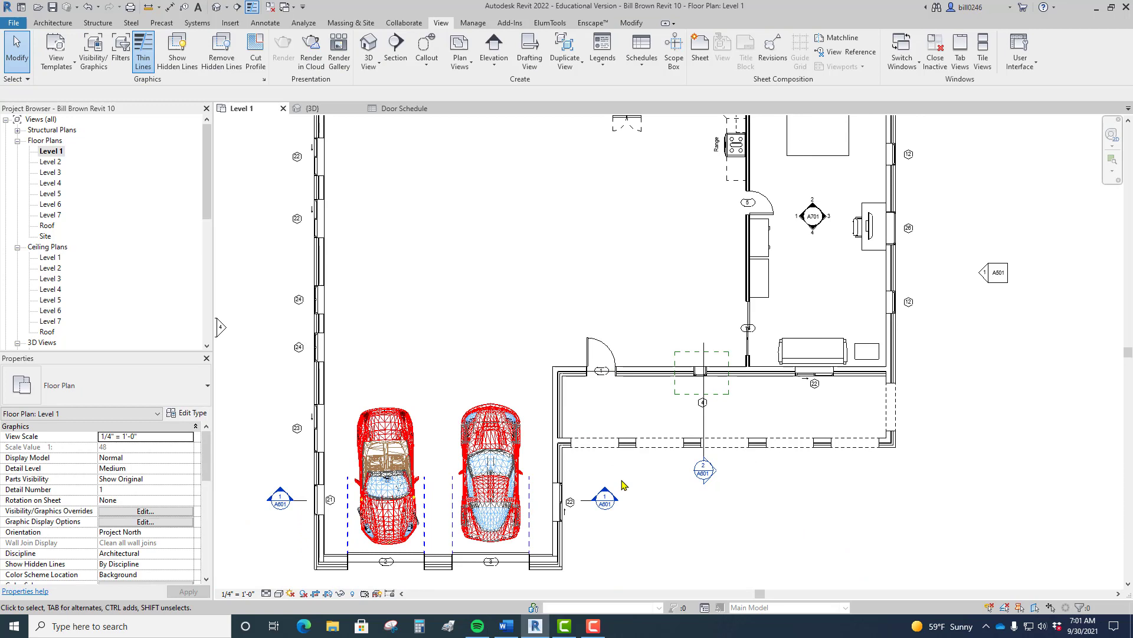
{"action": "left_click", "coordinate": [588, 361]}
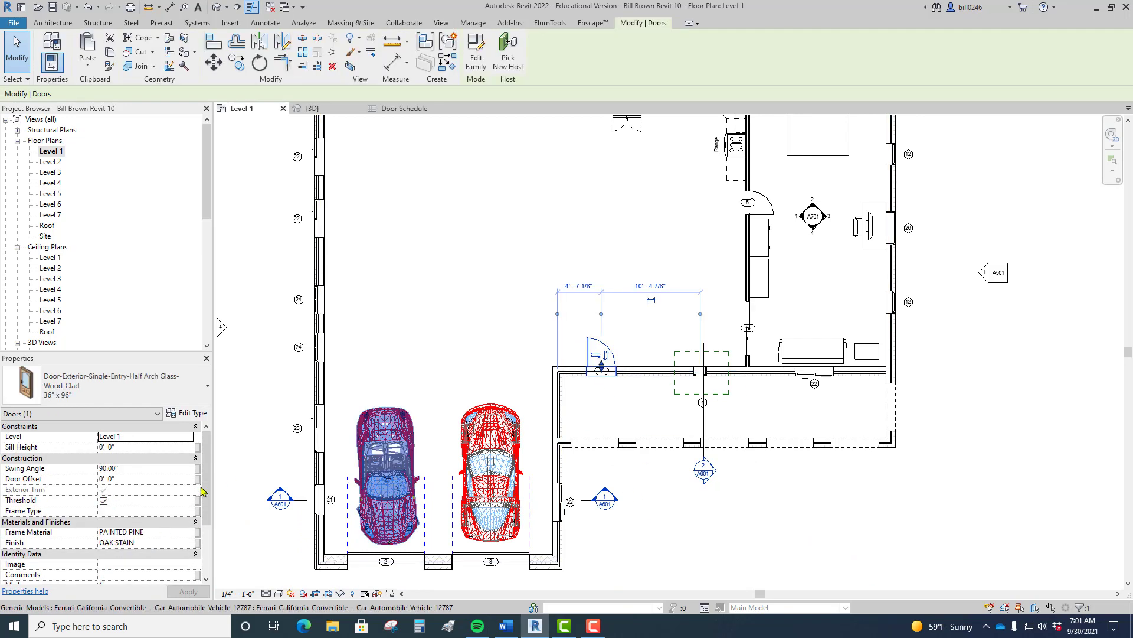
{"action": "left_click_drag", "start_coordinate": [202, 491], "coordinate": [205, 547]}
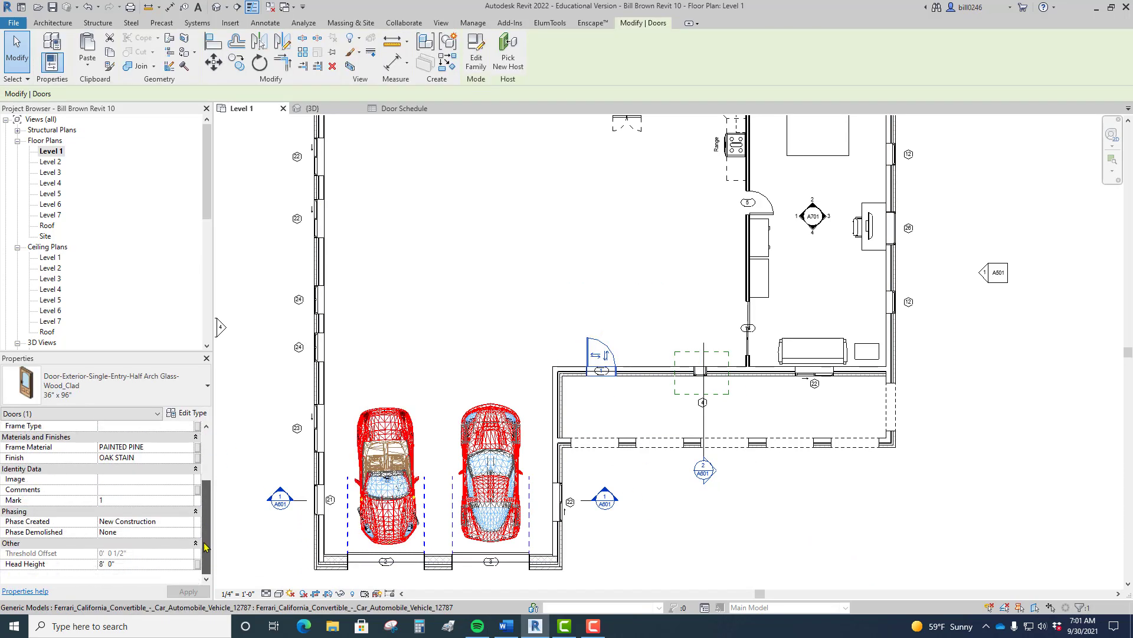
{"action": "left_click", "coordinate": [193, 413]}
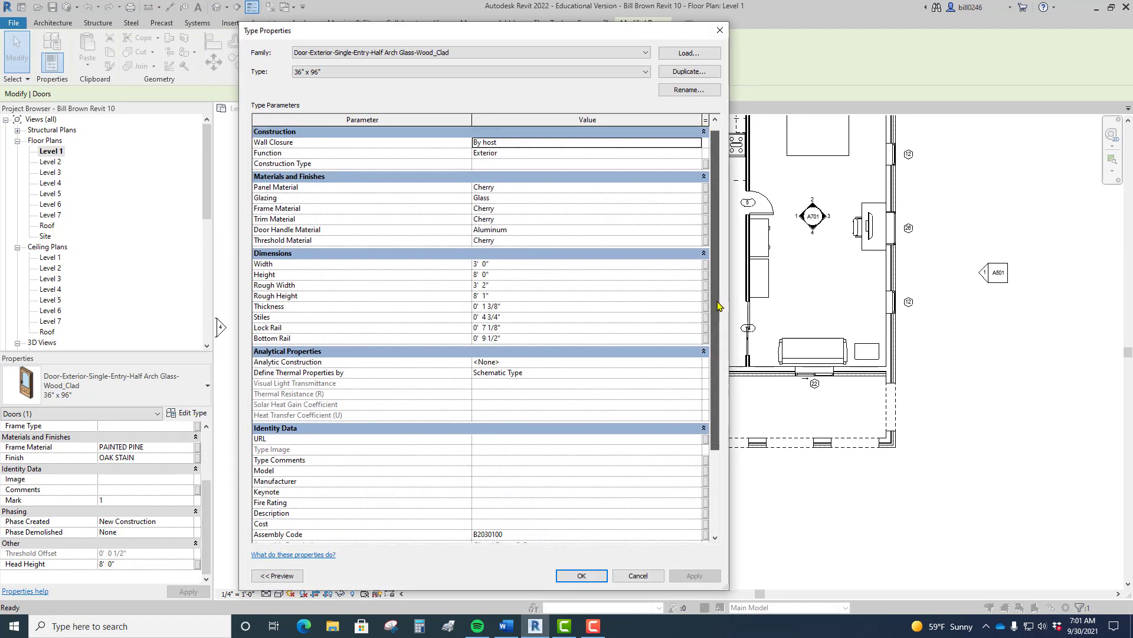
{"action": "scroll", "coordinate": [717, 306], "scroll_direction": "down", "scroll_amount": 3}
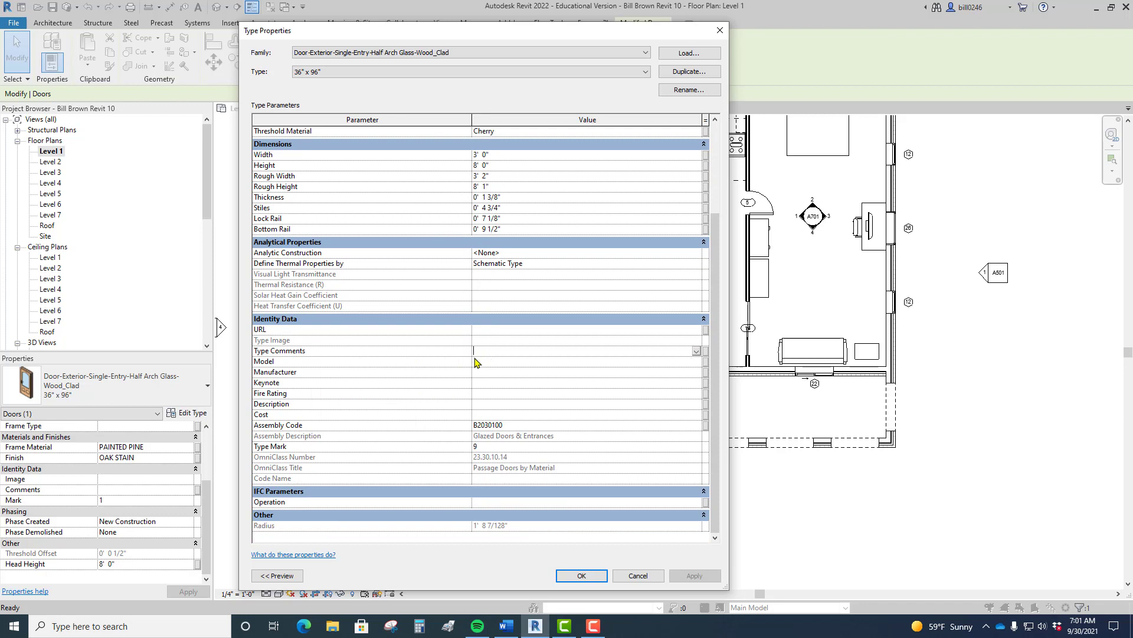
{"action": "type", "text": "LOW VOC RATED"}
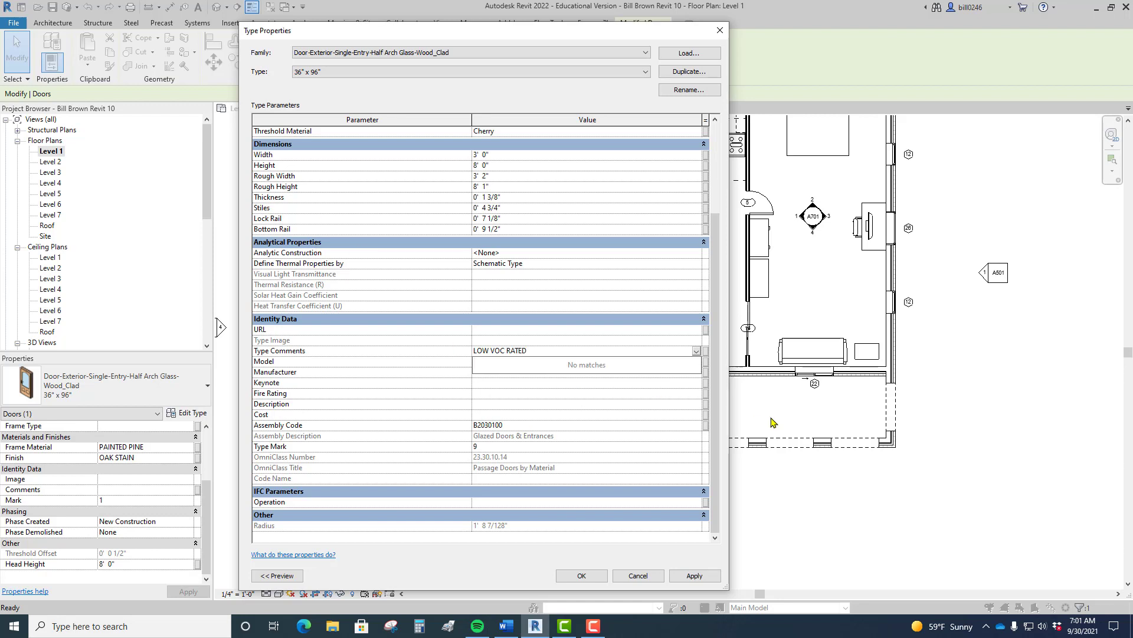
{"action": "key", "text": "Return"}
{"action": "left_click", "coordinate": [618, 350]}
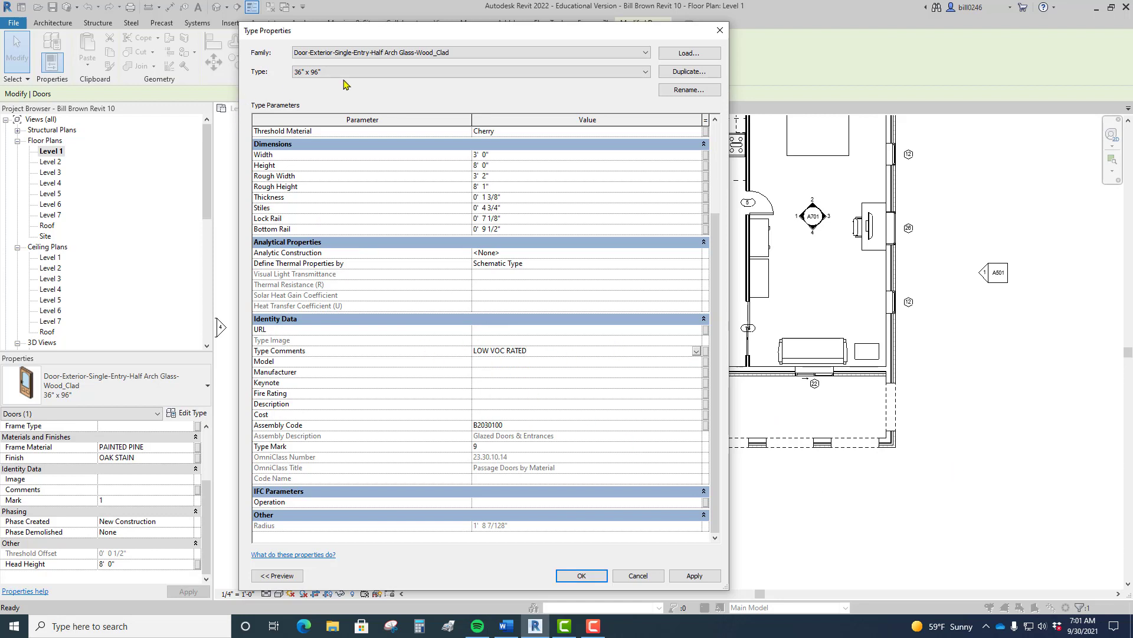
{"action": "left_click", "coordinate": [582, 575]}
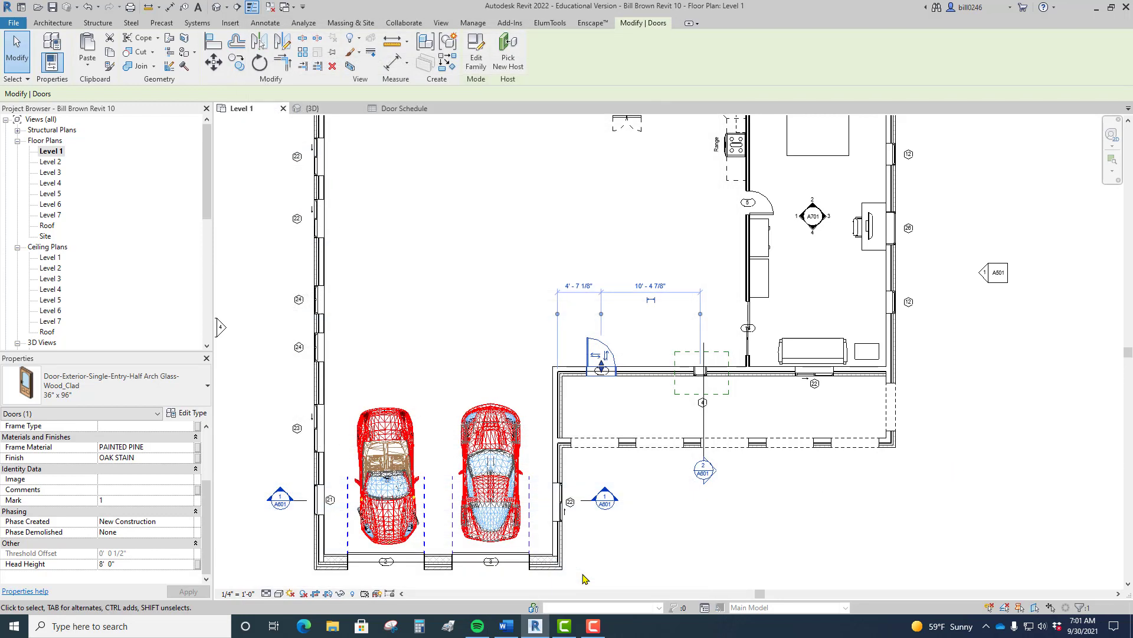
Step: Widen the Door Schedule's Type Comments and Family columns, then go back to the Level 1 plan
{"action": "left_click", "coordinate": [390, 109]}
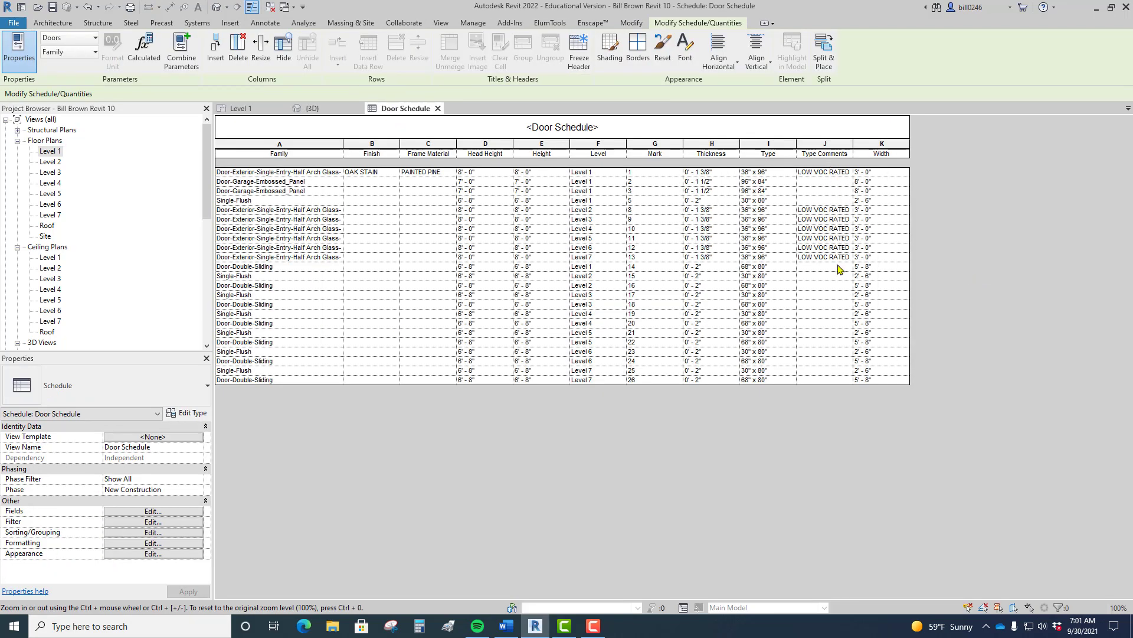
{"action": "left_click_drag", "start_coordinate": [853, 141], "coordinate": [888, 142]}
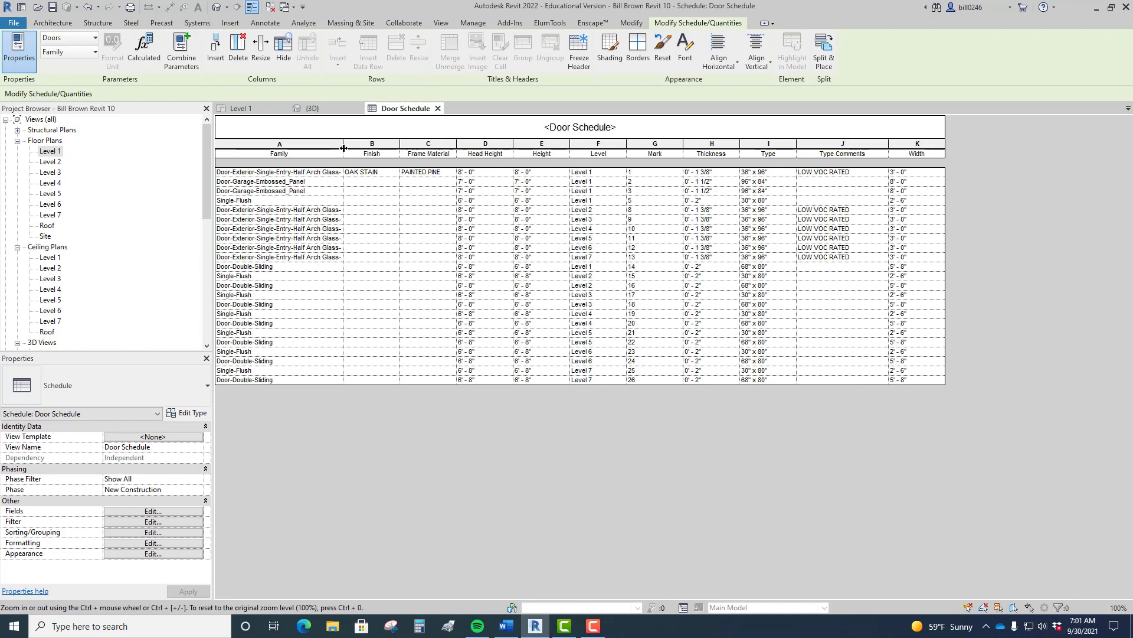
{"action": "left_click_drag", "start_coordinate": [344, 144], "coordinate": [377, 144]}
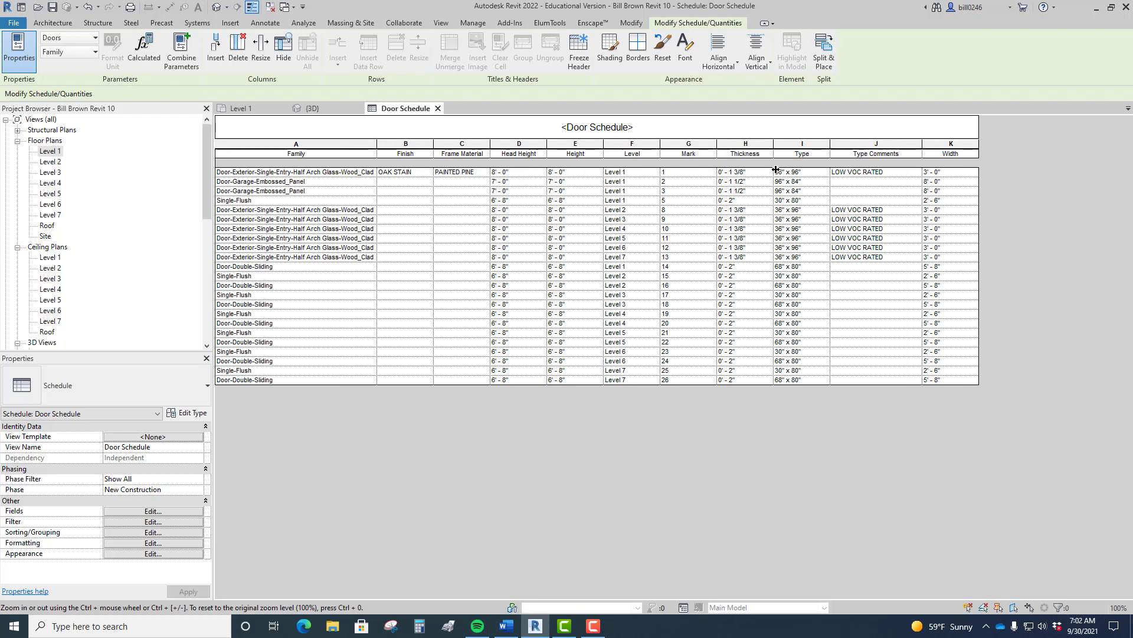
{"action": "left_click", "coordinate": [808, 174]}
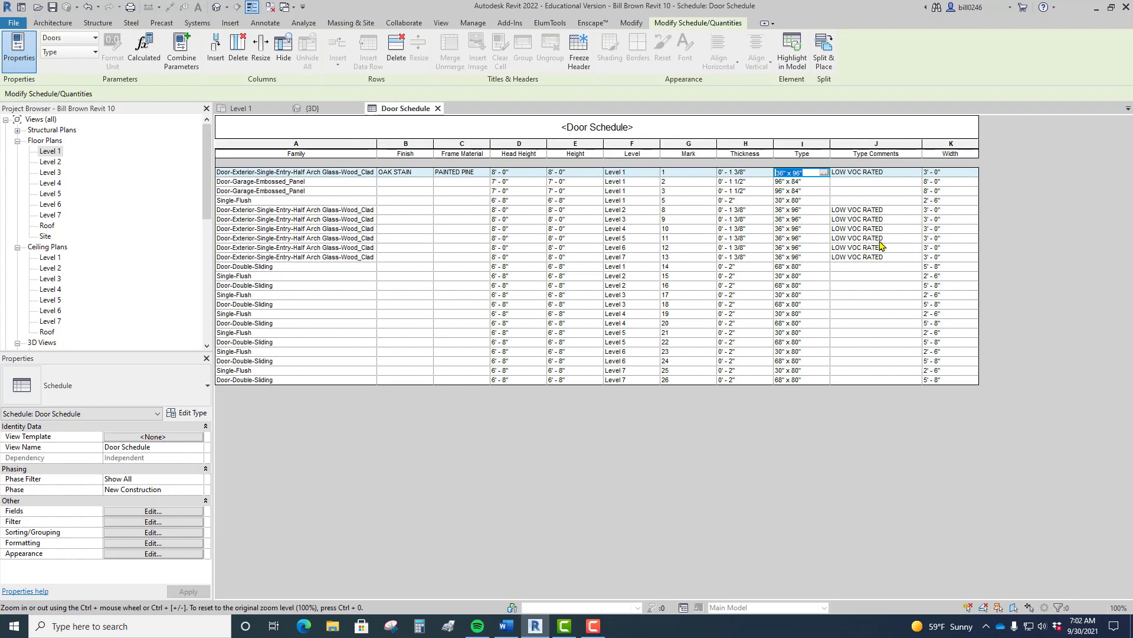
{"action": "left_click", "coordinate": [240, 108]}
{"action": "left_click", "coordinate": [960, 359]}
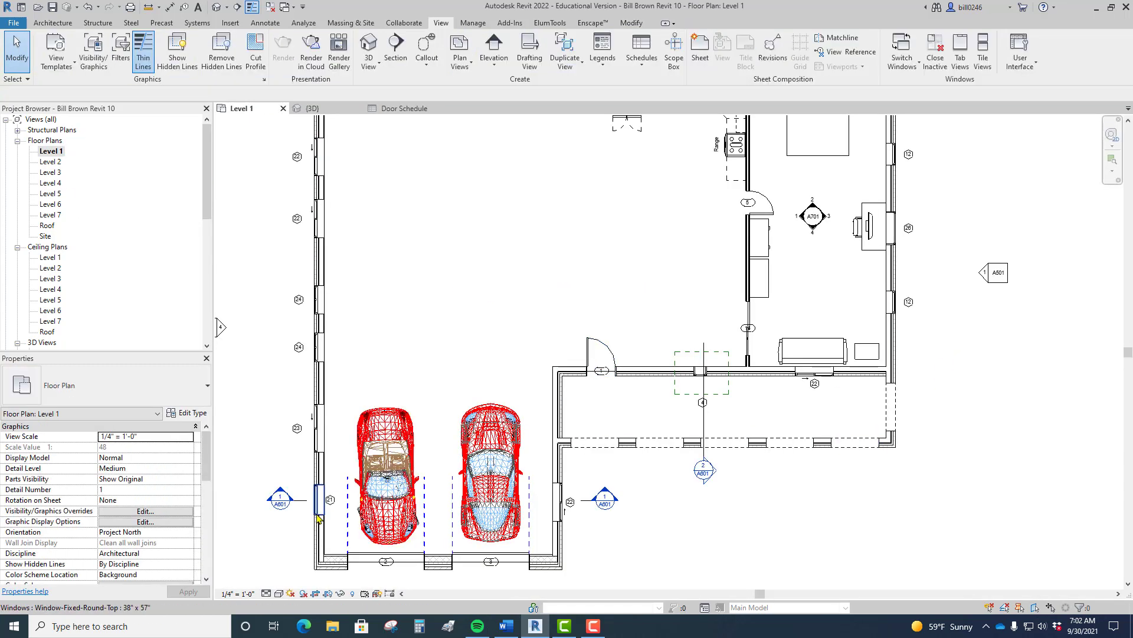
Step: Open the Level 2 floor plan and bring its exterior door into view
{"action": "left_click", "coordinate": [592, 360]}
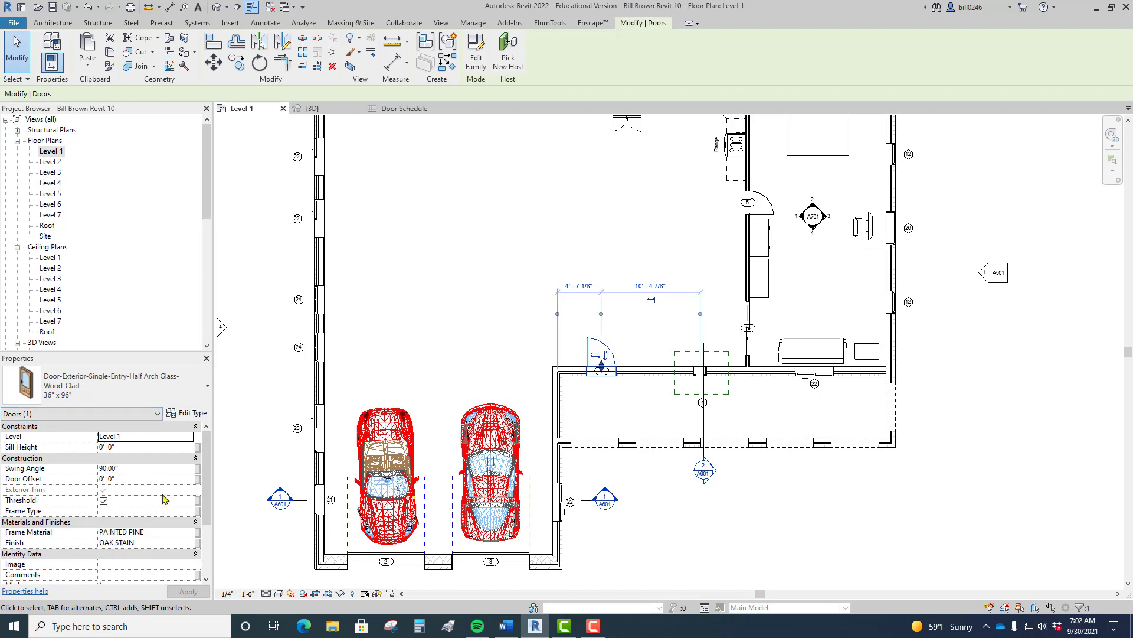
{"action": "scroll", "coordinate": [595, 377], "scroll_direction": "up", "scroll_amount": 3}
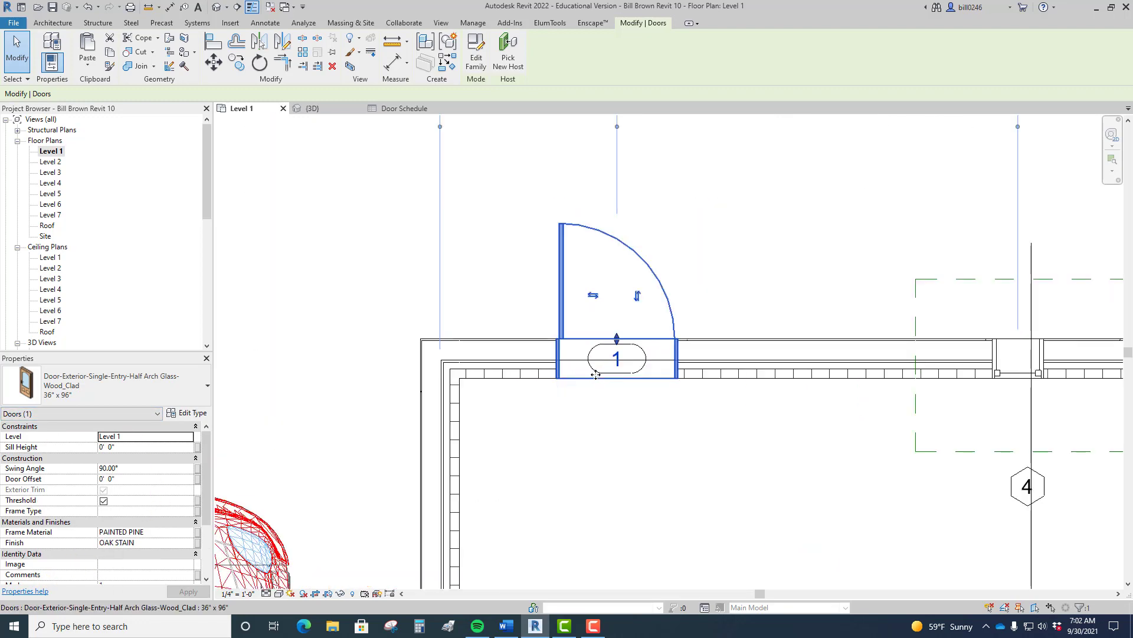
{"action": "scroll", "coordinate": [596, 383], "scroll_direction": "down", "scroll_amount": 1}
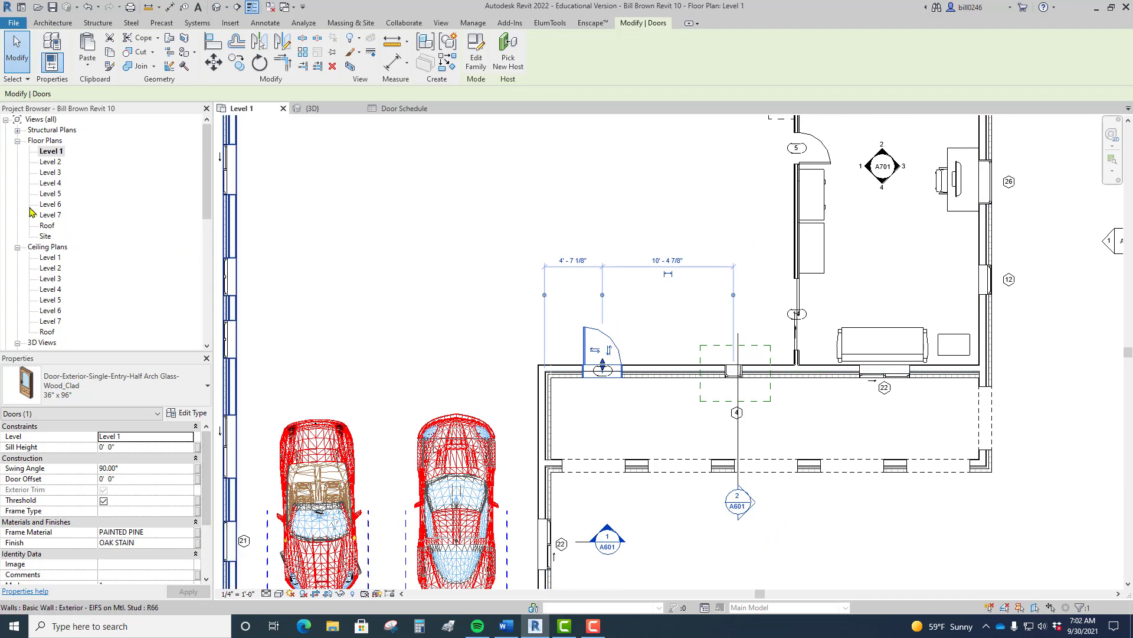
{"action": "double_click", "coordinate": [49, 162]}
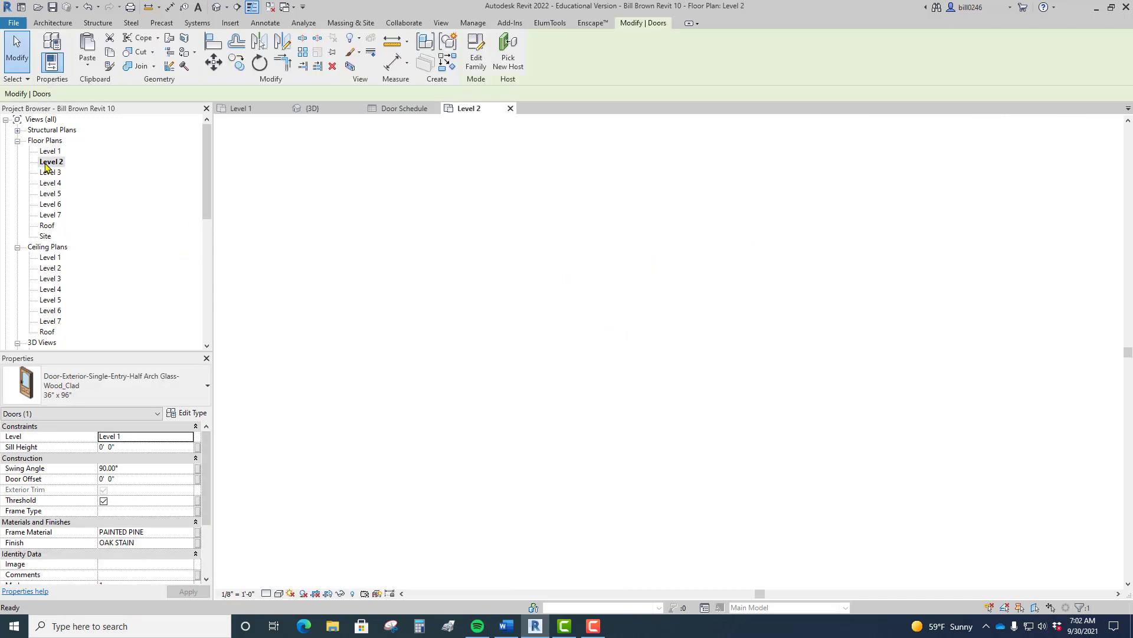
{"action": "scroll", "coordinate": [681, 543], "scroll_direction": "up", "scroll_amount": 1}
{"action": "scroll", "coordinate": [667, 522], "scroll_direction": "up", "scroll_amount": 1}
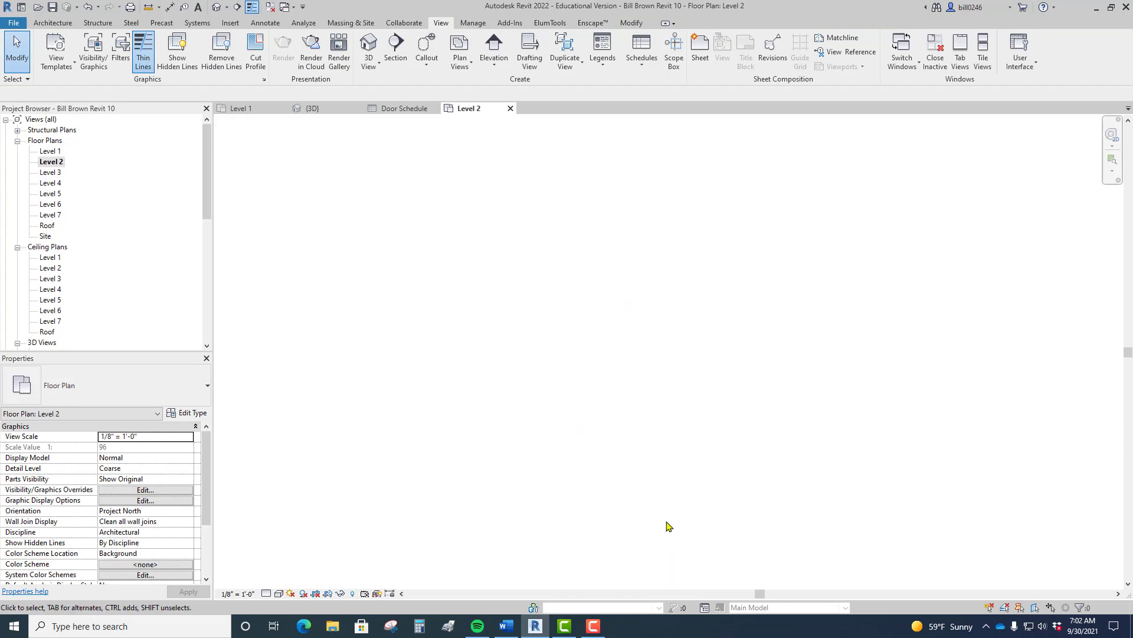
{"action": "middle_click_drag", "start_coordinate": [668, 543], "coordinate": [592, 313]}
{"action": "scroll", "coordinate": [598, 369], "scroll_direction": "up", "scroll_amount": 1}
{"action": "scroll", "coordinate": [580, 347], "scroll_direction": "up", "scroll_amount": 2}
{"action": "scroll", "coordinate": [551, 296], "scroll_direction": "up", "scroll_amount": 6}
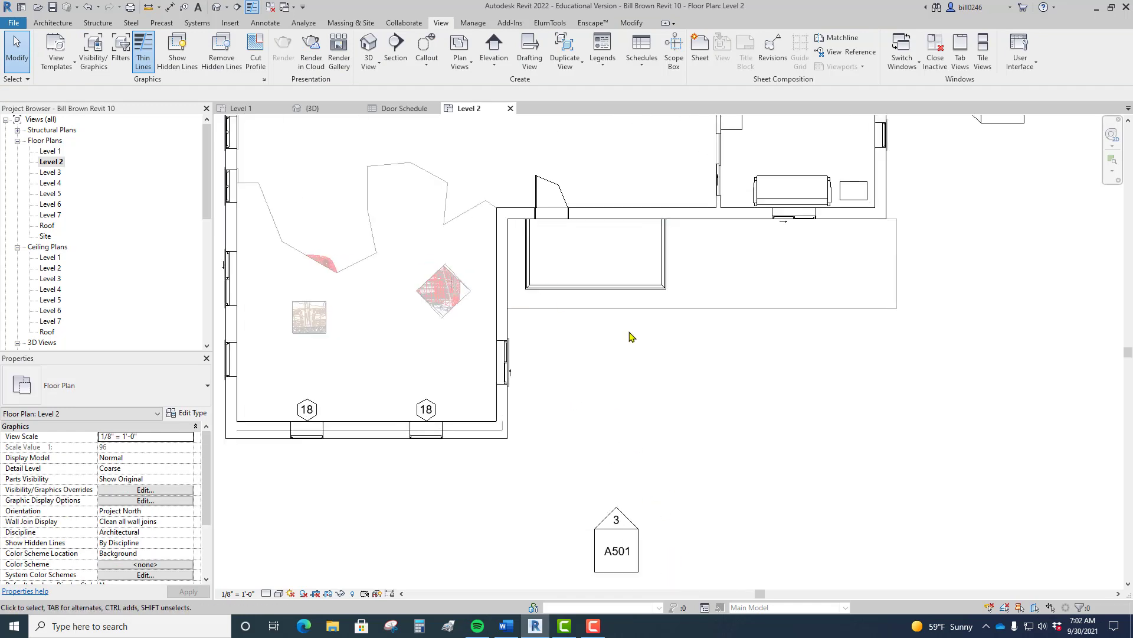
{"action": "middle_click_drag", "start_coordinate": [644, 414], "coordinate": [648, 520]}
Step: Set the Level 2 door's Frame Material to RED PAINT and Finish to LACQUER
{"action": "left_click", "coordinate": [537, 304]}
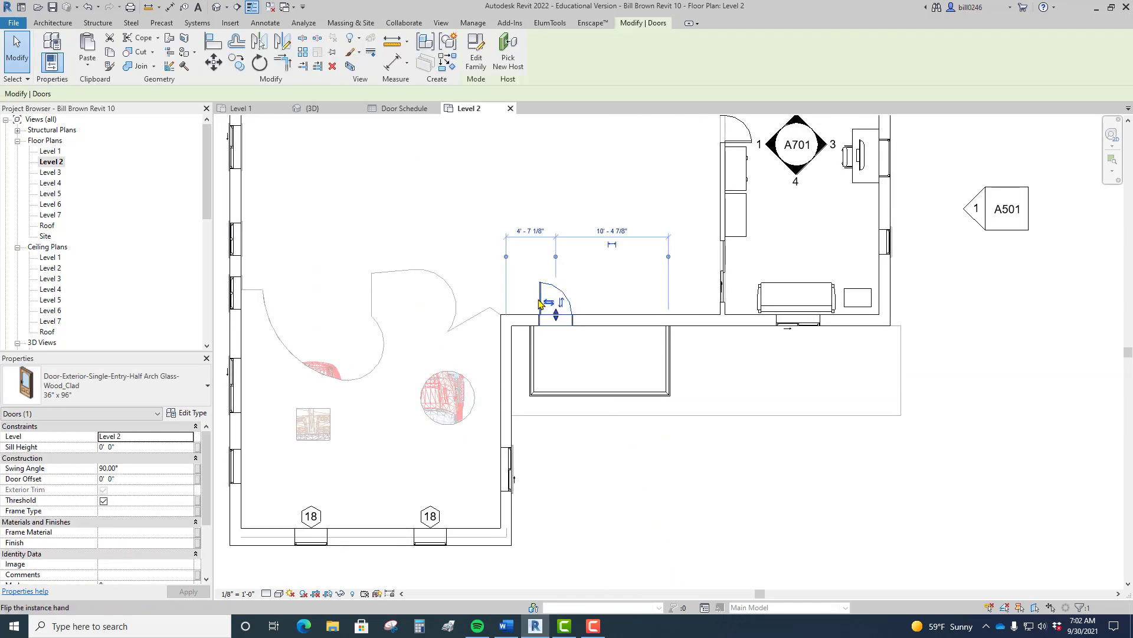
{"action": "key", "text": "ctrl"}
{"action": "key", "text": "ctrl"}
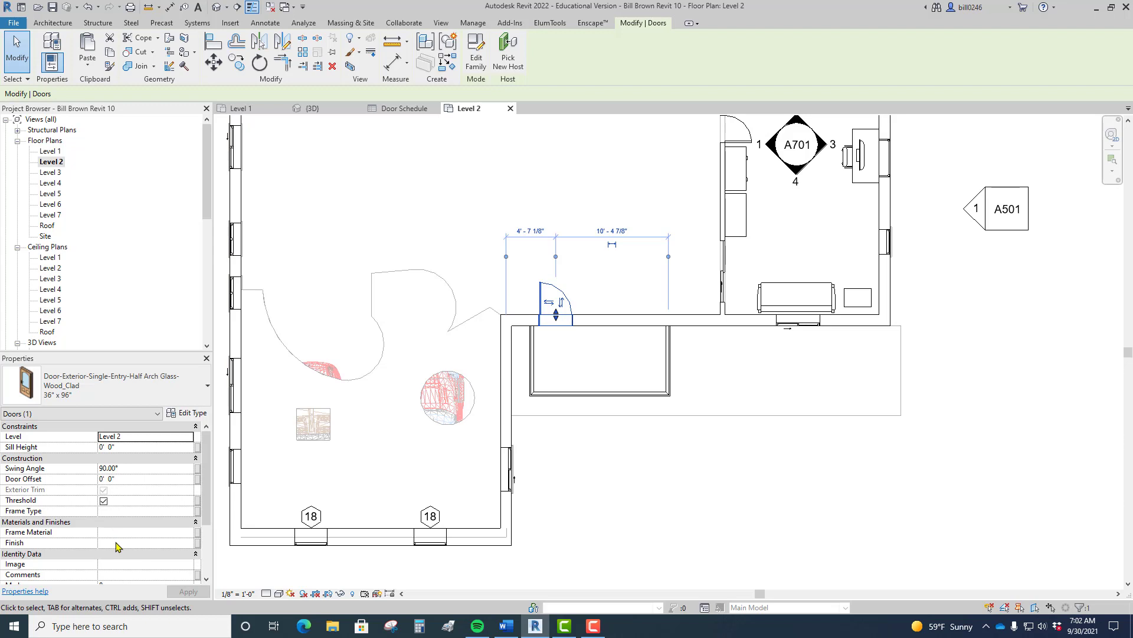
{"action": "left_click", "coordinate": [112, 534]}
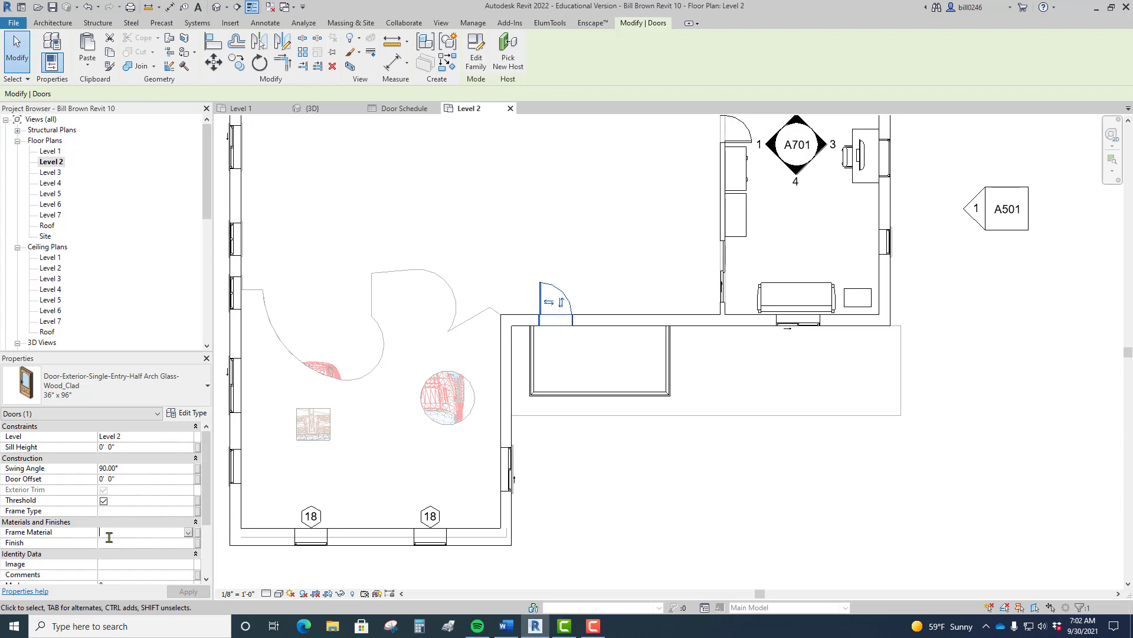
{"action": "type", "text": "RED PAINT"}
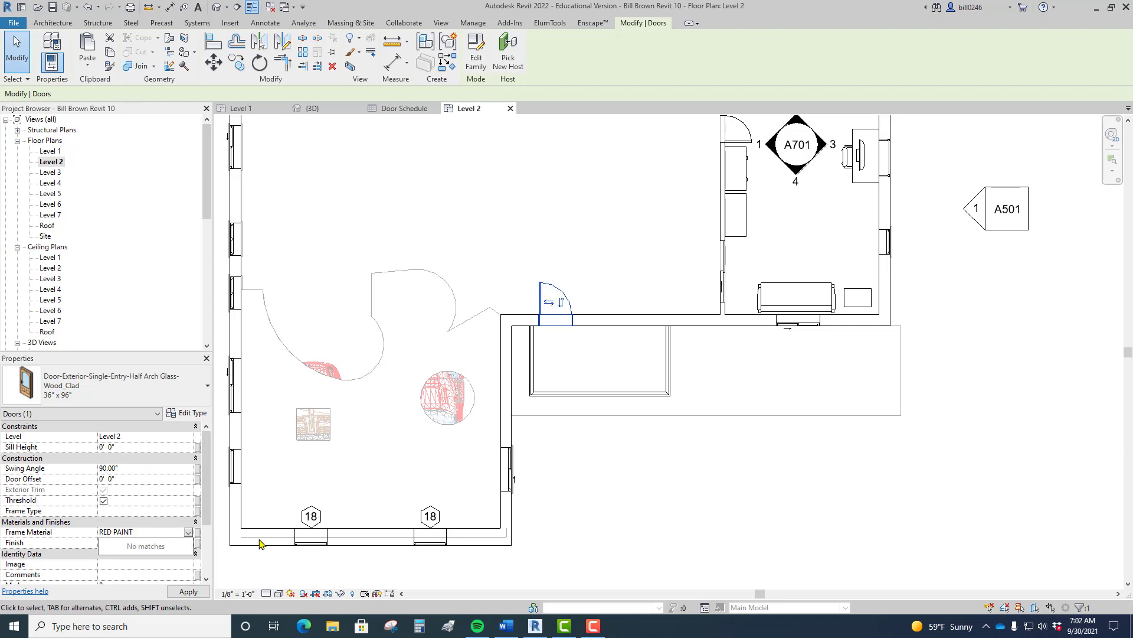
{"action": "left_click", "coordinate": [142, 541]}
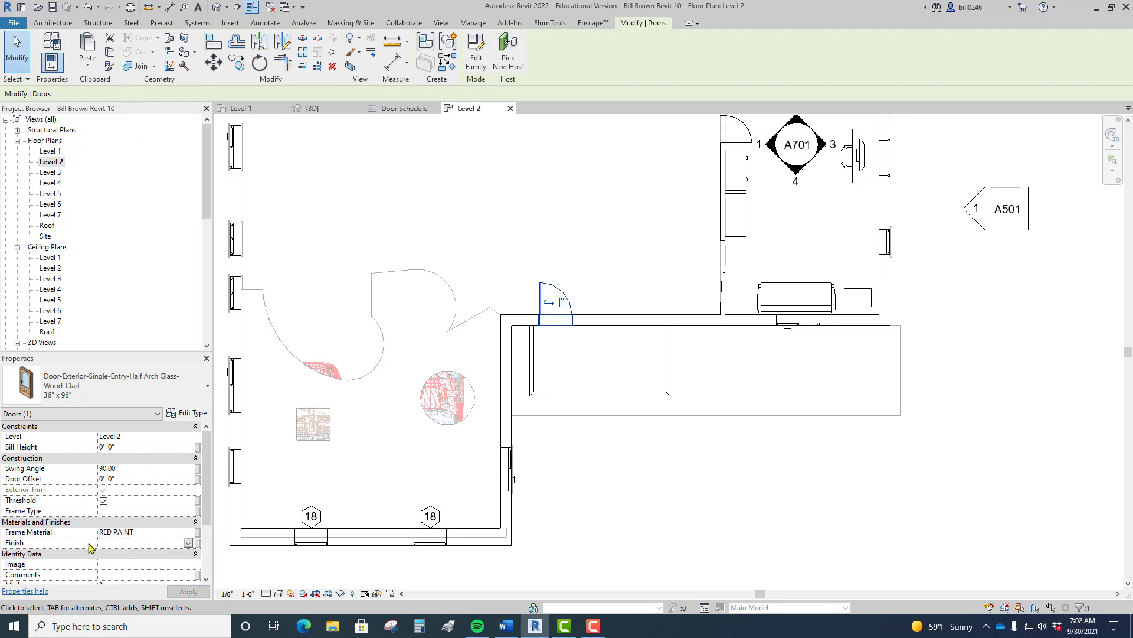
{"action": "type", "text": "LACQUER"}
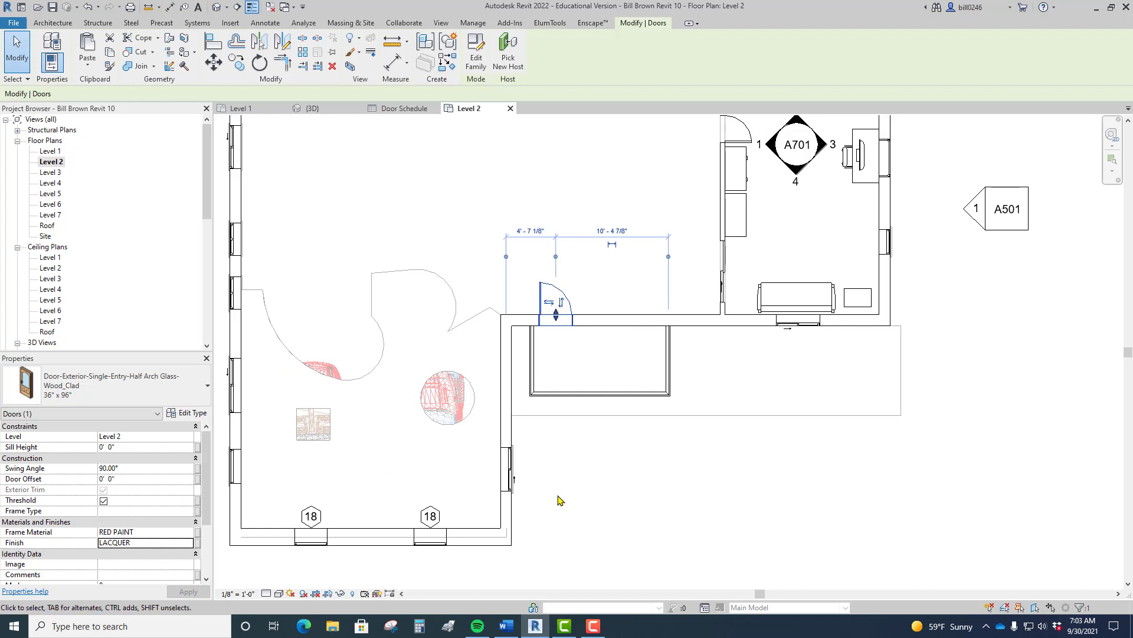
{"action": "left_click", "coordinate": [721, 497]}
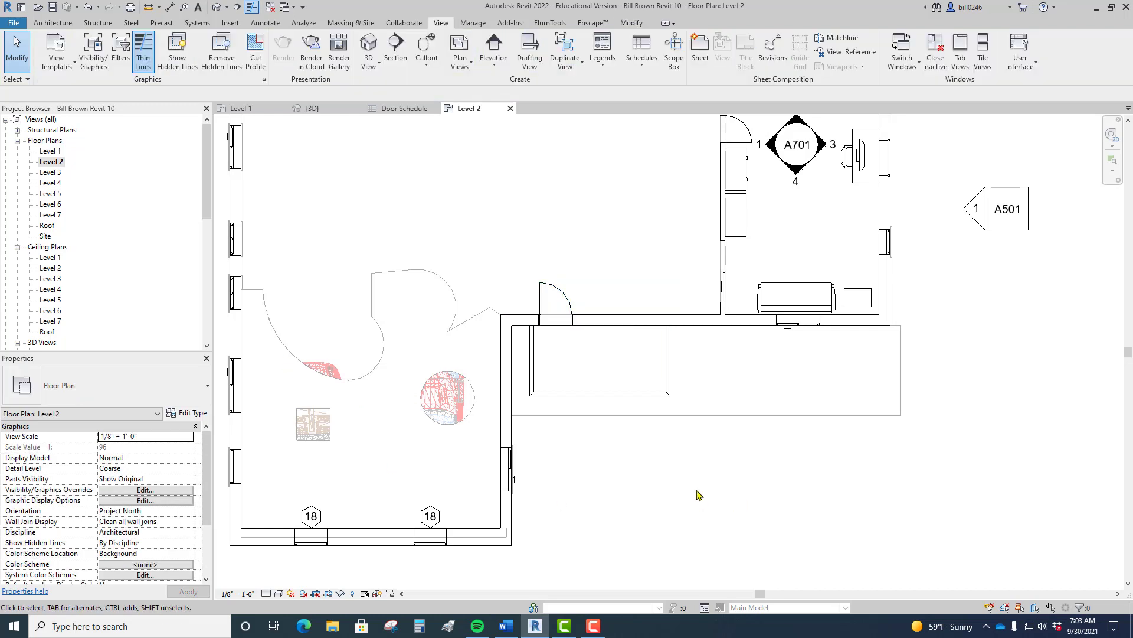
Step: Open the Level 3 plan, select its exterior door, and switch to the Door Schedule
{"action": "double_click", "coordinate": [51, 172]}
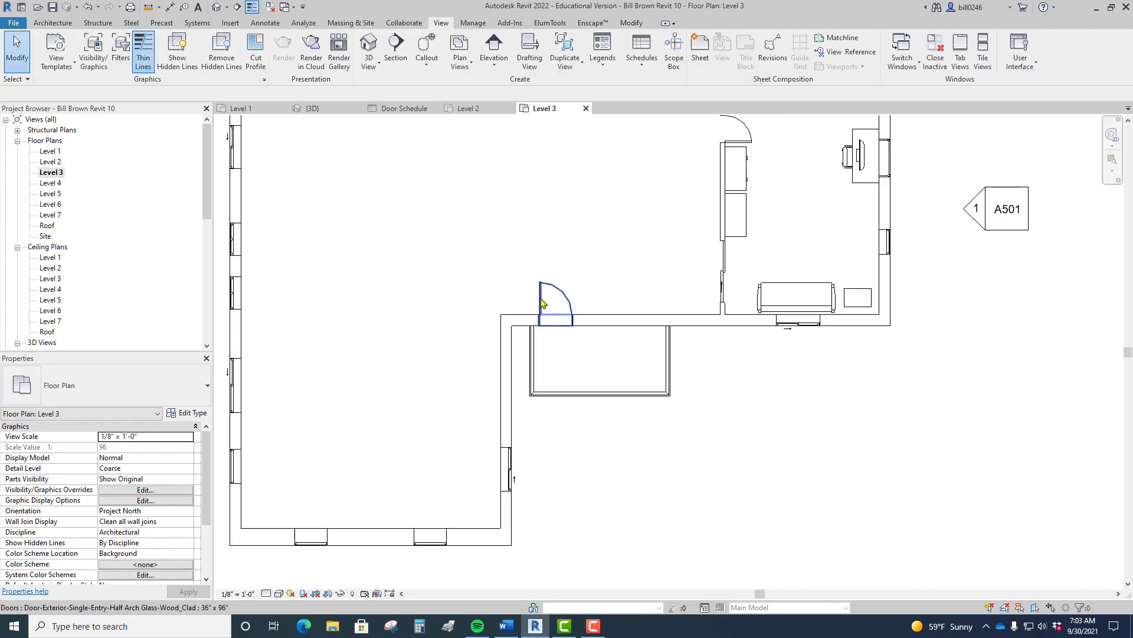
{"action": "left_click", "coordinate": [544, 304]}
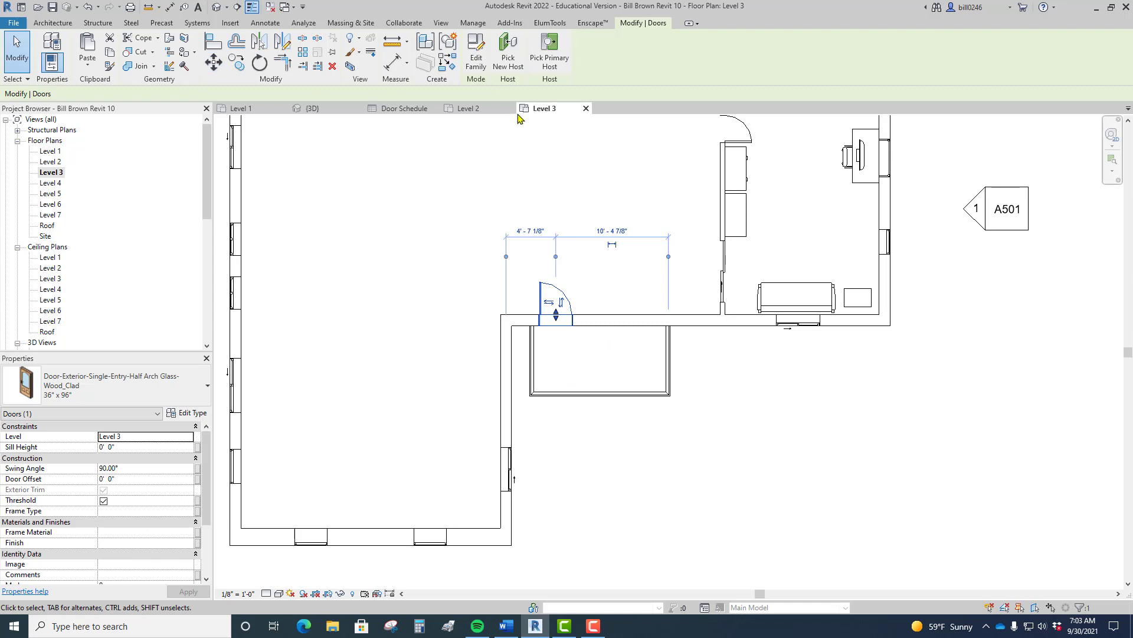
{"action": "left_click", "coordinate": [406, 110]}
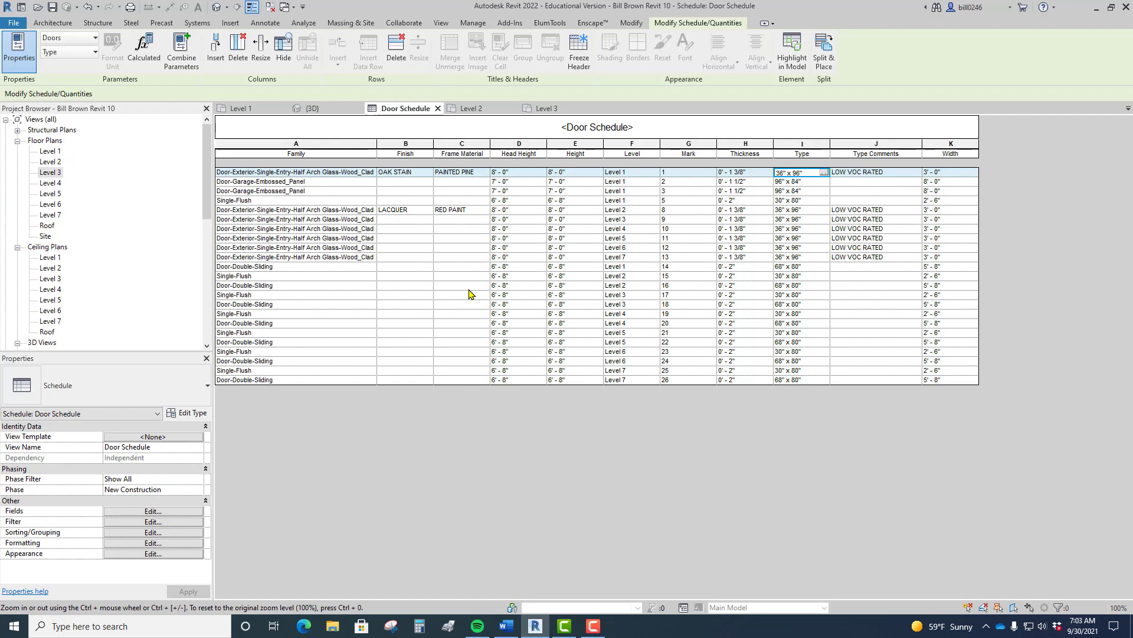
{"action": "double_click", "coordinate": [51, 152]}
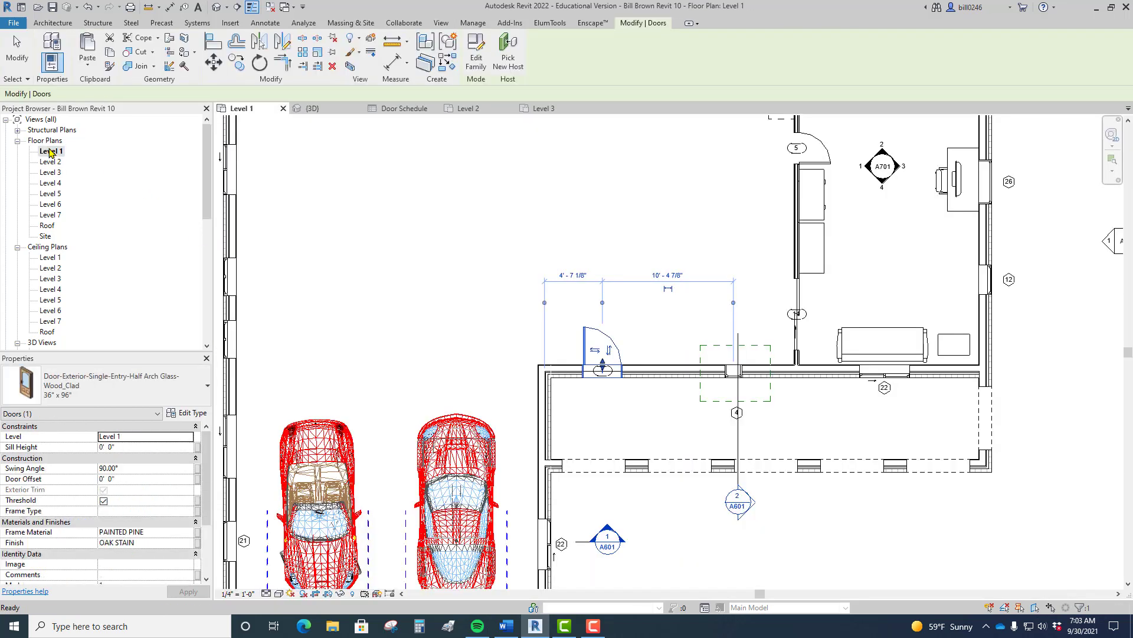
{"action": "key", "text": "Escape"}
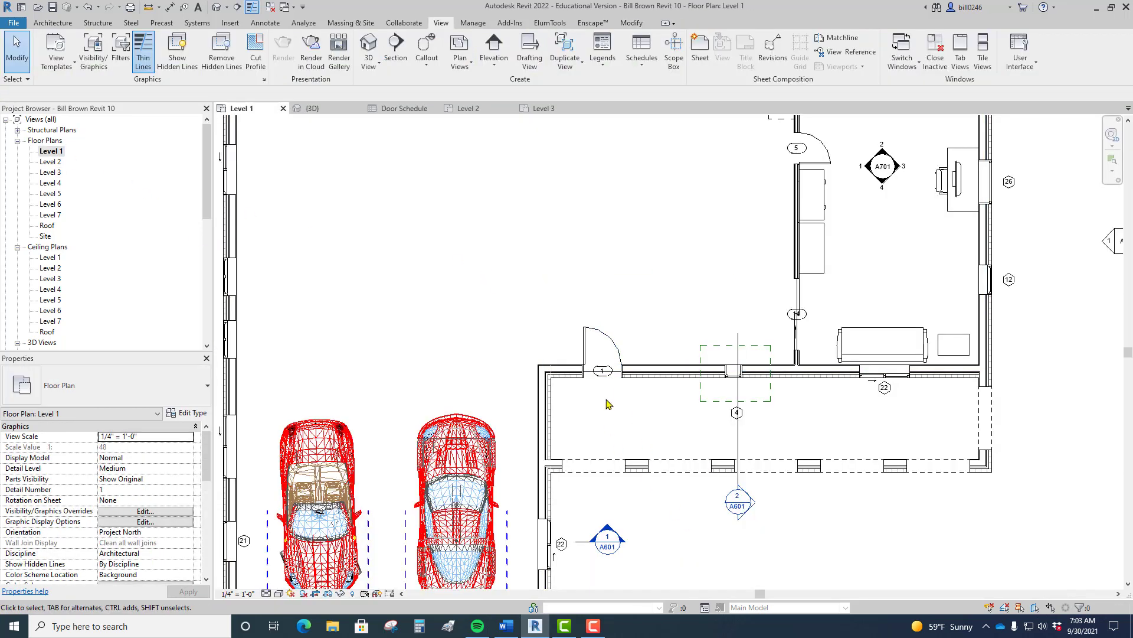
{"action": "left_click", "coordinate": [586, 341]}
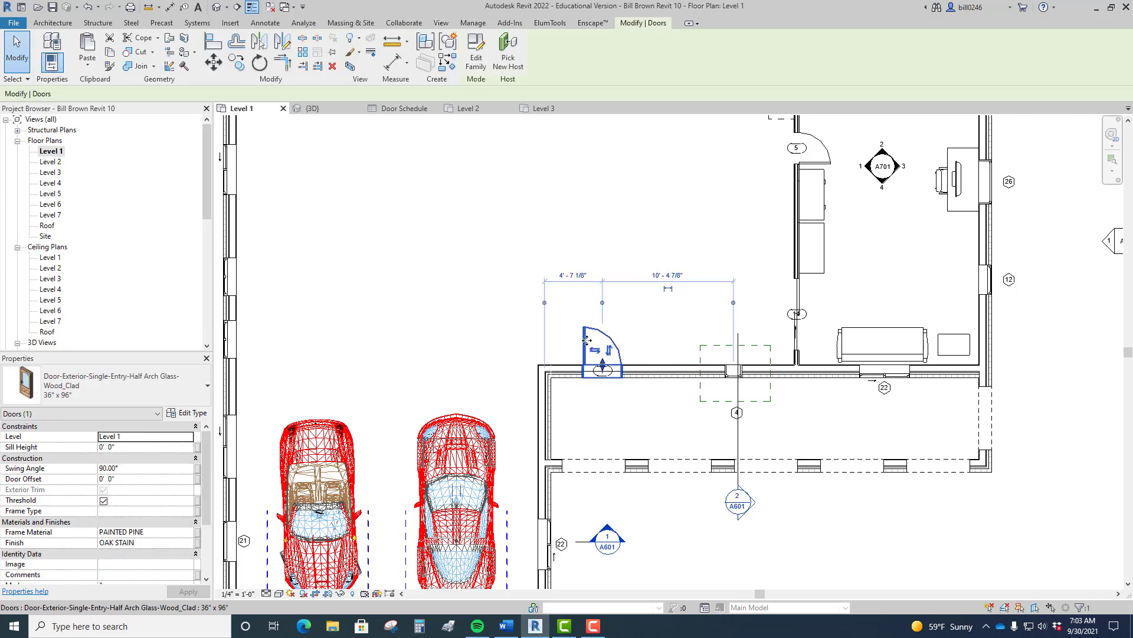
{"action": "left_click", "coordinate": [187, 416]}
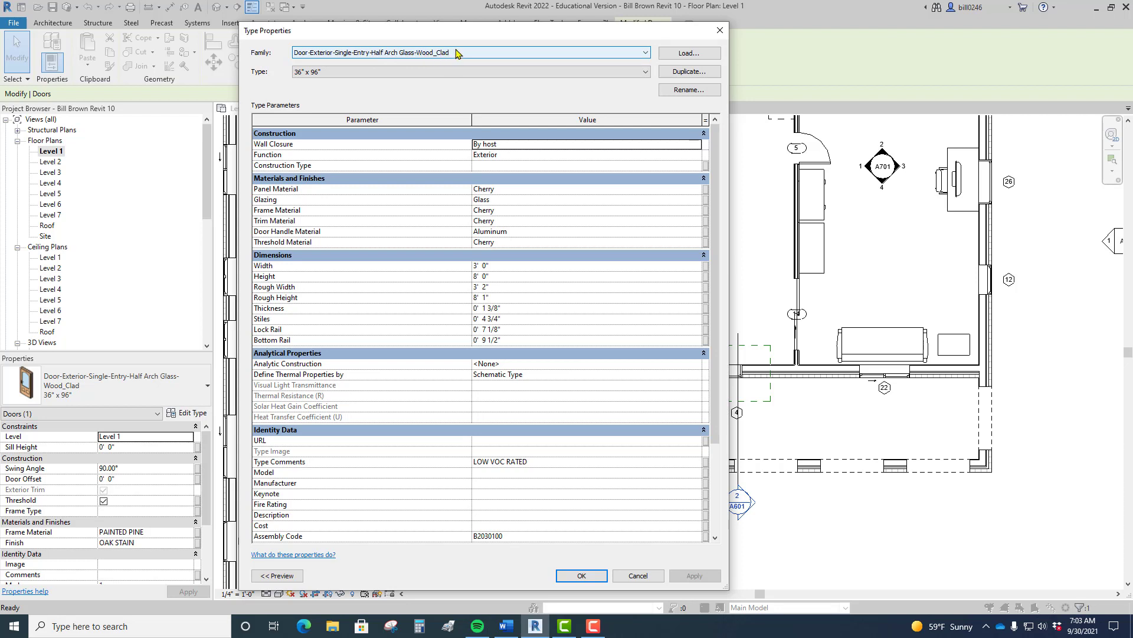
{"action": "left_click", "coordinate": [334, 79]}
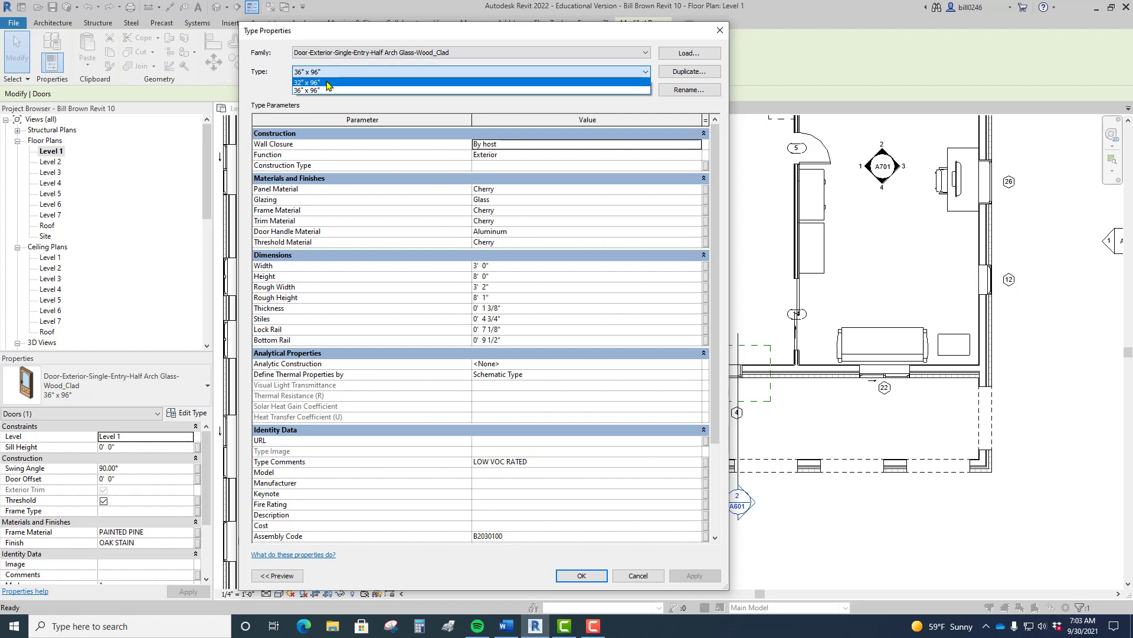
{"action": "left_click", "coordinate": [333, 82]}
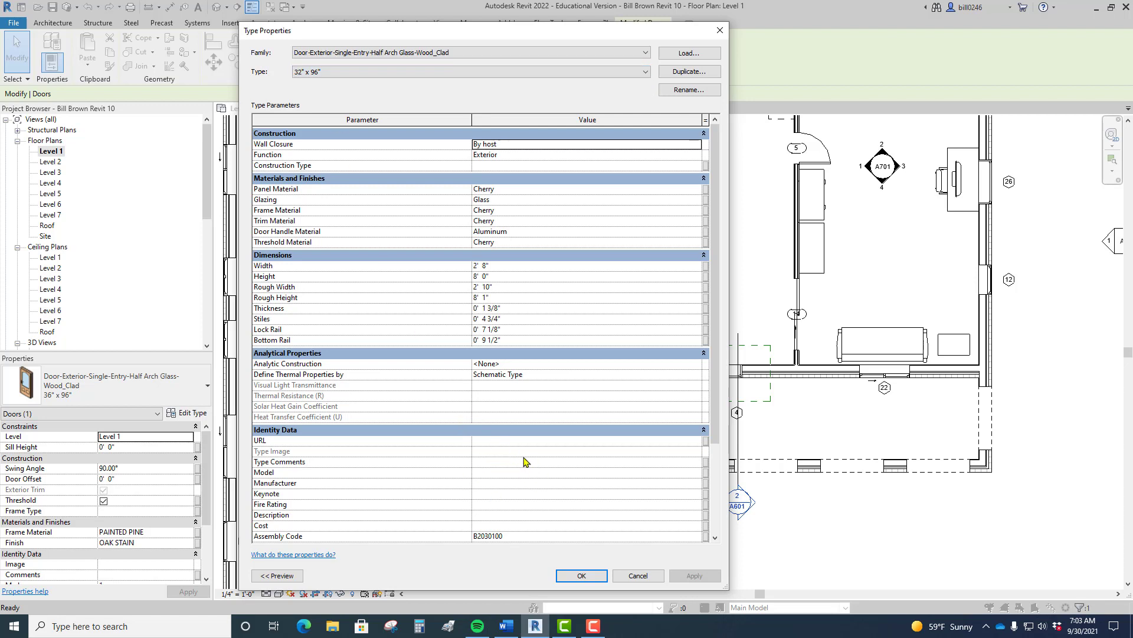
{"action": "left_click", "coordinate": [324, 74]}
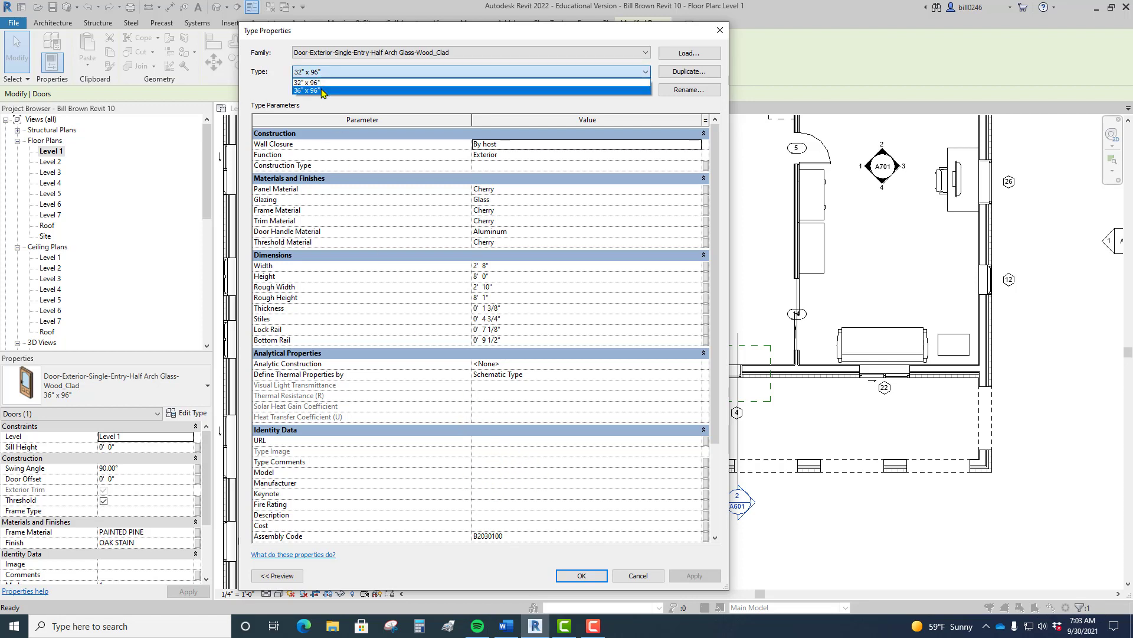
{"action": "left_click", "coordinate": [323, 91]}
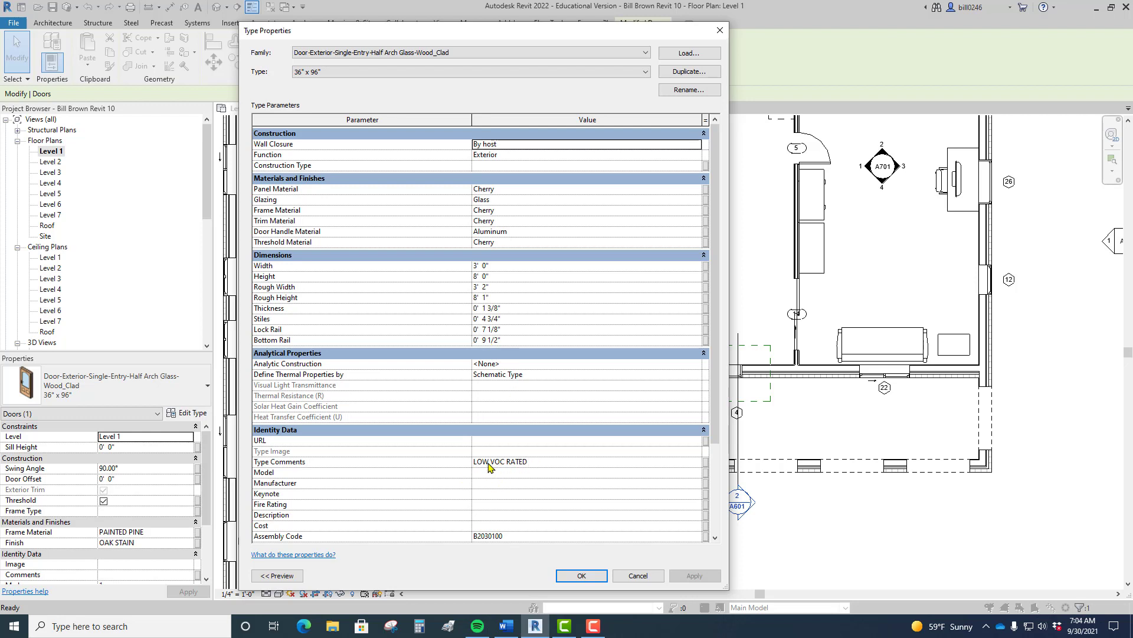
{"action": "left_click", "coordinate": [634, 579]}
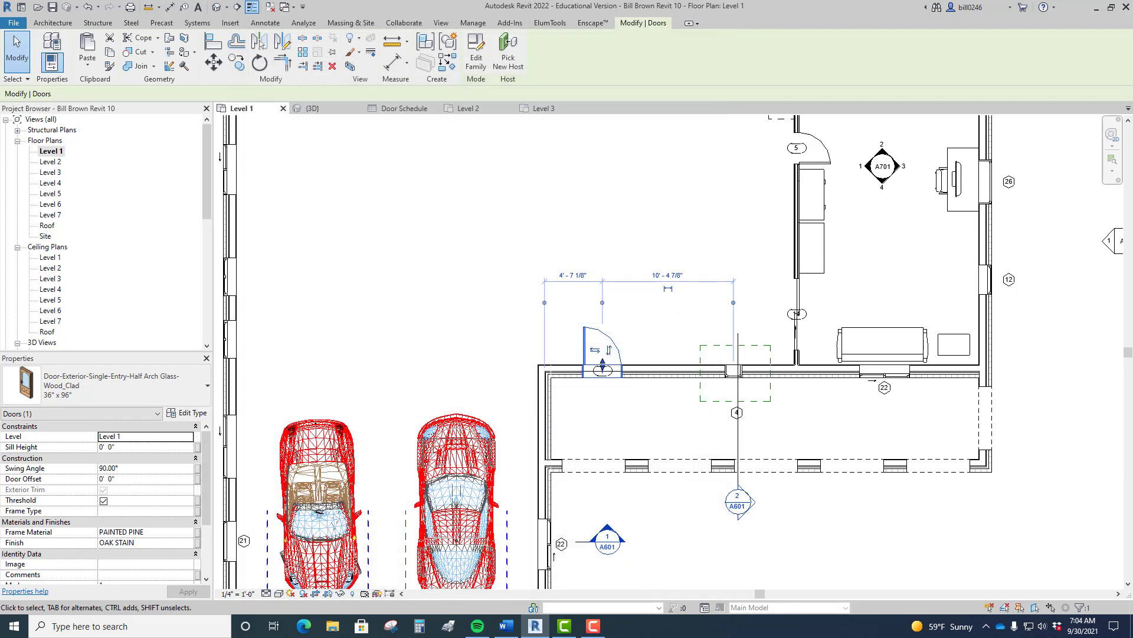
Step: Apply the type comment Leaded Glass to all Door-Double-Sliding doors, then return to Level 1
{"action": "left_click", "coordinate": [401, 110]}
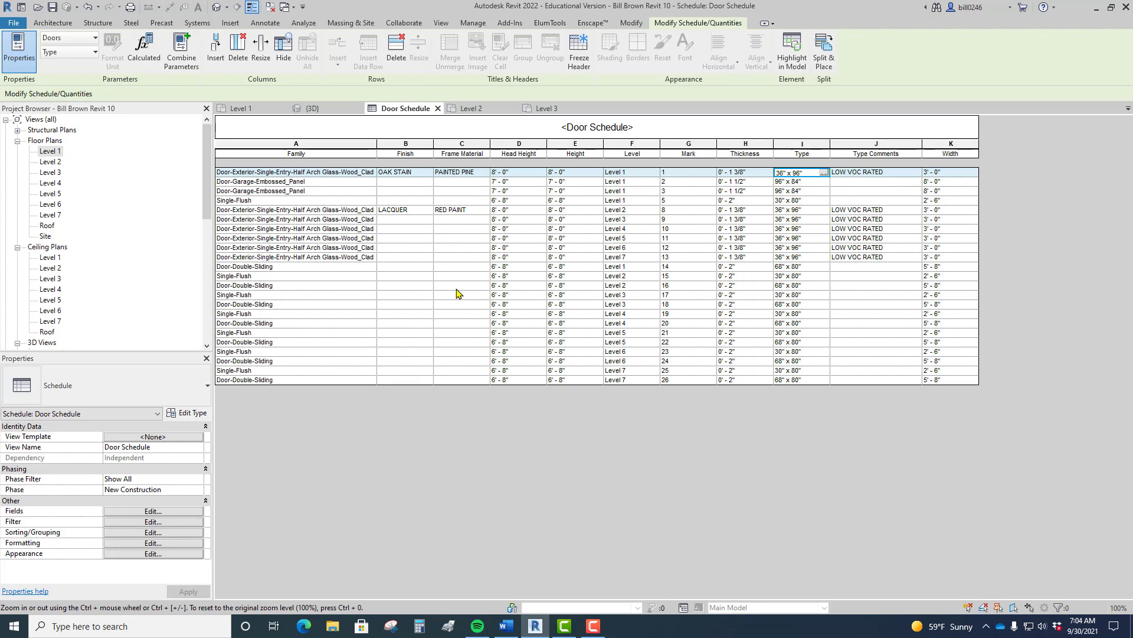
{"action": "left_click", "coordinate": [851, 285]}
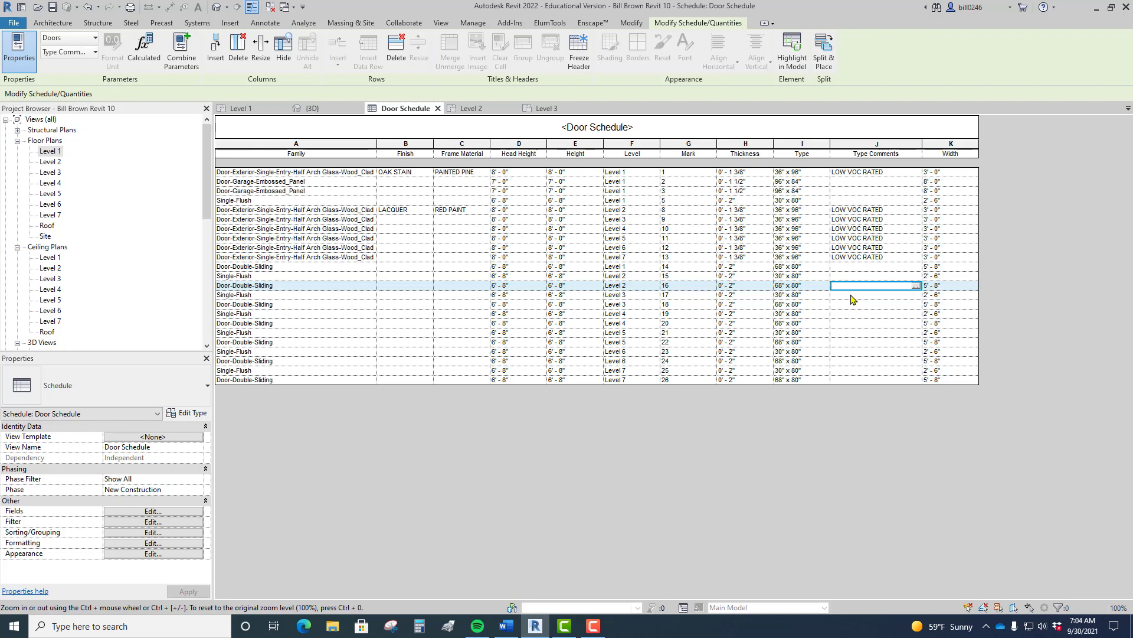
{"action": "type", "text": "Leaded Glass"}
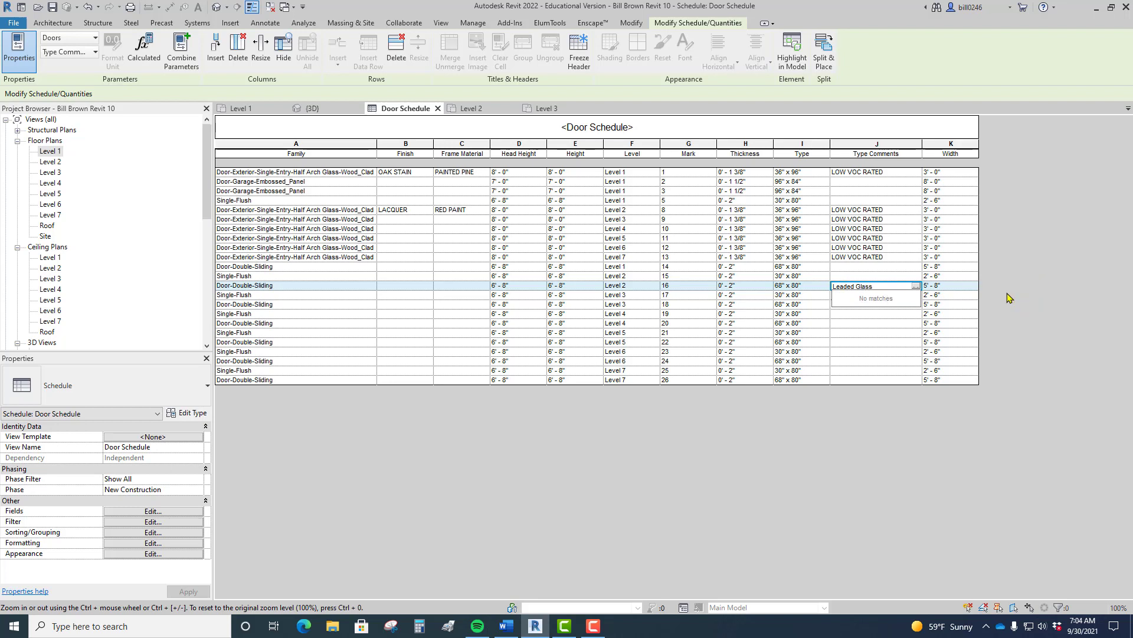
{"action": "left_click", "coordinate": [1014, 256]}
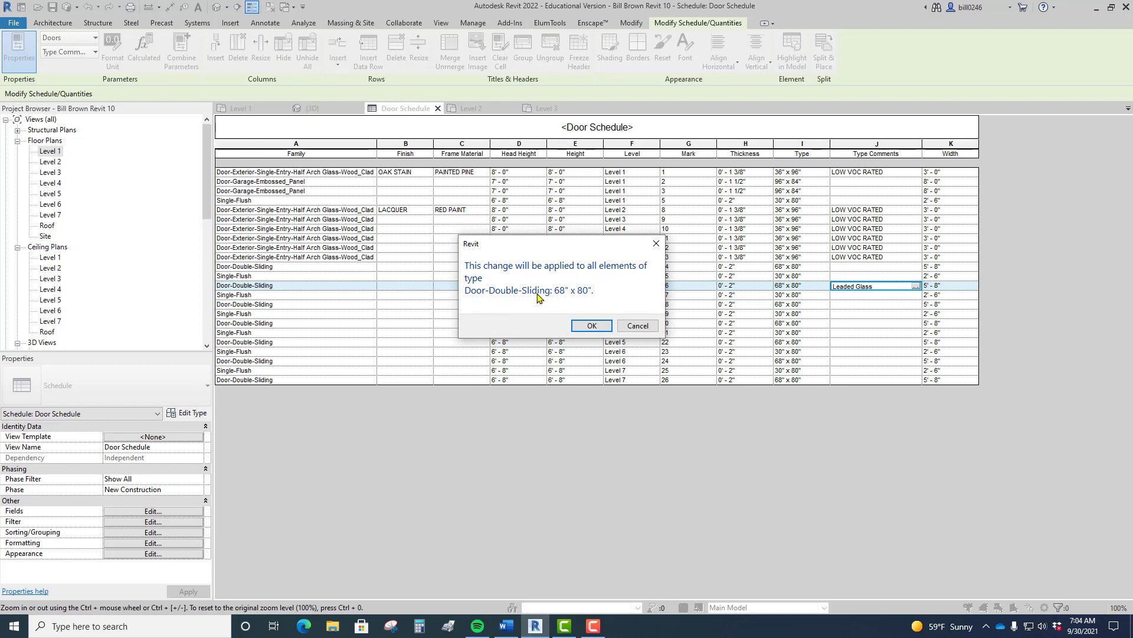
{"action": "left_click", "coordinate": [588, 327]}
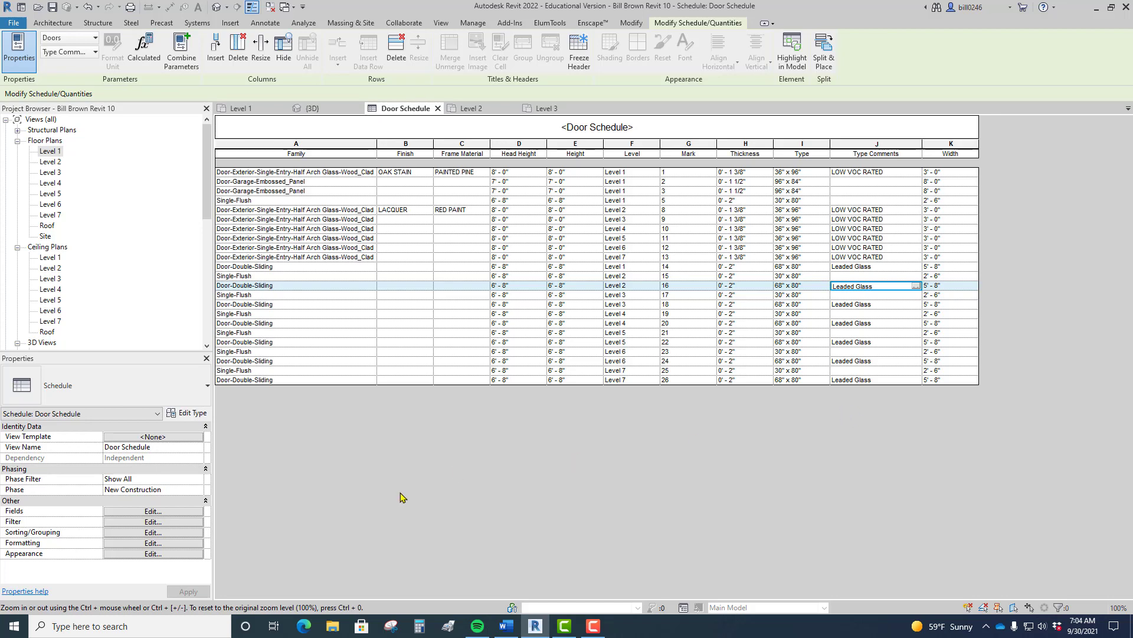
{"action": "left_click", "coordinate": [241, 108]}
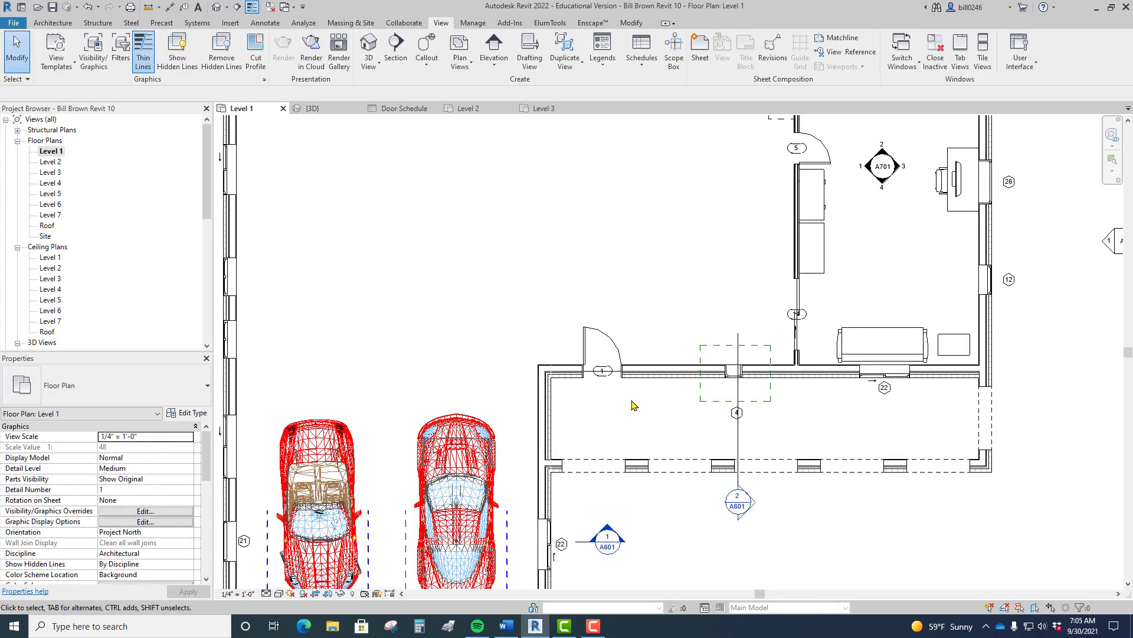
Step: Select the half-arch glass exterior door and bring up its type properties
{"action": "left_click", "coordinate": [614, 354]}
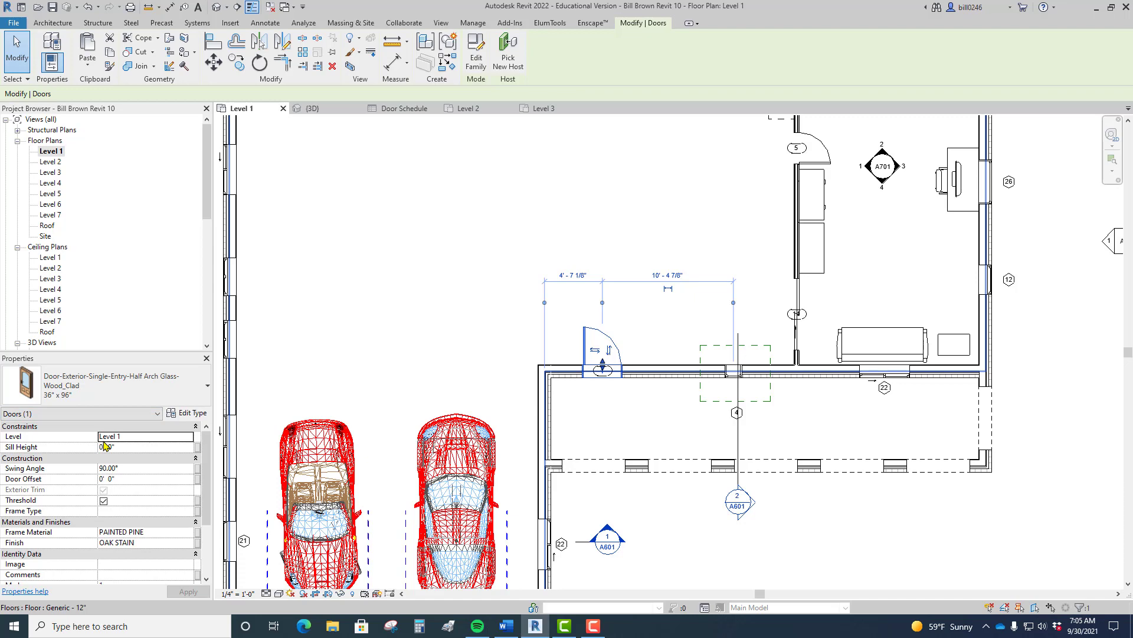
{"action": "left_click", "coordinate": [186, 413]}
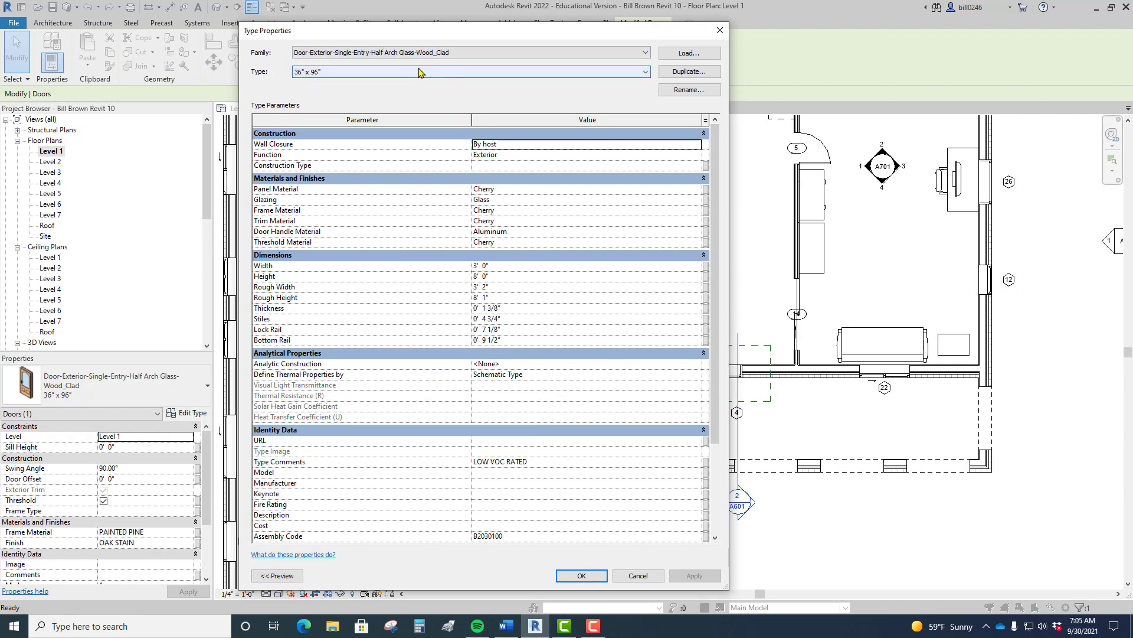
Step: Accept the Type Properties, deselect the door, and display the Door Schedule
{"action": "left_click", "coordinate": [568, 578]}
{"action": "key", "text": "Escape"}
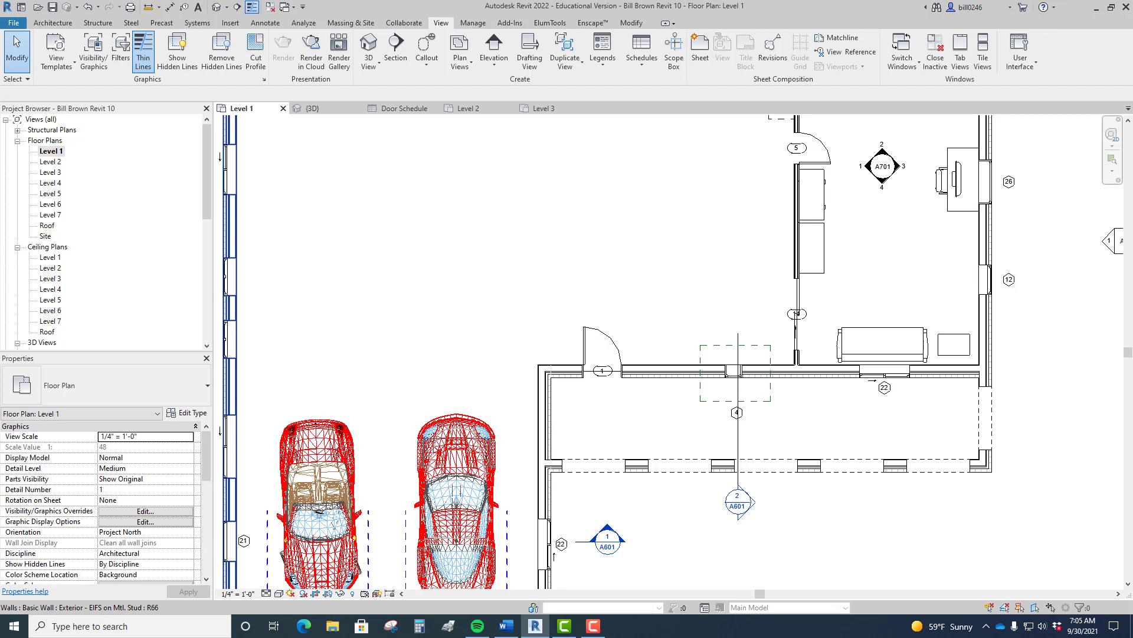
{"action": "left_click", "coordinate": [406, 109]}
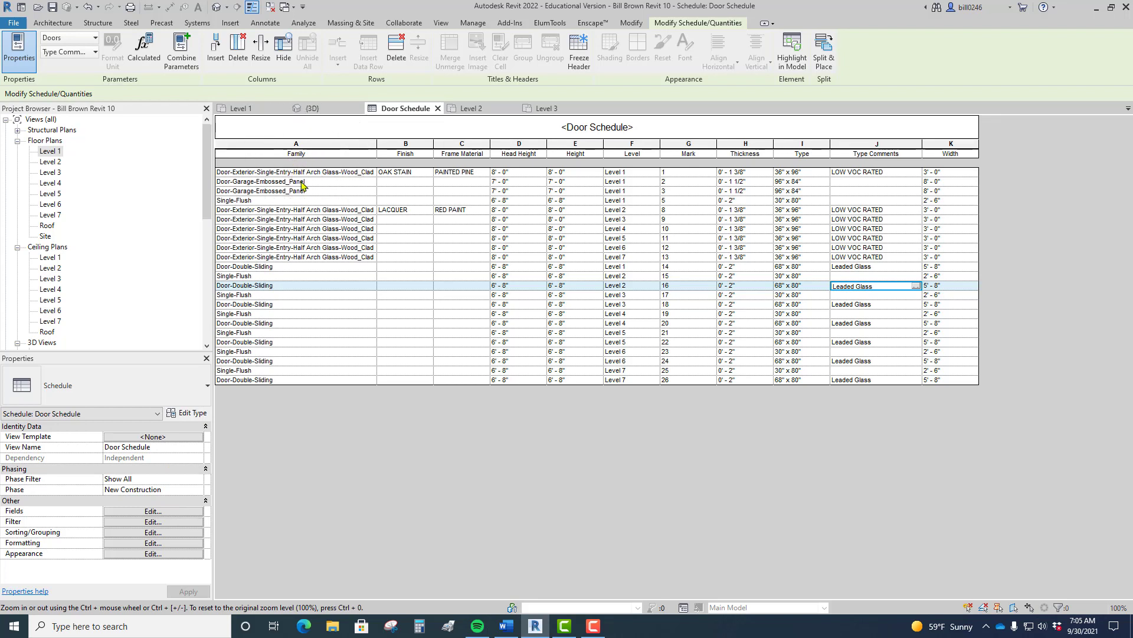
Step: Retitle the Family, Frame Material and Level headers as Door Style, Fr. Material and Floor #
{"action": "left_click", "coordinate": [314, 156]}
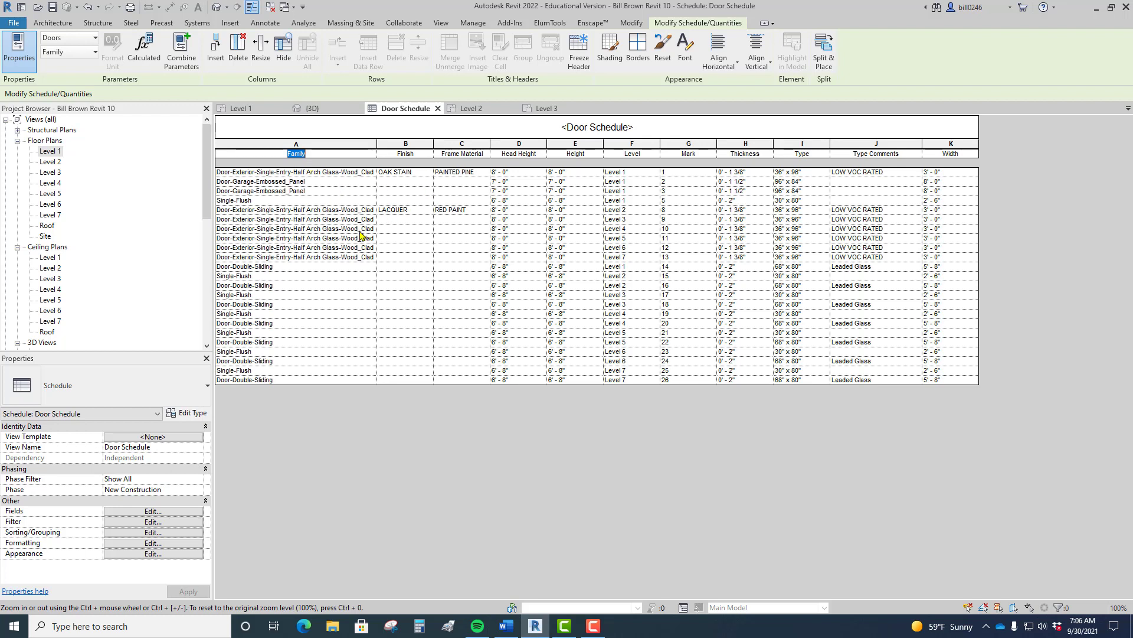
{"action": "type", "text": "Door Style"}
{"action": "left_click", "coordinate": [421, 154]}
{"action": "left_click", "coordinate": [461, 156]}
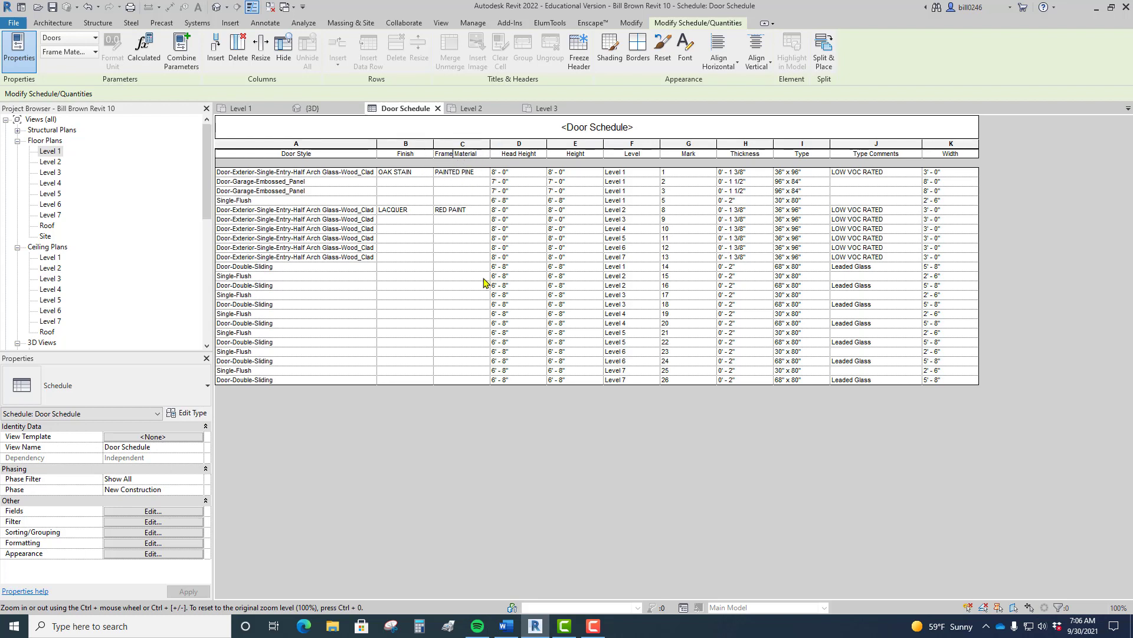
{"action": "key", "text": "BackSpace"}
{"action": "key", "text": "BackSpace"}
{"action": "key", "text": "BackSpace"}
{"action": "type", "text": "."}
{"action": "left_click", "coordinate": [643, 154]}
{"action": "type", "text": "F"}
{"action": "left_click", "coordinate": [700, 155]}
Step: Retitle the Mark, Thickness, Type and Type Comments headers as Door #, THK, Door Size and Notes
{"action": "double_click", "coordinate": [701, 156]}
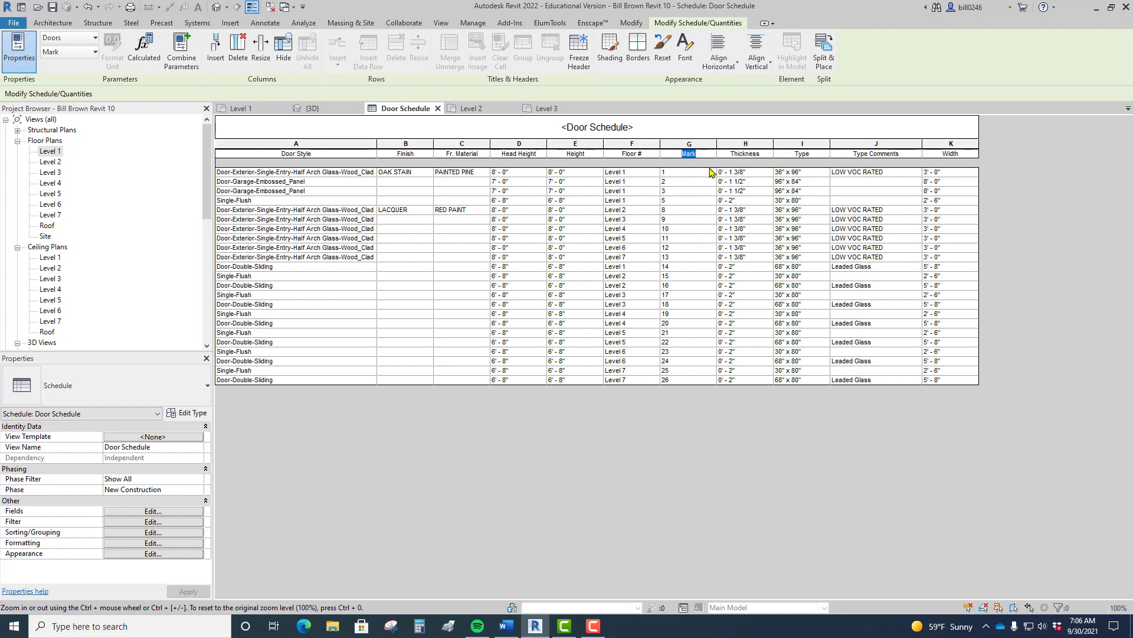
{"action": "type", "text": "Door #"}
{"action": "left_click", "coordinate": [767, 155]}
{"action": "left_click_drag", "start_coordinate": [767, 154], "coordinate": [730, 154]}
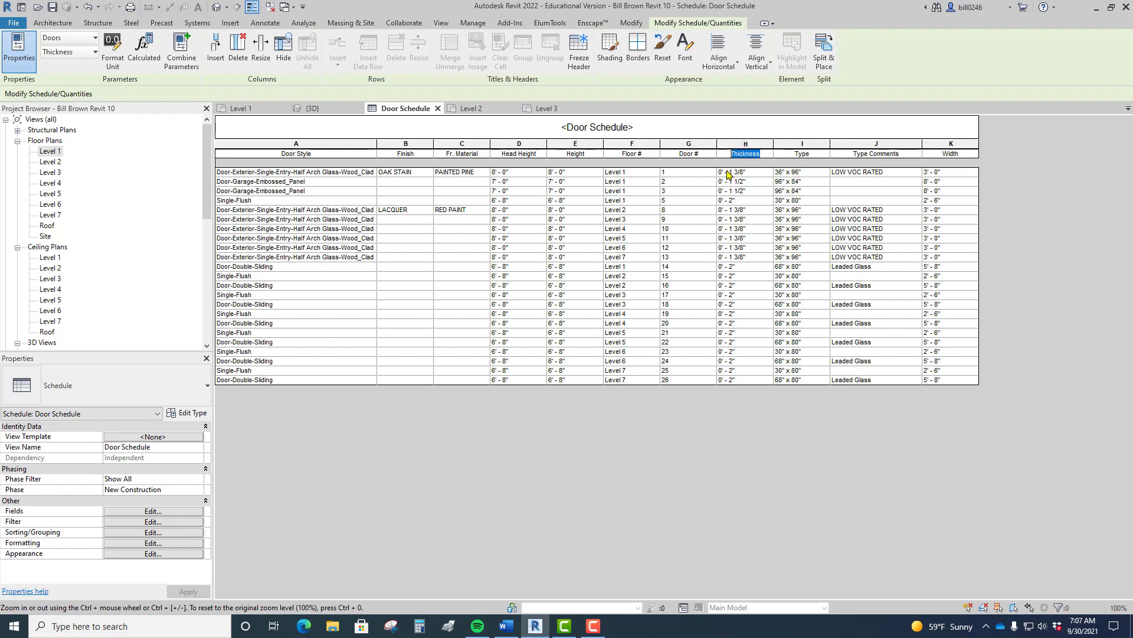
{"action": "type", "text": "THK"}
{"action": "double_click", "coordinate": [819, 153]}
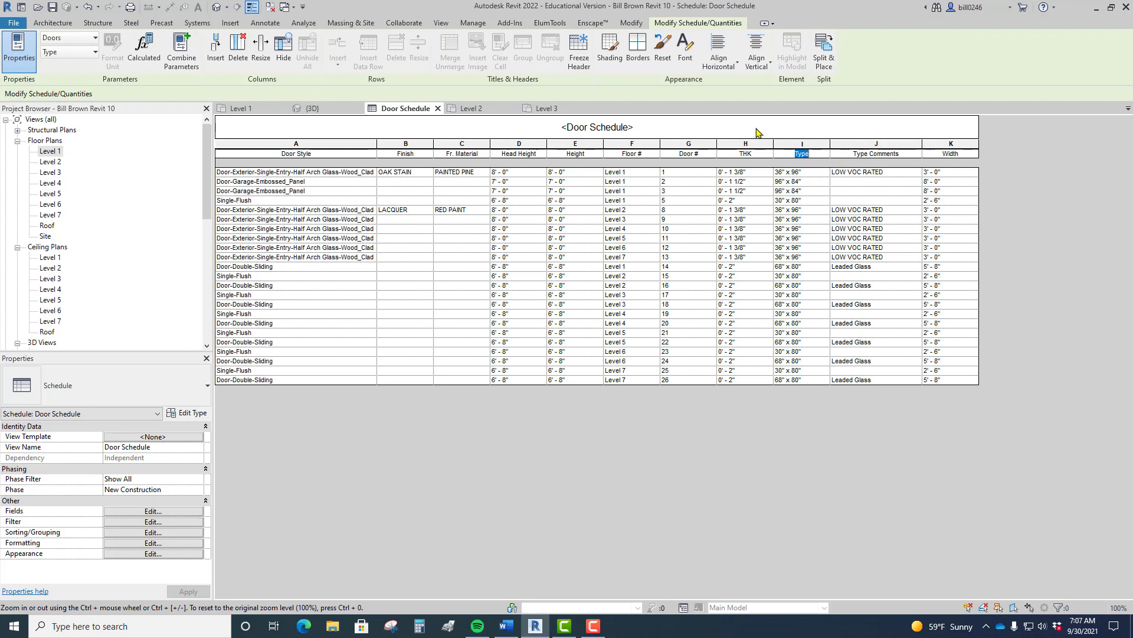
{"action": "type", "text": "Door Size"}
{"action": "left_click", "coordinate": [906, 153]}
{"action": "left_click_drag", "start_coordinate": [905, 153], "coordinate": [827, 155]}
{"action": "type", "text": "Notes"}
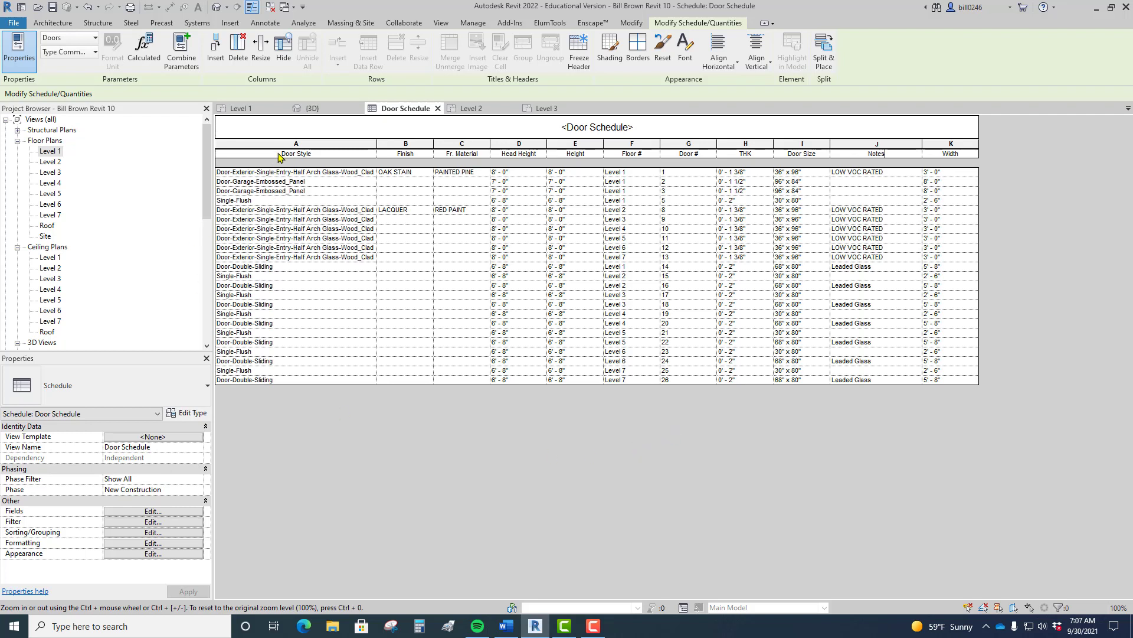
{"action": "key", "text": "ctrl"}
{"action": "key", "text": "ctrl"}
Step: Add the Heat Transfer Coefficient (U) and Solar Heat Gain Coefficient fields to the Door Schedule
{"action": "left_click", "coordinate": [154, 511]}
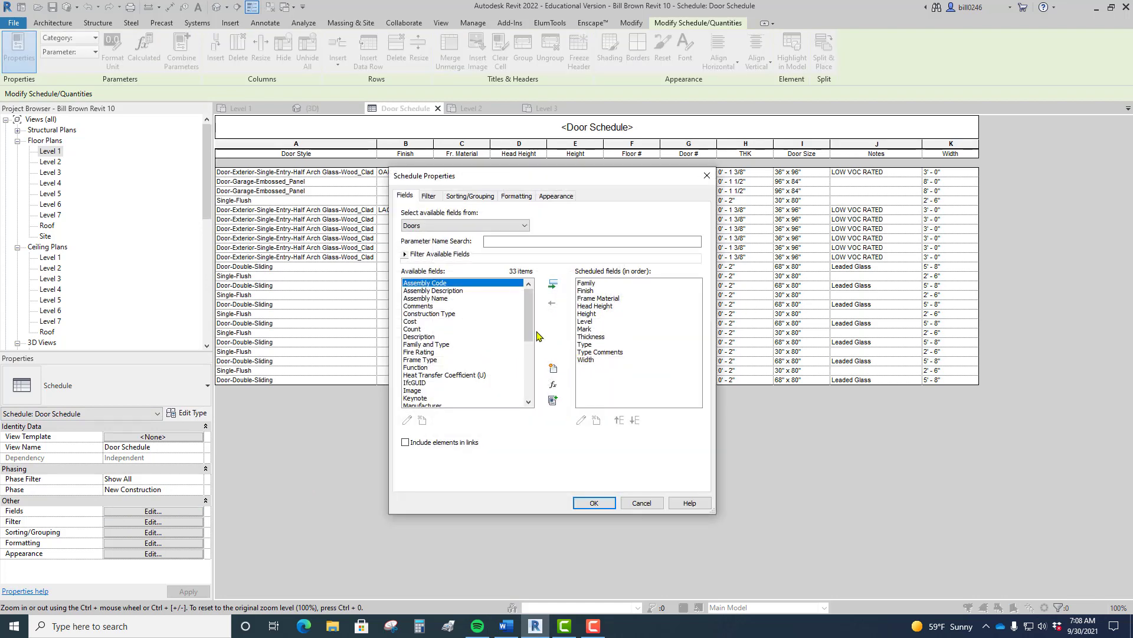
{"action": "scroll", "coordinate": [529, 327], "scroll_direction": "down", "scroll_amount": 1}
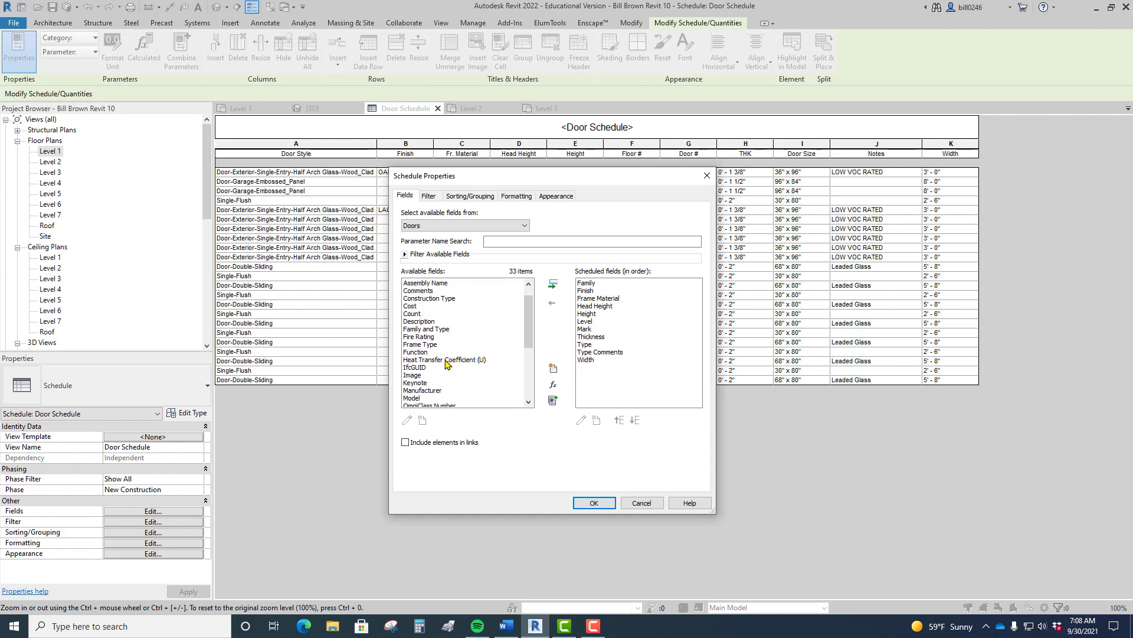
{"action": "left_click", "coordinate": [446, 360]}
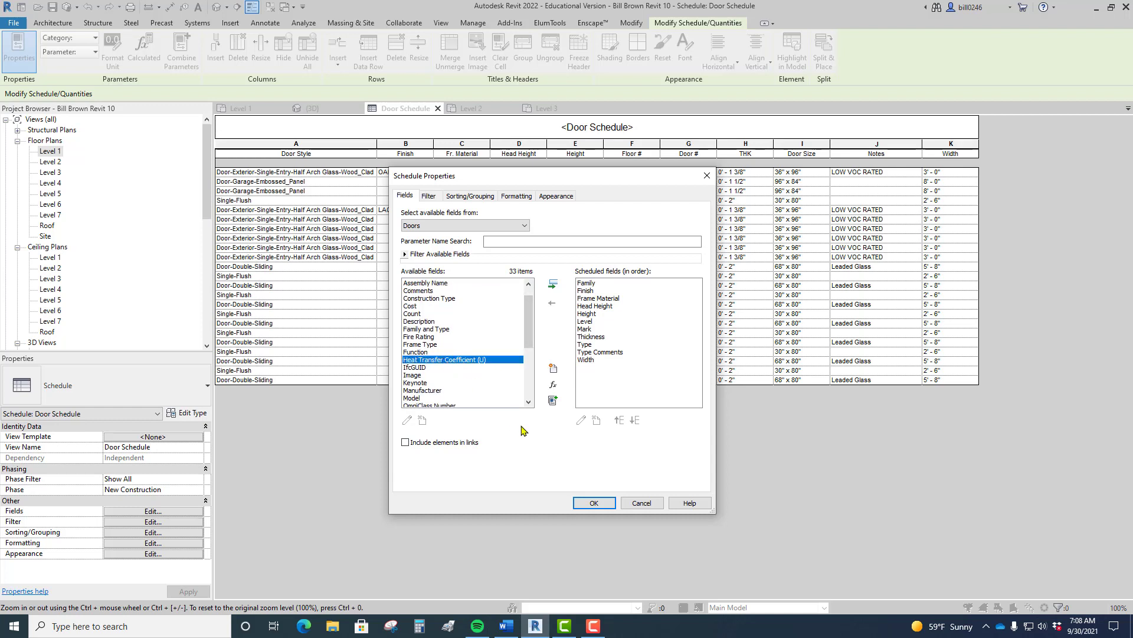
{"action": "left_click", "coordinate": [553, 284]}
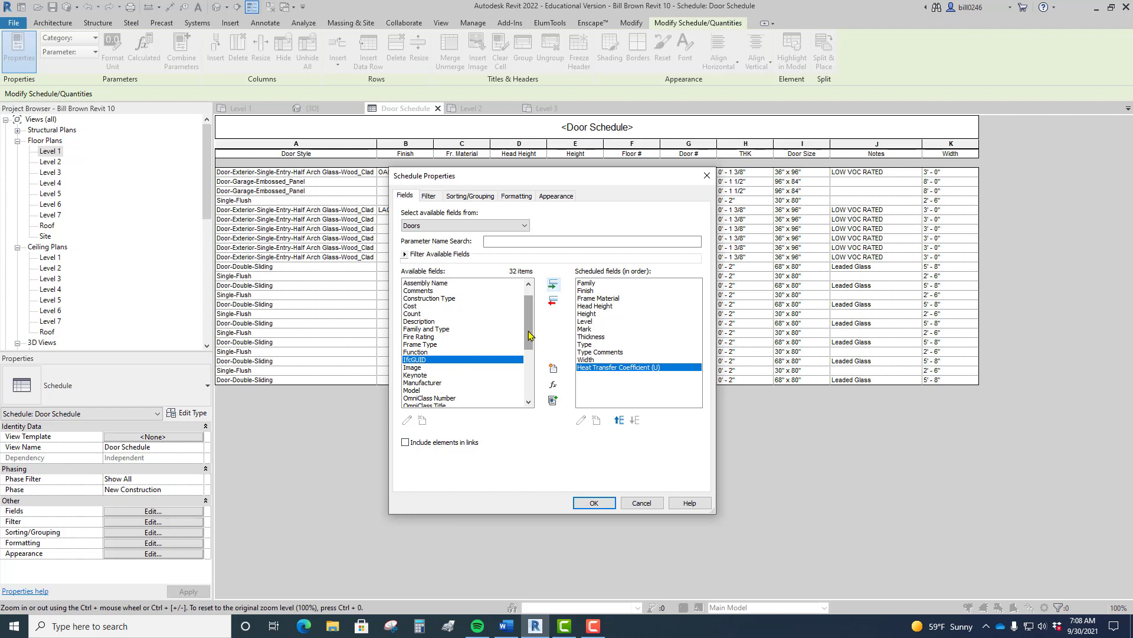
{"action": "scroll", "coordinate": [432, 357], "scroll_direction": "down", "scroll_amount": 5}
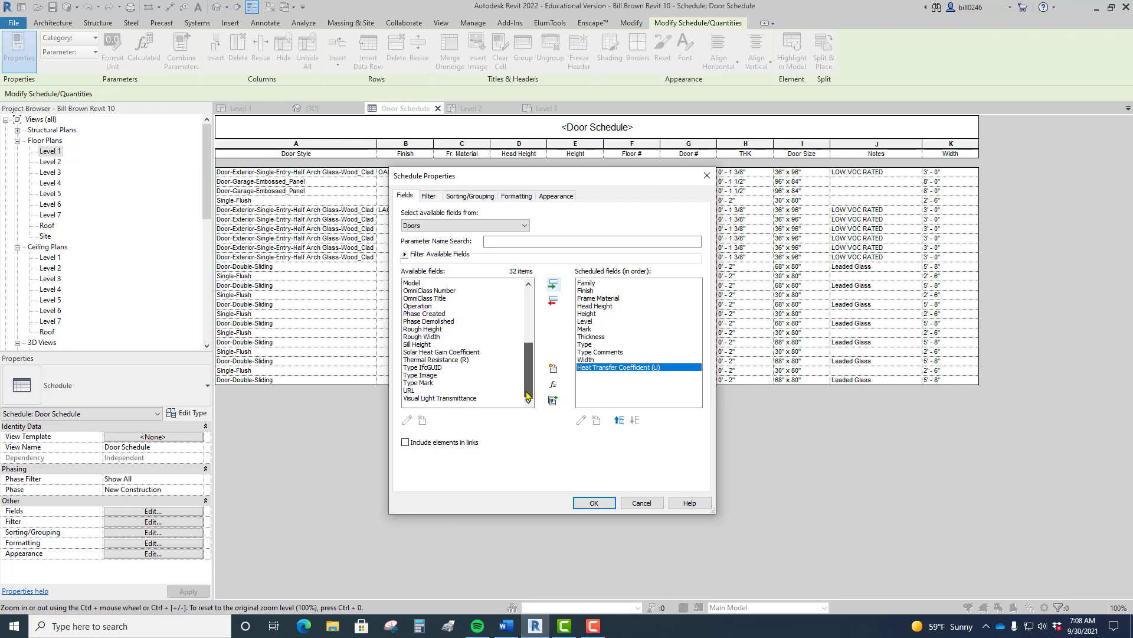
{"action": "left_click", "coordinate": [432, 353]}
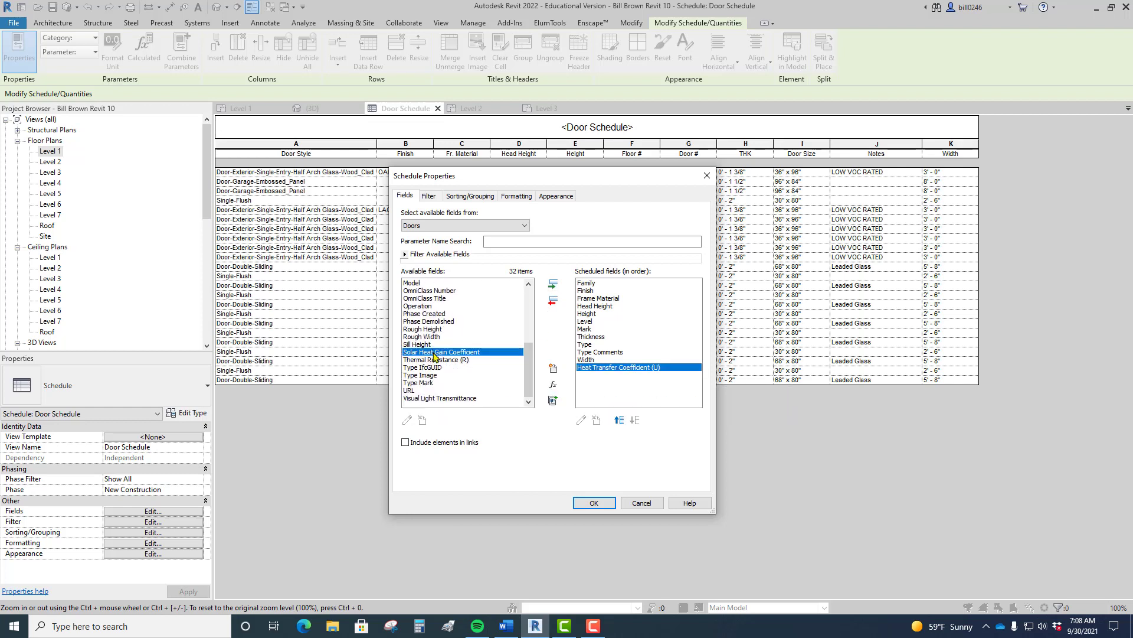
{"action": "left_click", "coordinate": [553, 285]}
{"action": "left_click", "coordinate": [594, 503]}
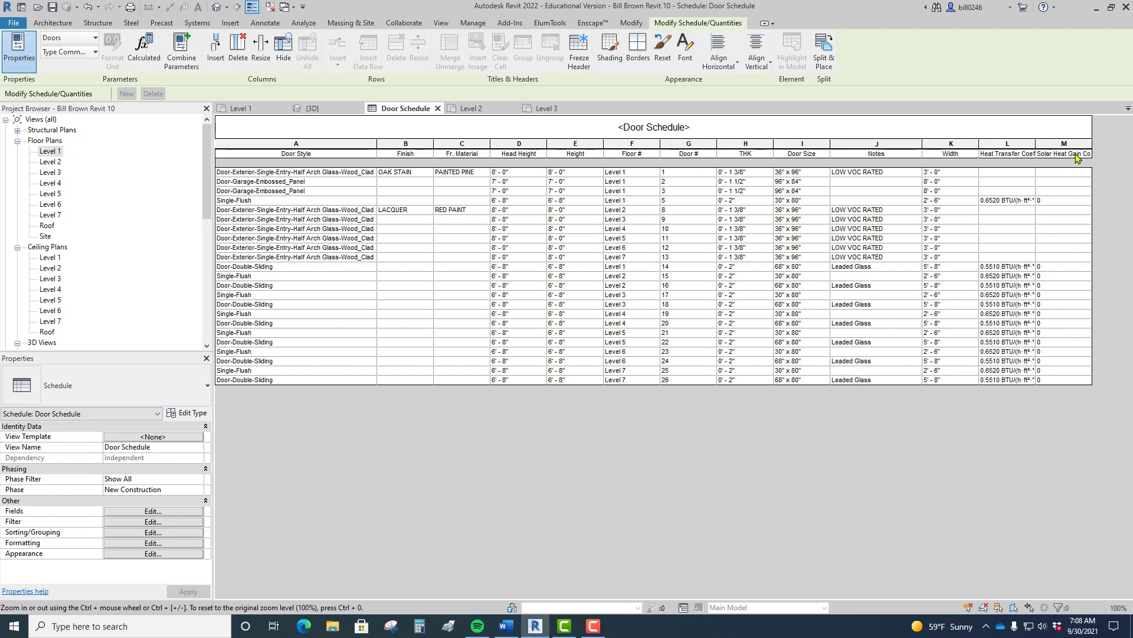
Step: Rename column L's header to 'U- Value' and column M's header to 'SHGC'
{"action": "left_click", "coordinate": [1001, 154]}
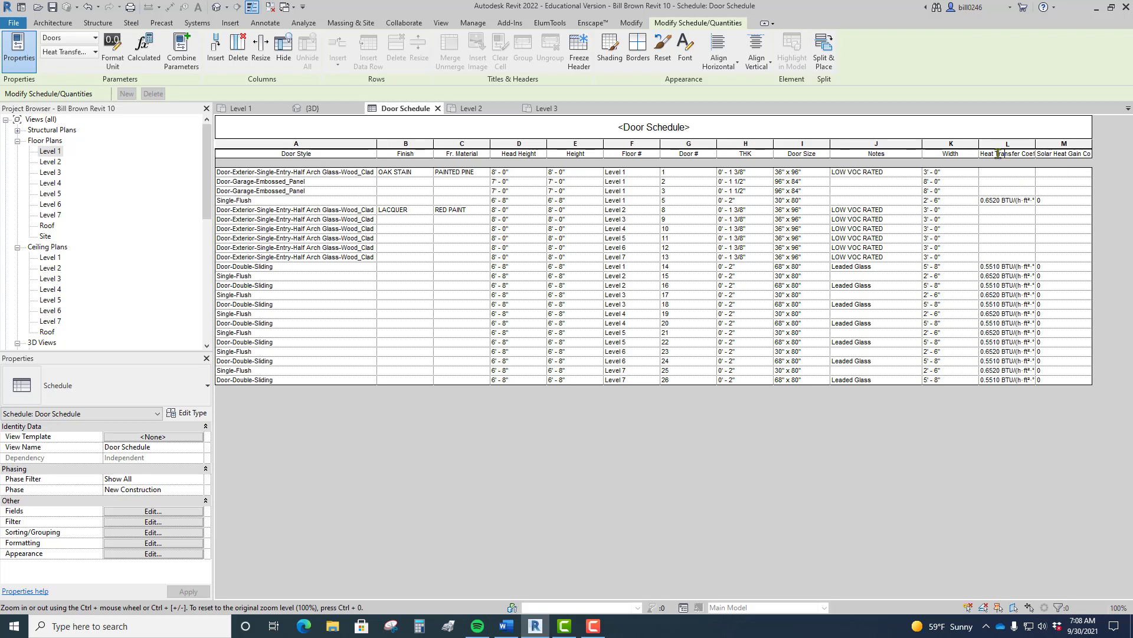
{"action": "left_click_drag", "start_coordinate": [982, 154], "coordinate": [1061, 154]}
{"action": "type", "text": "U- Value"}
{"action": "left_click", "coordinate": [1064, 155]}
{"action": "left_click_drag", "start_coordinate": [1039, 154], "coordinate": [1109, 151]}
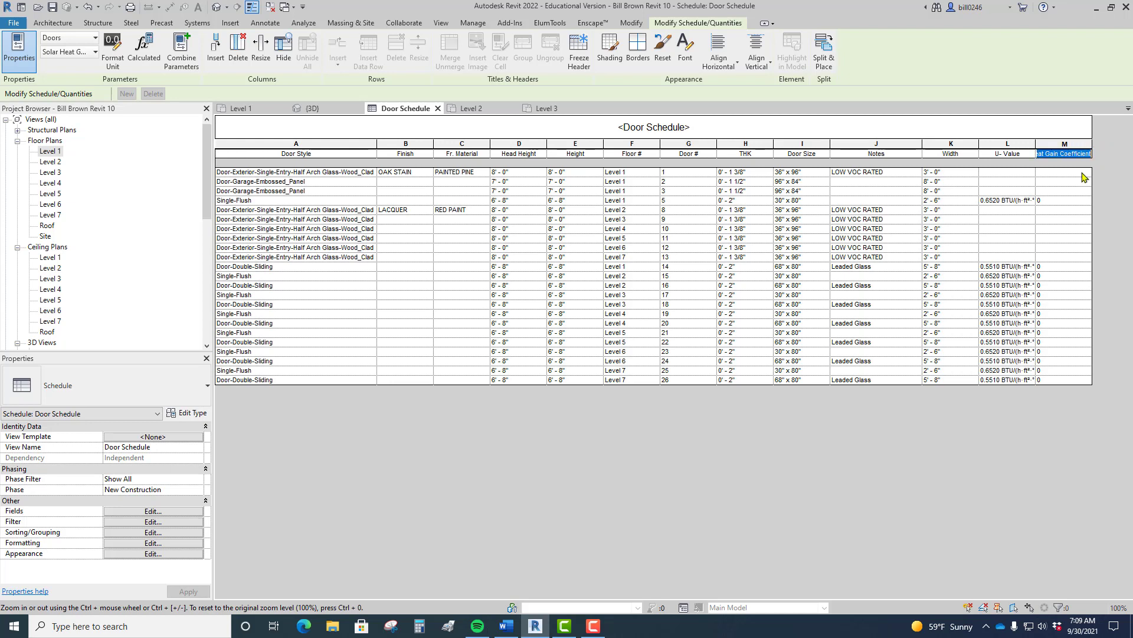
{"action": "type", "text": "SHGC"}
{"action": "left_click", "coordinate": [1053, 200]}
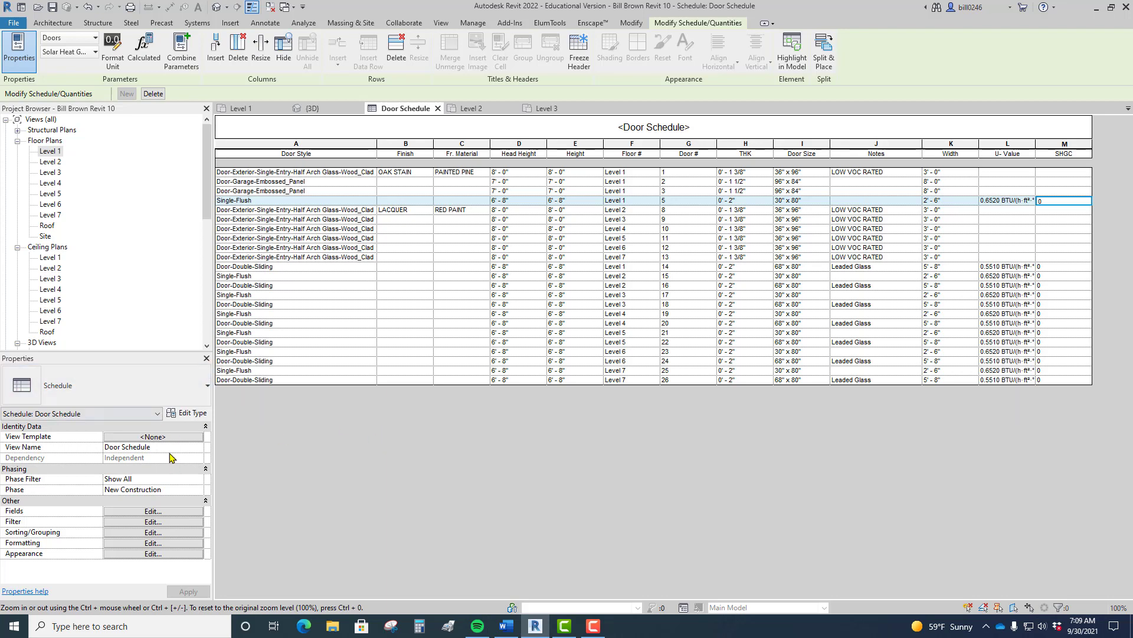
{"action": "left_click", "coordinate": [148, 511]}
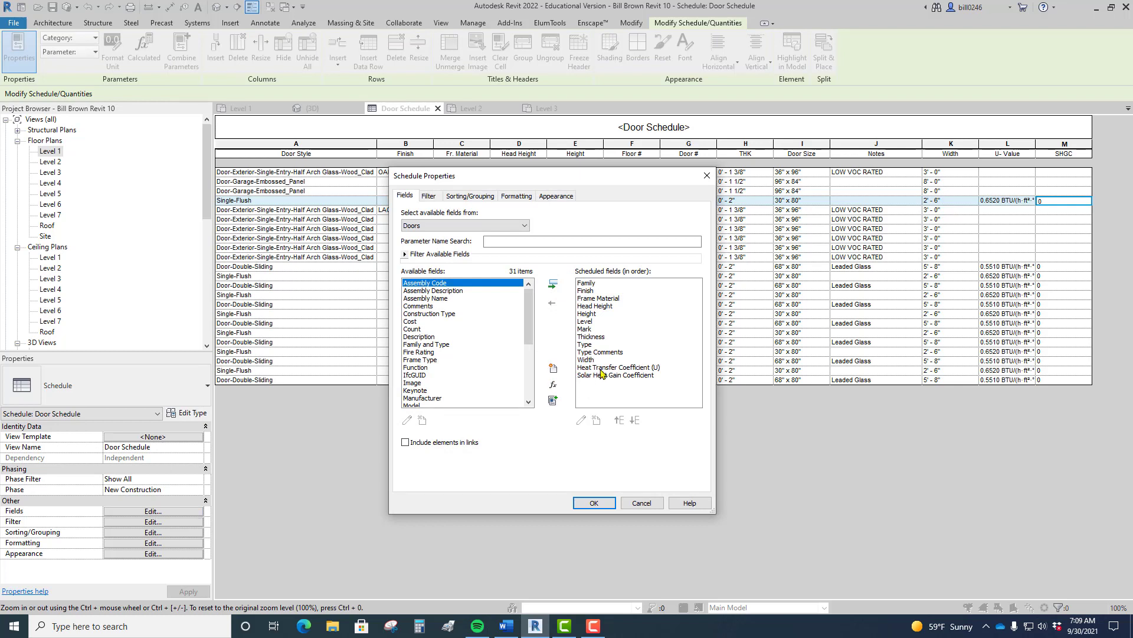
Step: Move the Mark (Door #) field to the top of the field order and apply it
{"action": "left_click", "coordinate": [585, 329]}
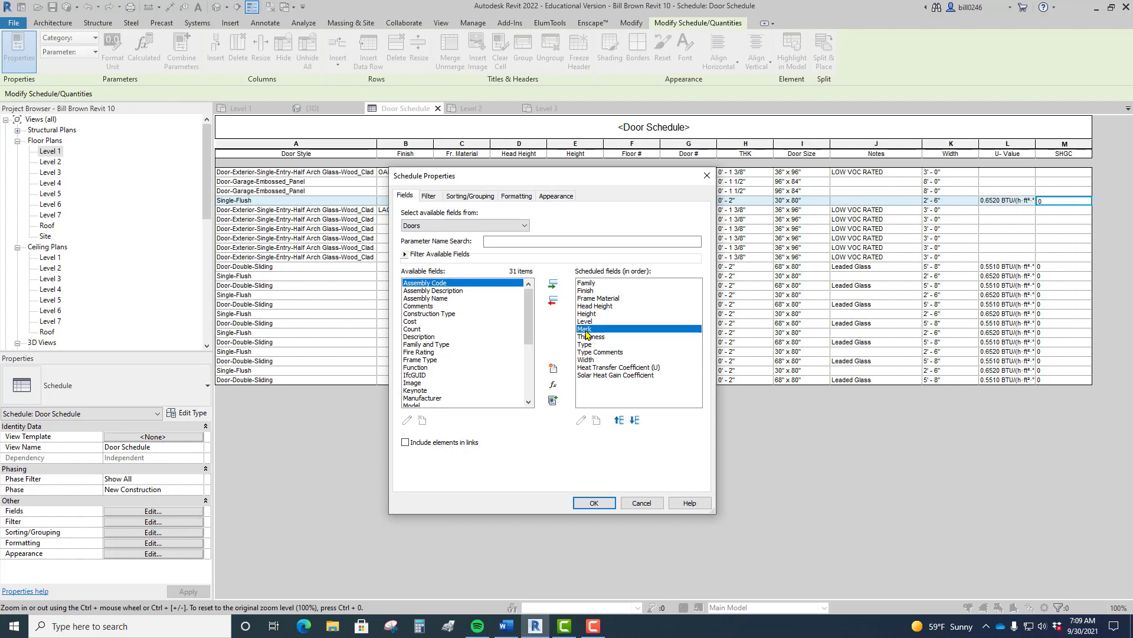
{"action": "left_click", "coordinate": [619, 420]}
{"action": "left_click", "coordinate": [619, 420]}
{"action": "left_click", "coordinate": [619, 420]}
{"action": "left_click", "coordinate": [620, 420]}
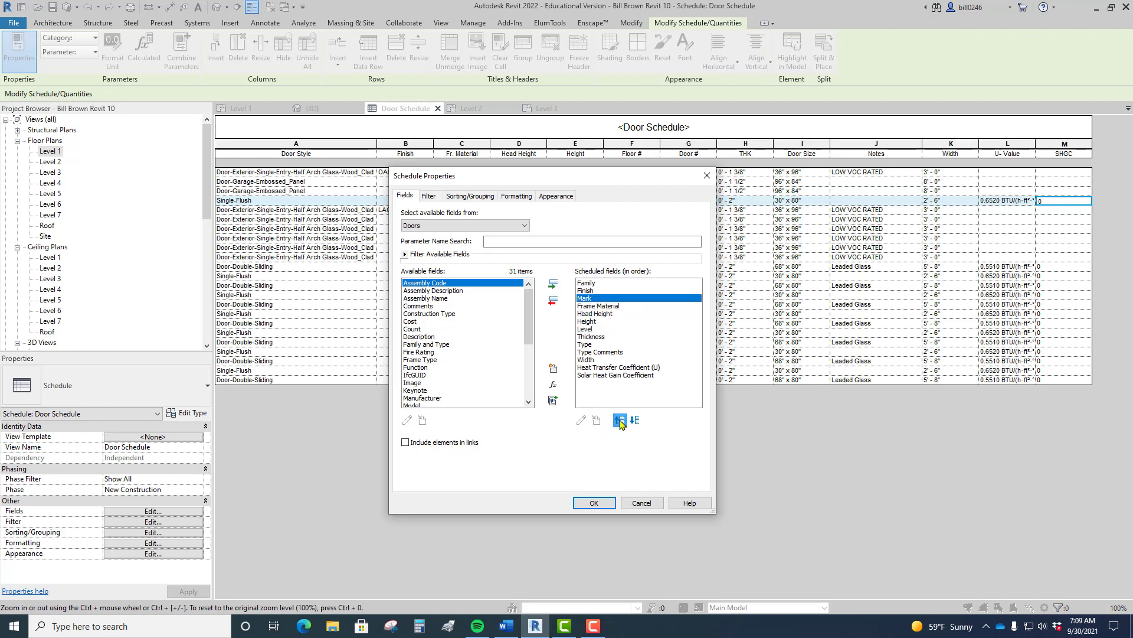
{"action": "left_click", "coordinate": [619, 420]}
{"action": "left_click", "coordinate": [619, 420]}
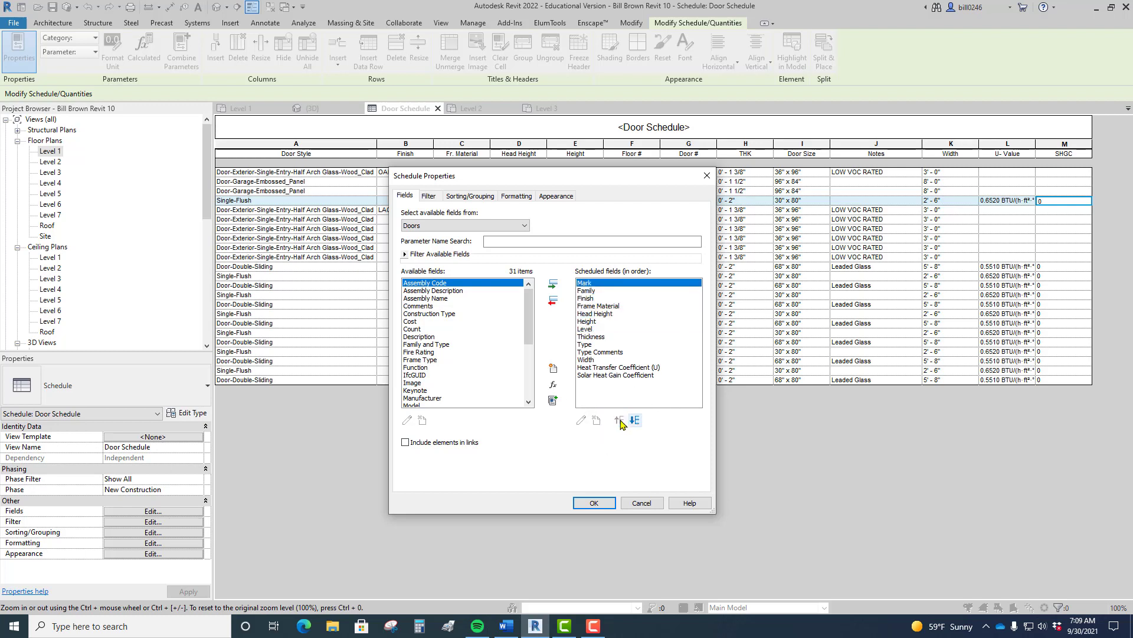
{"action": "left_click", "coordinate": [594, 503]}
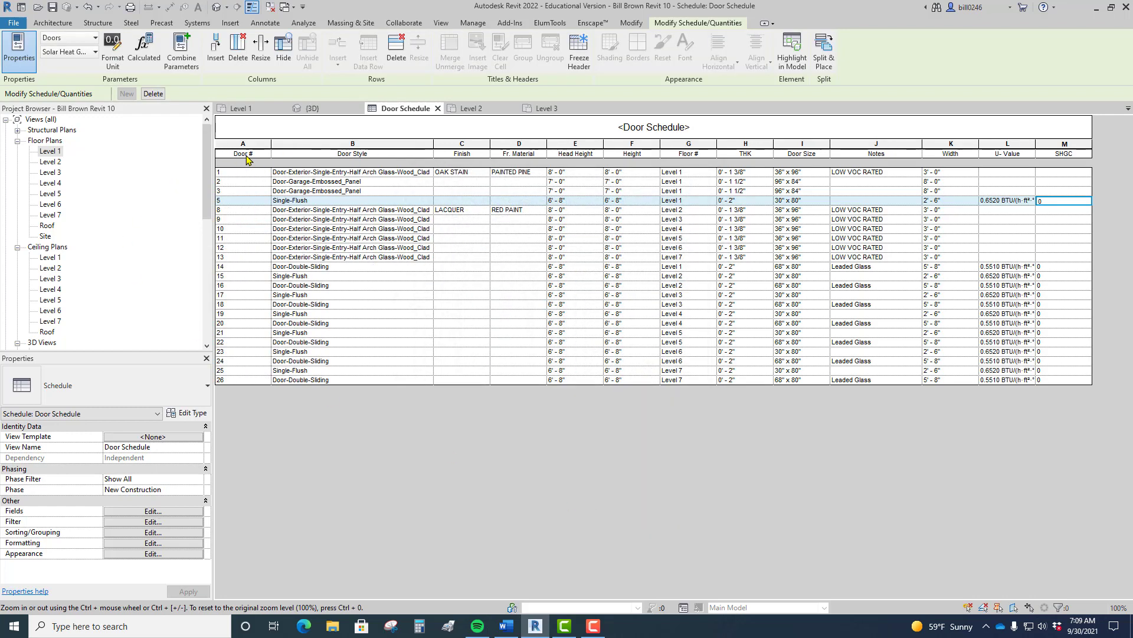
{"action": "left_click", "coordinate": [152, 513]}
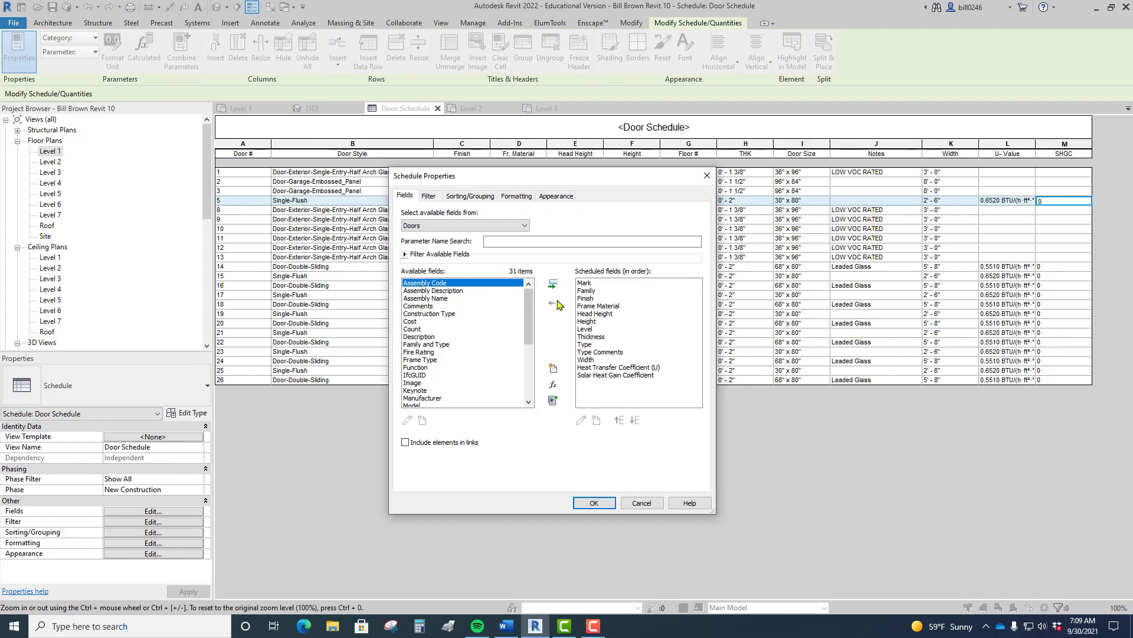
Step: Move Type up to just below Family, and Level up above Frame Material and Finish
{"action": "left_click", "coordinate": [592, 292]}
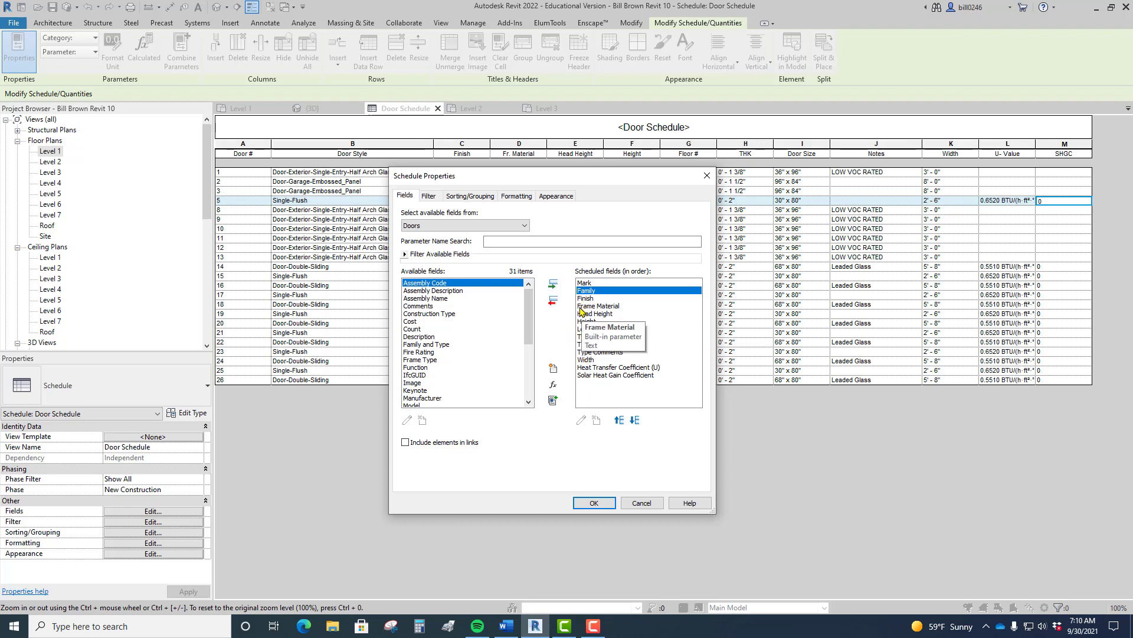
{"action": "left_click", "coordinate": [587, 345]}
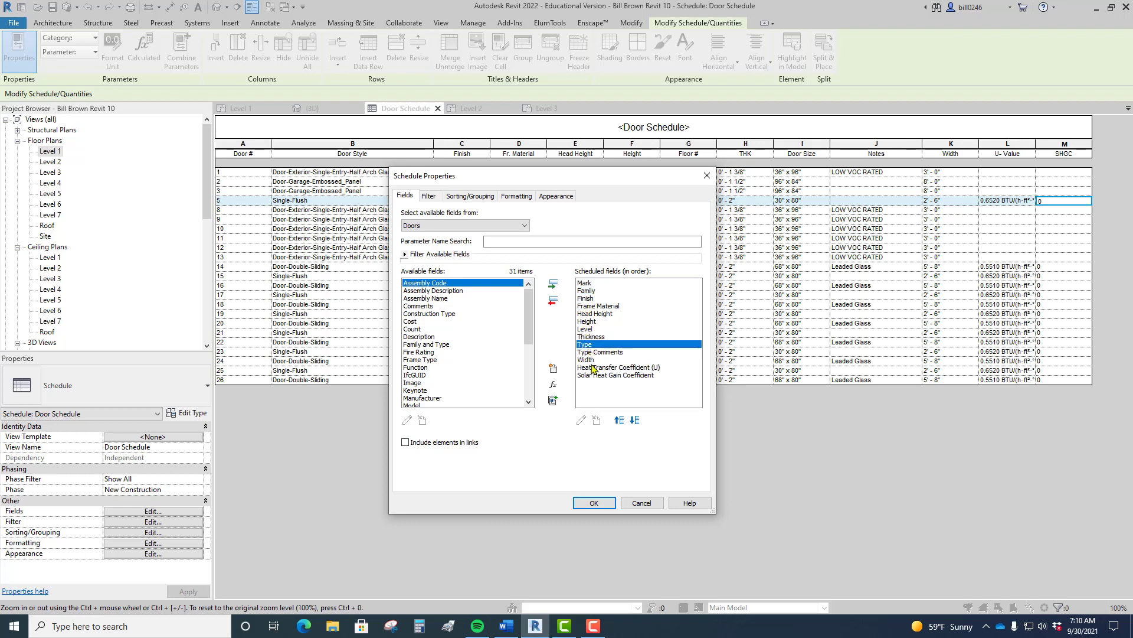
{"action": "left_click", "coordinate": [619, 419]}
{"action": "left_click", "coordinate": [619, 419]}
{"action": "left_click", "coordinate": [620, 419]}
{"action": "left_click", "coordinate": [620, 420]}
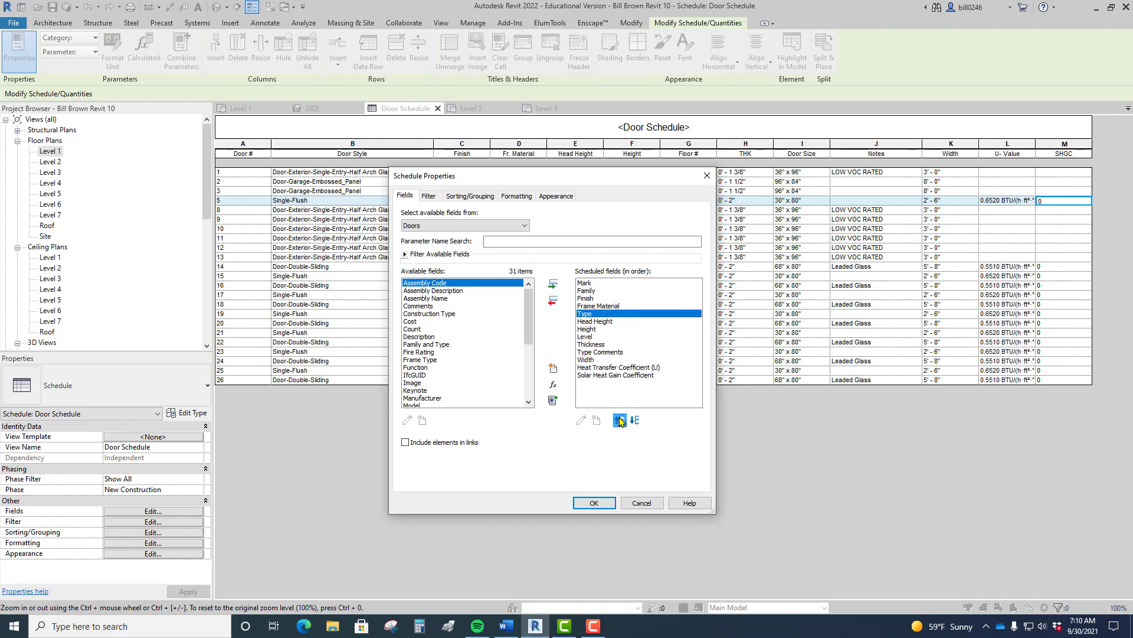
{"action": "left_click", "coordinate": [619, 419]}
{"action": "left_click", "coordinate": [620, 420]}
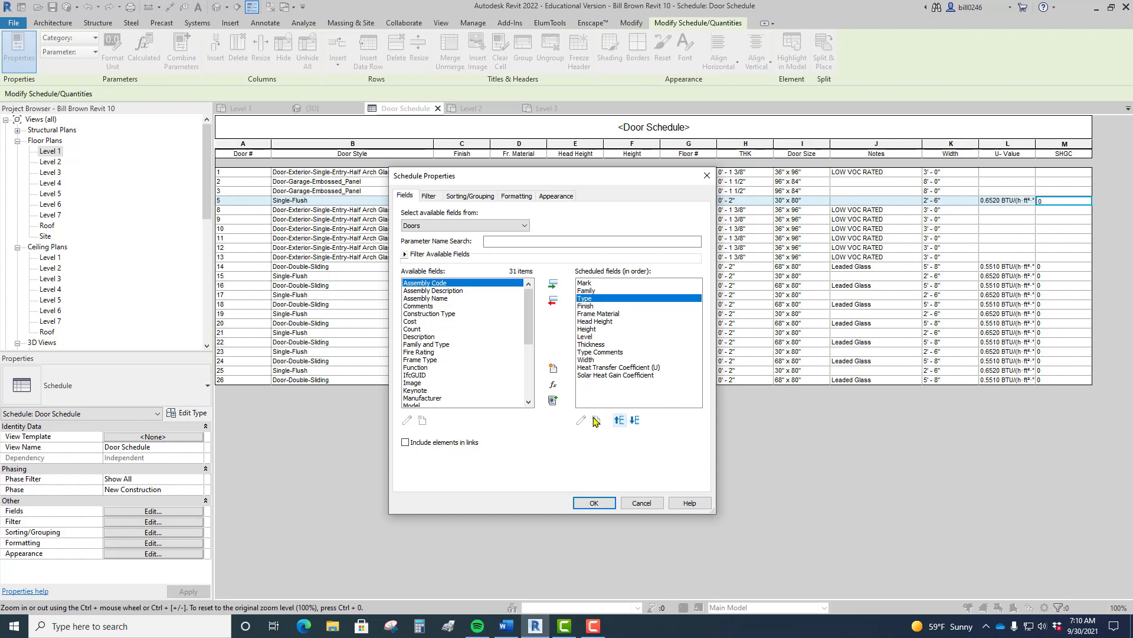
{"action": "left_click", "coordinate": [584, 336]}
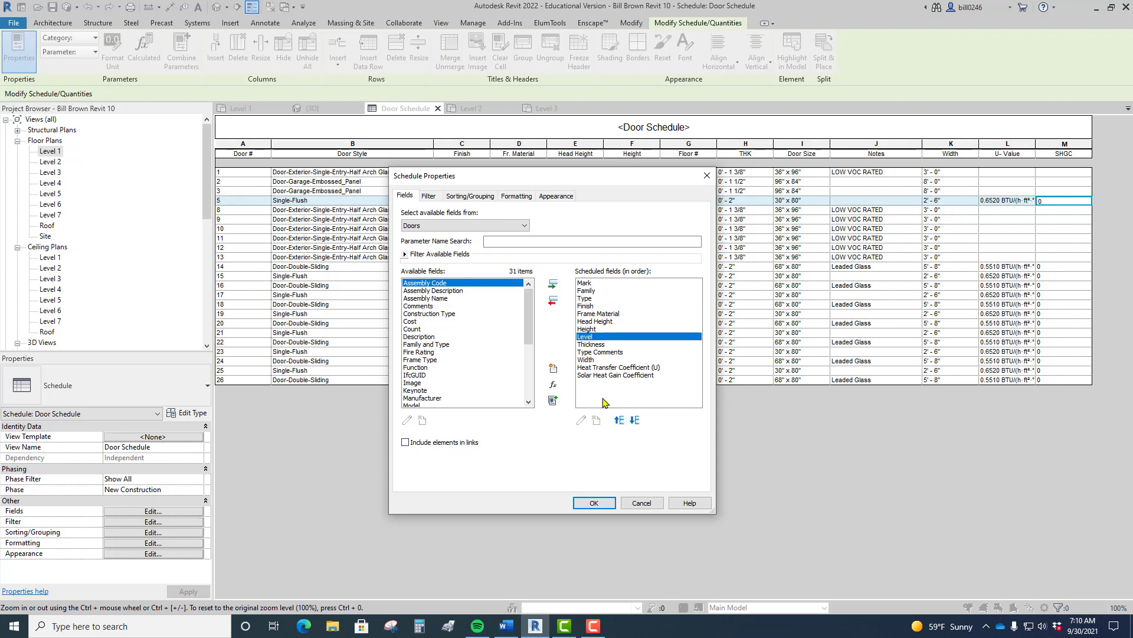
{"action": "left_click", "coordinate": [619, 420]}
{"action": "left_click", "coordinate": [619, 420]}
{"action": "left_click", "coordinate": [619, 420]}
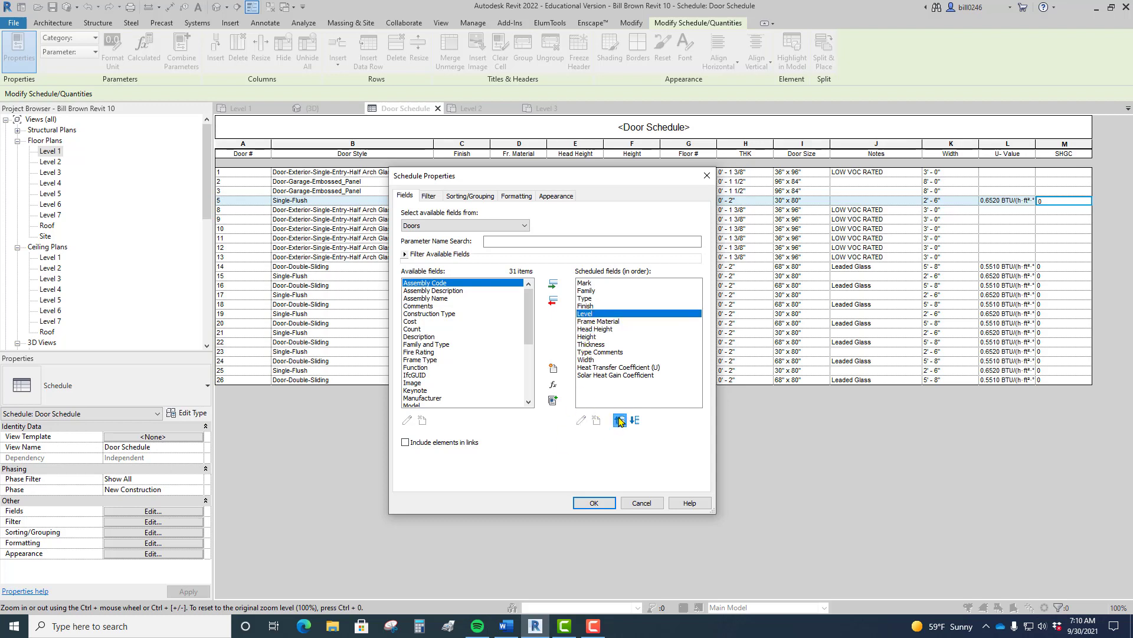
{"action": "left_click", "coordinate": [620, 420]}
Step: Place Thickness just below Level and Height just below Thickness in the field order
{"action": "left_click", "coordinate": [593, 344]}
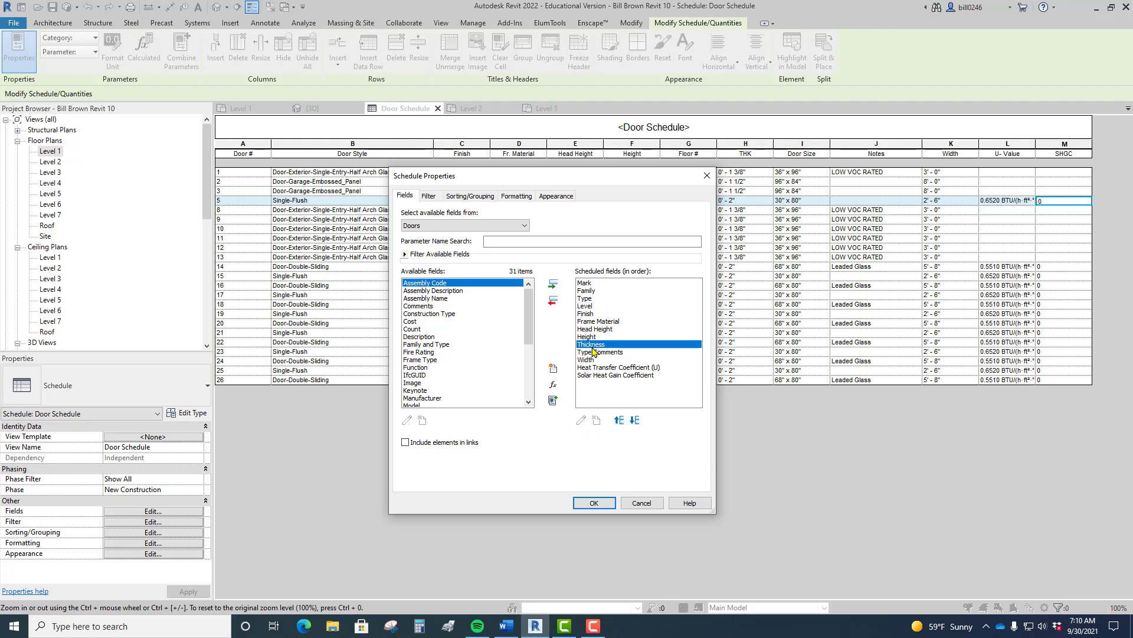
{"action": "left_click", "coordinate": [619, 420]}
{"action": "left_click", "coordinate": [620, 420]}
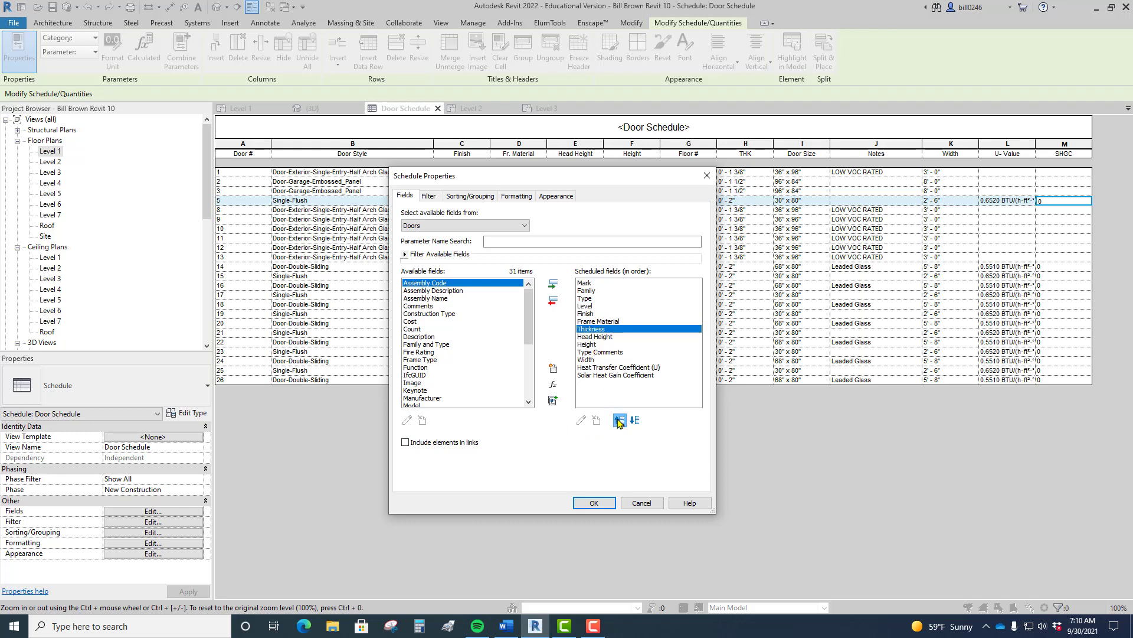
{"action": "left_click", "coordinate": [619, 420]}
{"action": "left_click", "coordinate": [620, 419]}
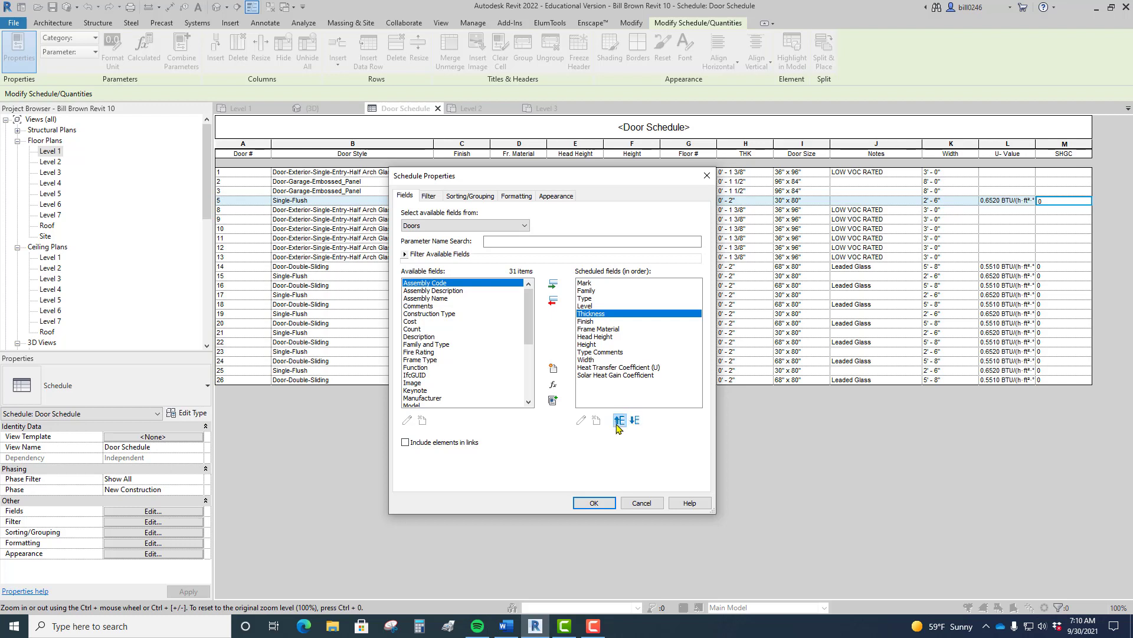
{"action": "left_click", "coordinate": [619, 419]}
{"action": "left_click", "coordinate": [635, 420]}
{"action": "left_click", "coordinate": [588, 345]}
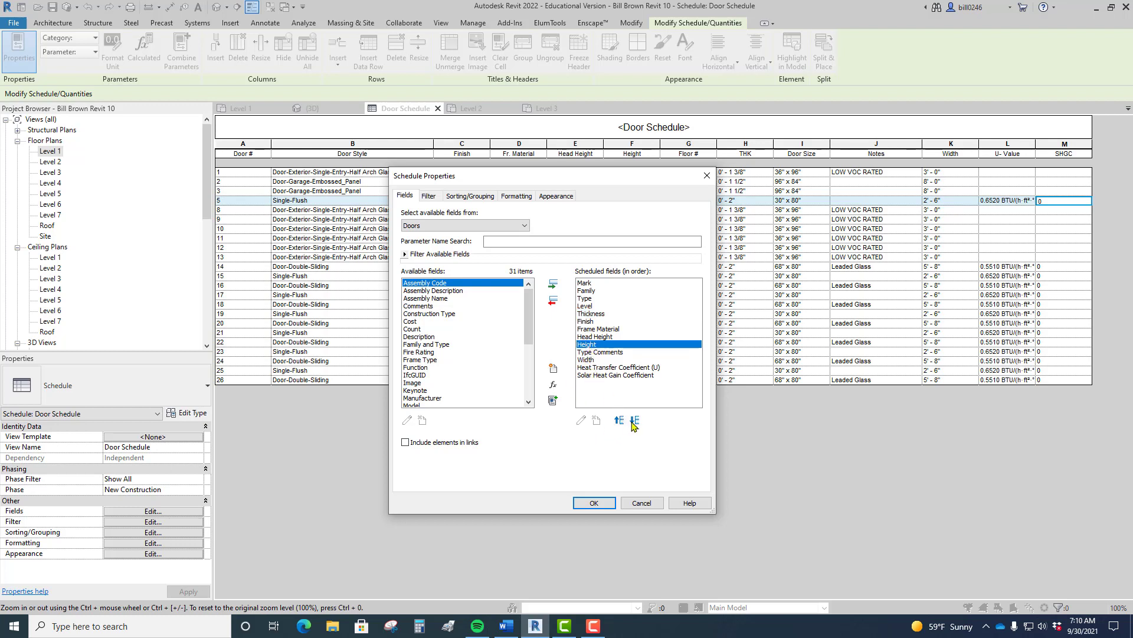
{"action": "left_click", "coordinate": [620, 420]}
{"action": "left_click", "coordinate": [620, 421]}
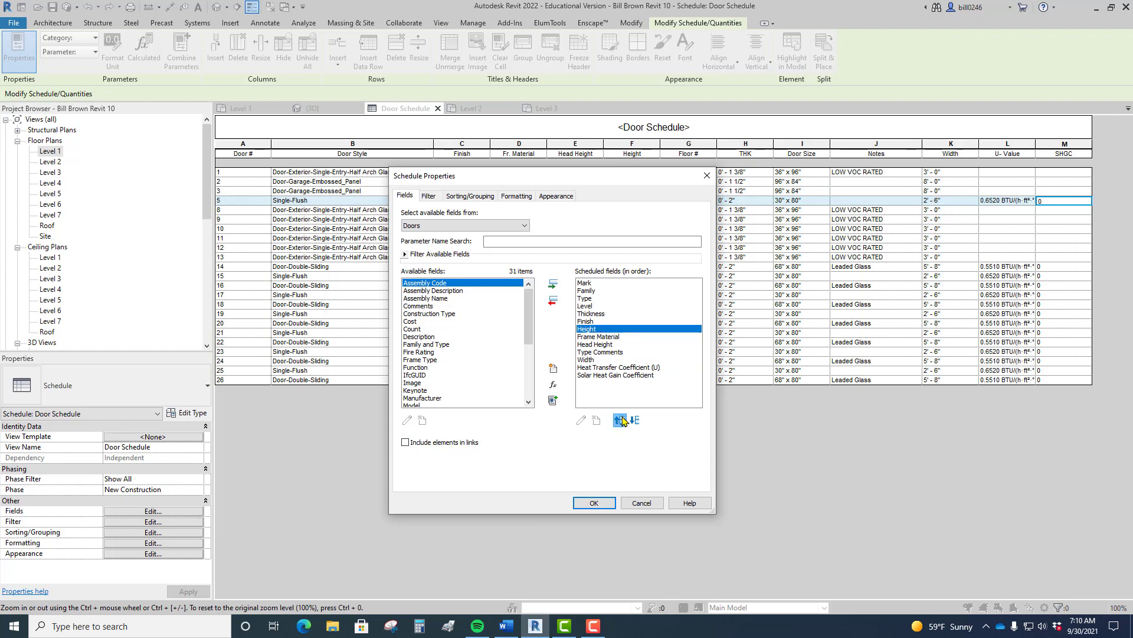
{"action": "left_click", "coordinate": [620, 420]}
Step: Move Head Height above Frame Material and Finish, put Width above Head Height, and apply the order
{"action": "left_click", "coordinate": [592, 345]}
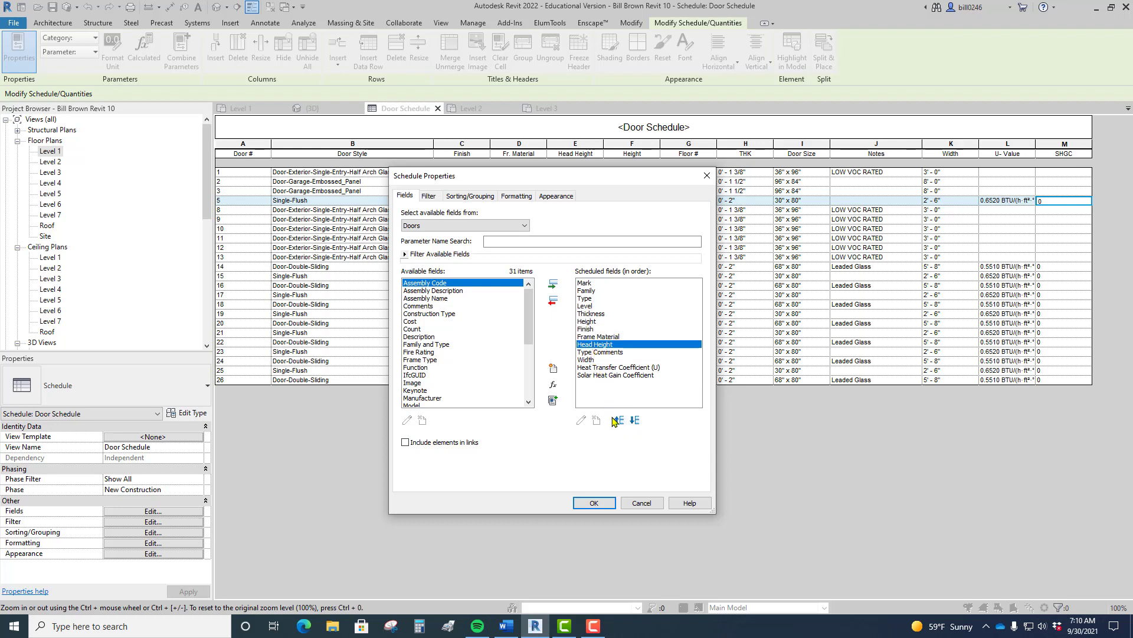
{"action": "left_click", "coordinate": [620, 421]}
{"action": "left_click", "coordinate": [620, 421]}
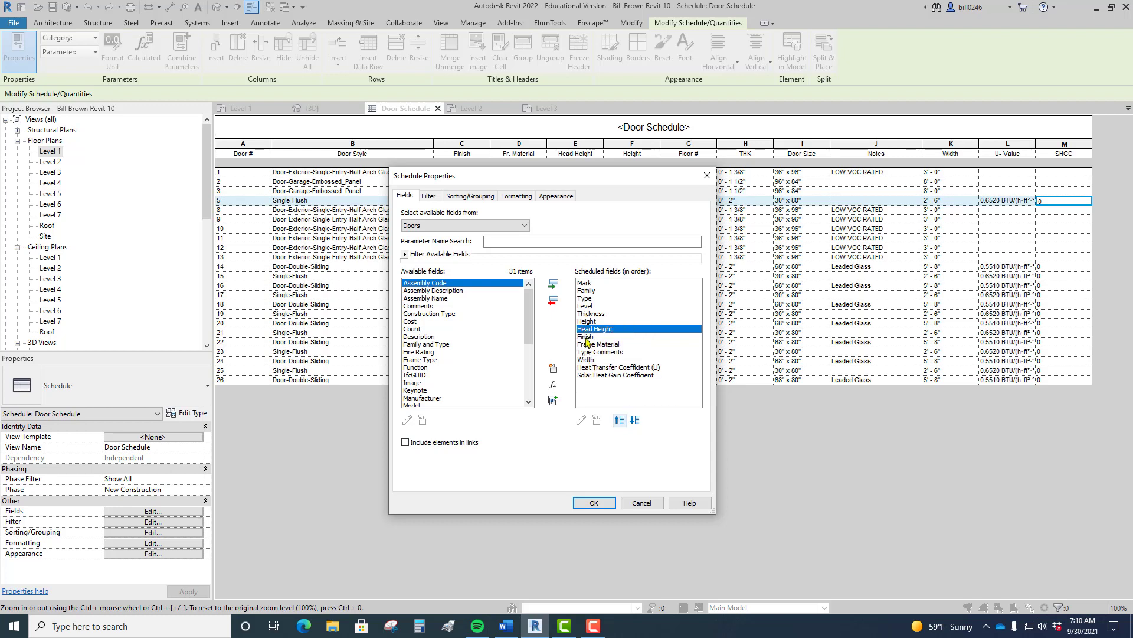
{"action": "left_click", "coordinate": [587, 359]}
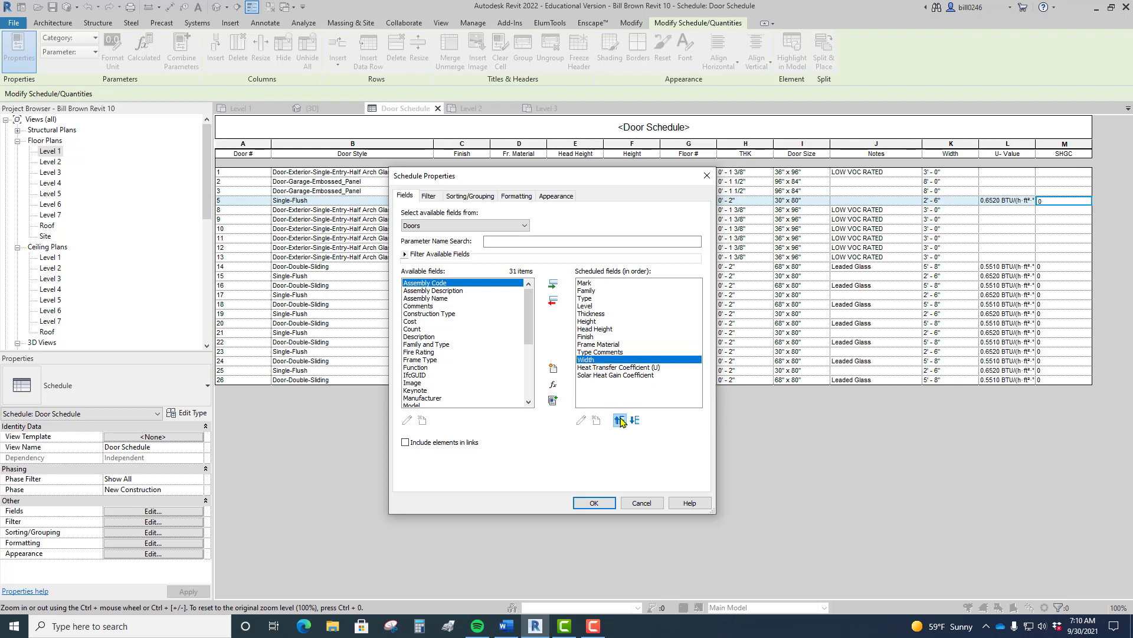
{"action": "left_click", "coordinate": [620, 421]}
{"action": "left_click", "coordinate": [620, 420]}
{"action": "left_click", "coordinate": [619, 420]}
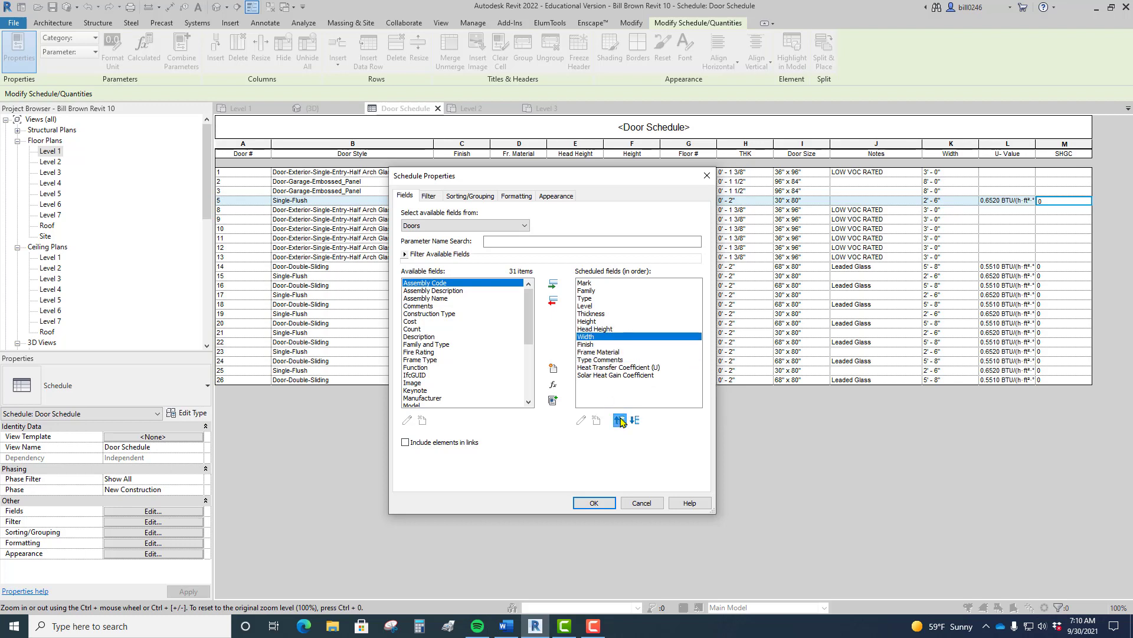
{"action": "left_click", "coordinate": [619, 420]}
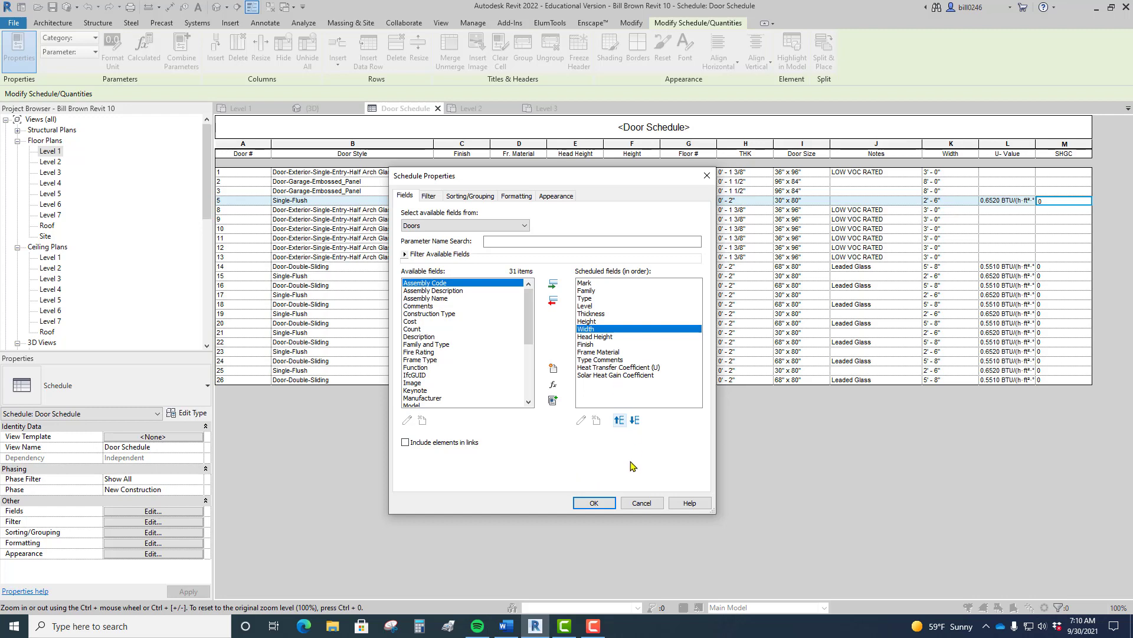
{"action": "left_click", "coordinate": [590, 504]}
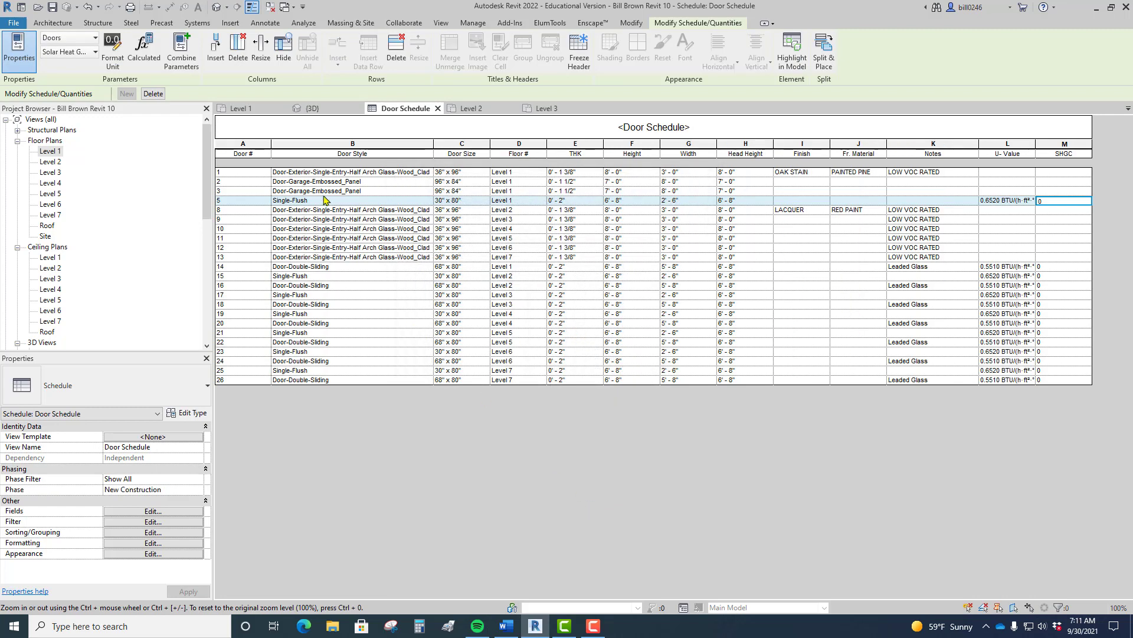